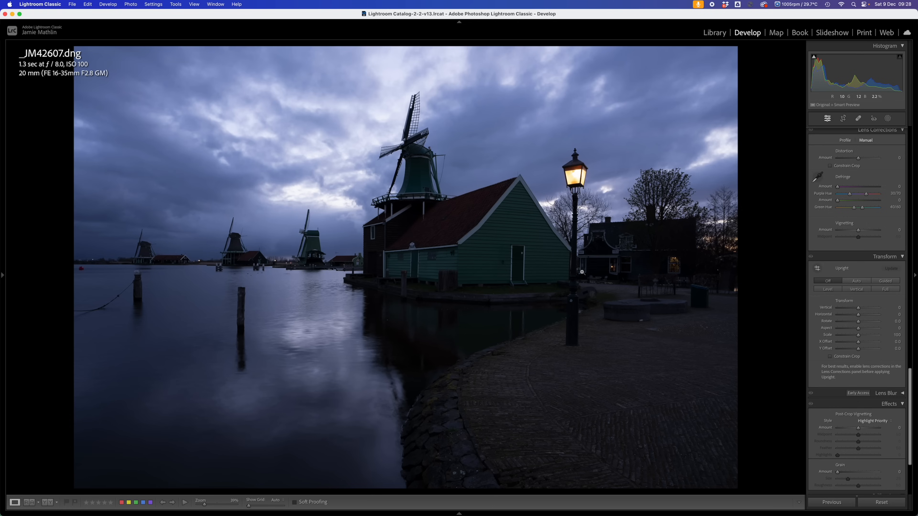
- Run AI Denoise on the windmill photo with an amount of 50, producing an enhanced DNG
{"action": "scroll", "coordinate": [857, 364], "scroll_direction": "down", "scroll_amount": 5}
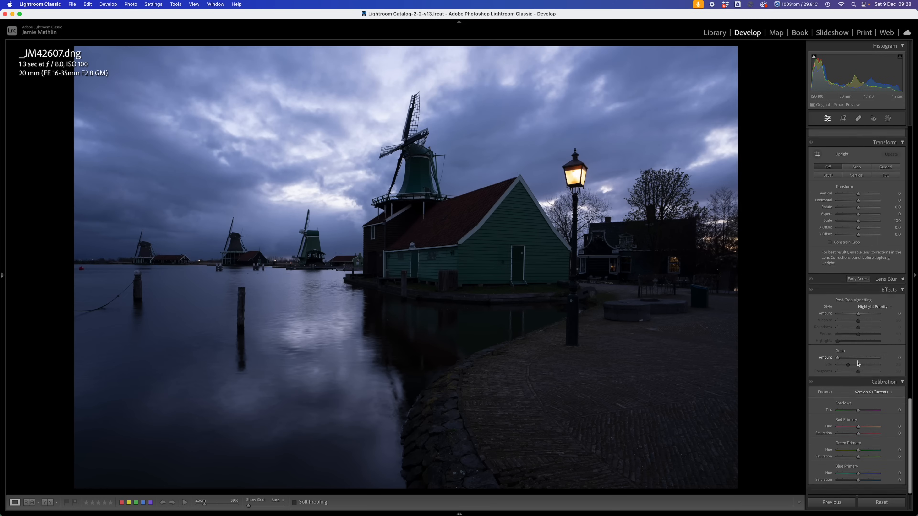
{"action": "scroll", "coordinate": [857, 364], "scroll_direction": "up", "scroll_amount": 5}
{"action": "scroll", "coordinate": [859, 363], "scroll_direction": "up", "scroll_amount": 6}
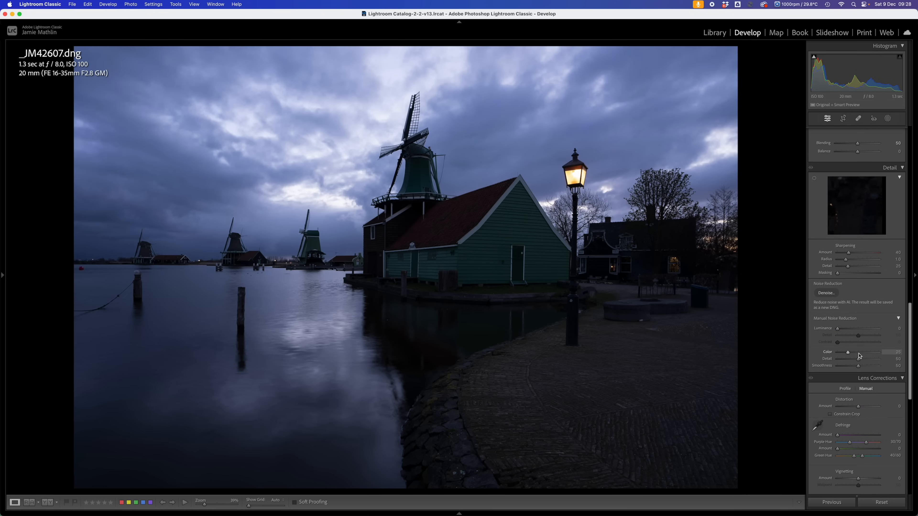
{"action": "left_click", "coordinate": [826, 293]}
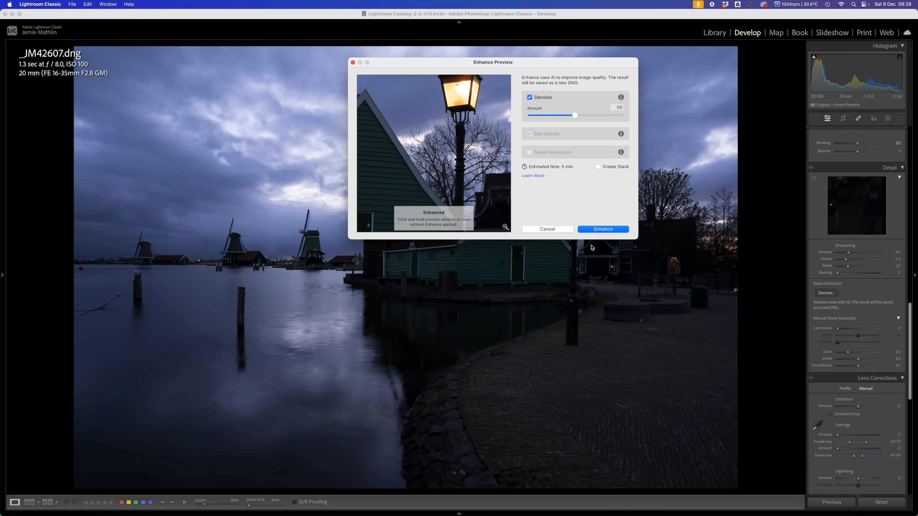
{"action": "left_click", "coordinate": [596, 230]}
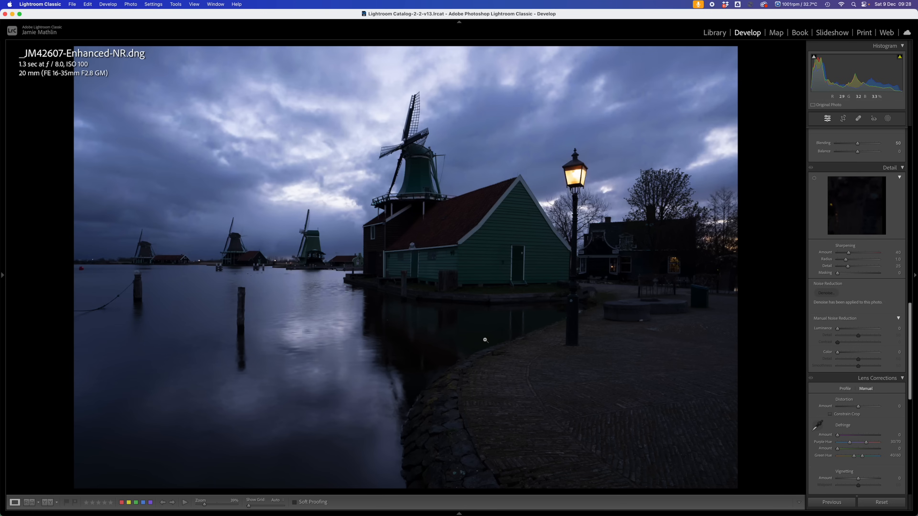
- Correct the perspective with Guided Upright, drawing vertical guides along the lamp post and the far-left mooring post
{"action": "scroll", "coordinate": [831, 331], "scroll_direction": "down", "scroll_amount": 10}
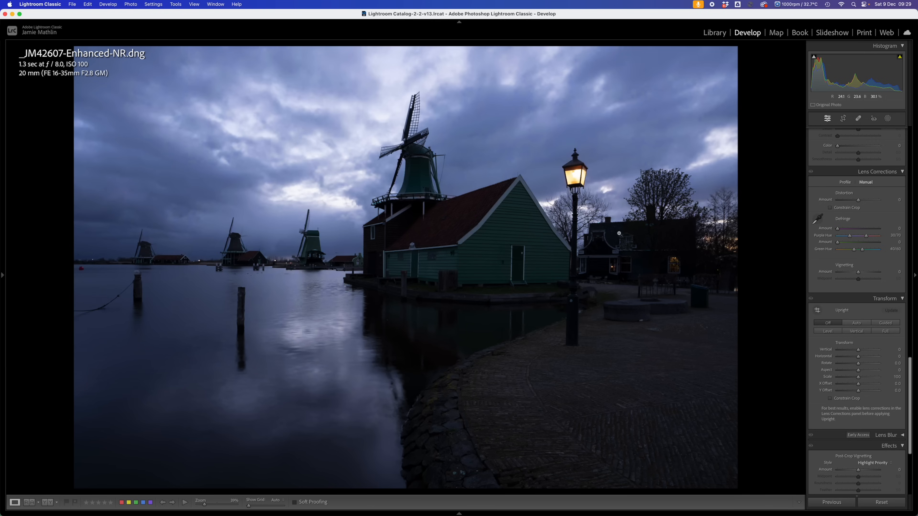
{"action": "left_click", "coordinate": [856, 324]}
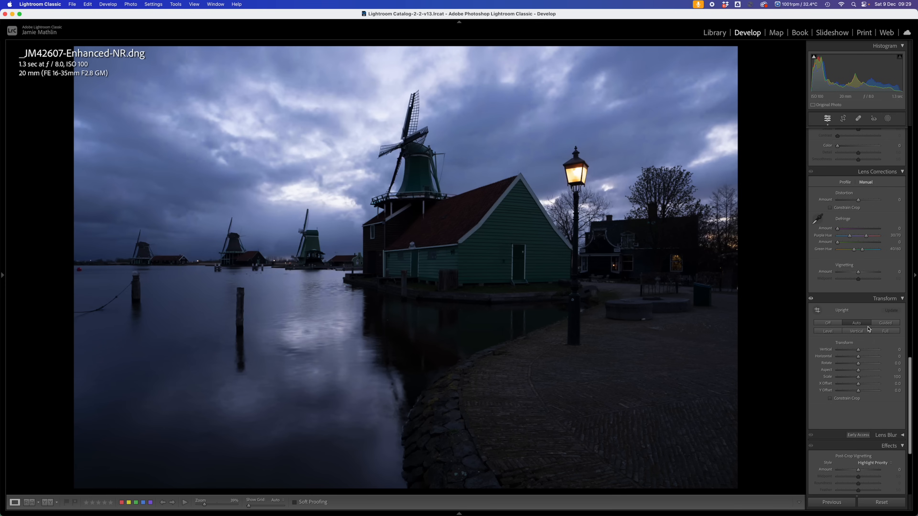
{"action": "left_click", "coordinate": [877, 322]}
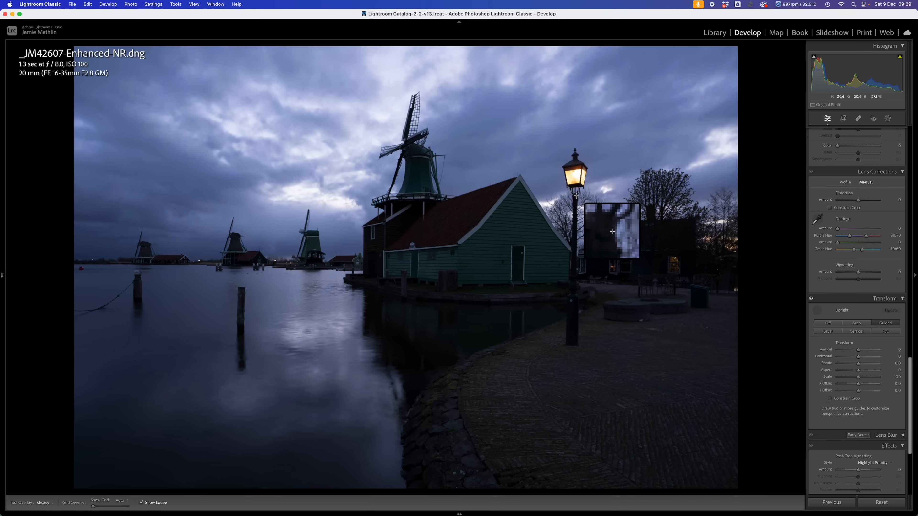
{"action": "left_click_drag", "start_coordinate": [576, 195], "coordinate": [572, 344]}
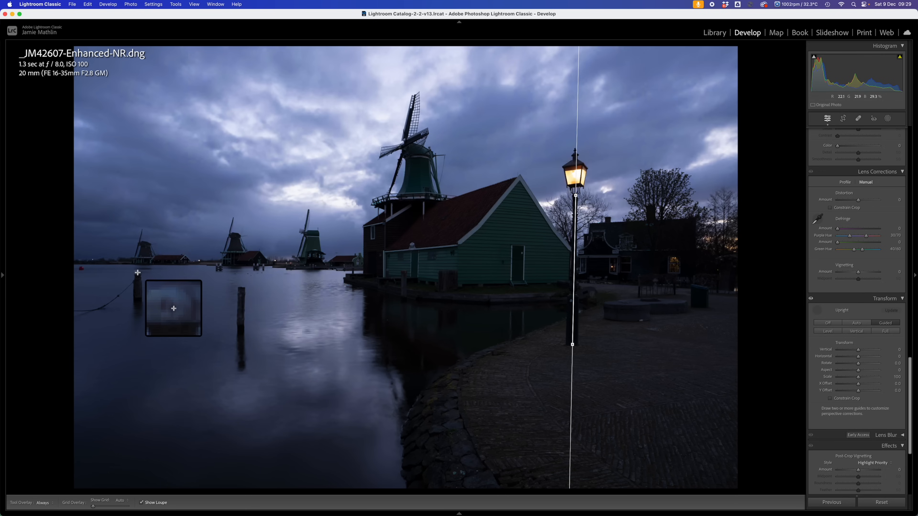
{"action": "left_click_drag", "start_coordinate": [137, 270], "coordinate": [137, 304]}
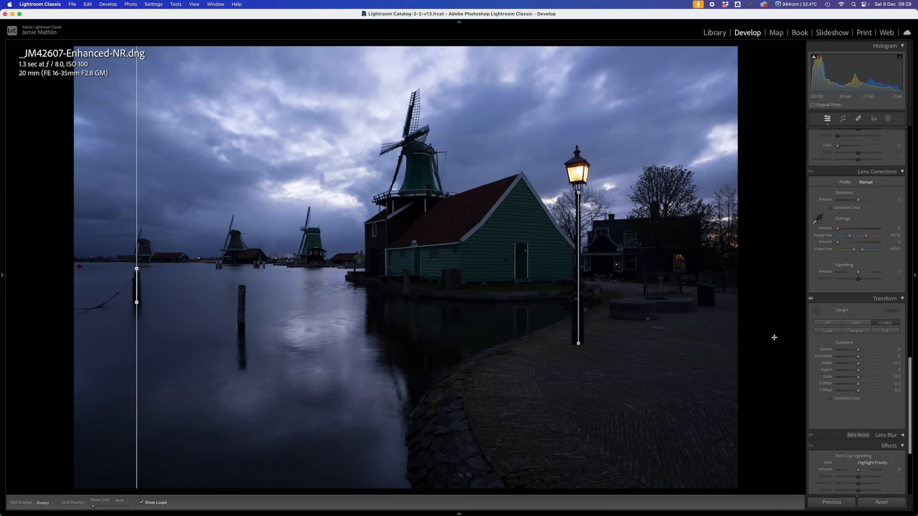
{"action": "left_click", "coordinate": [852, 351]}
- Crop the photo to a 16 x 10 aspect ratio, keeping the top of the sky and trimming the bottom foreground
{"action": "left_click", "coordinate": [843, 119]}
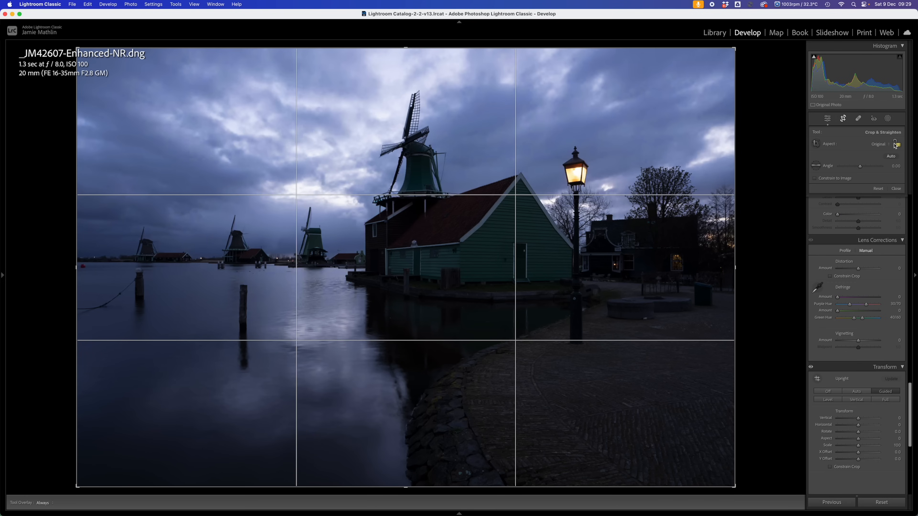
{"action": "left_click", "coordinate": [879, 145]}
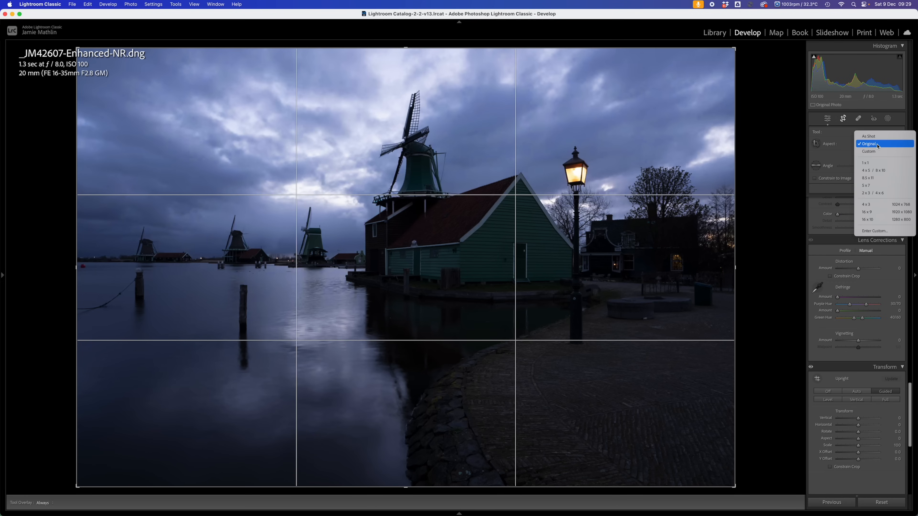
{"action": "left_click", "coordinate": [866, 221]}
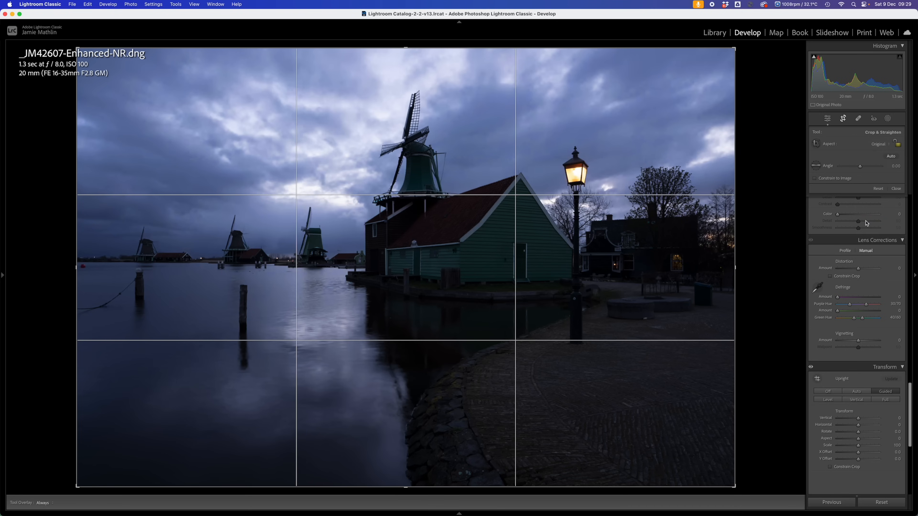
{"action": "left_click_drag", "start_coordinate": [459, 266], "coordinate": [458, 281]}
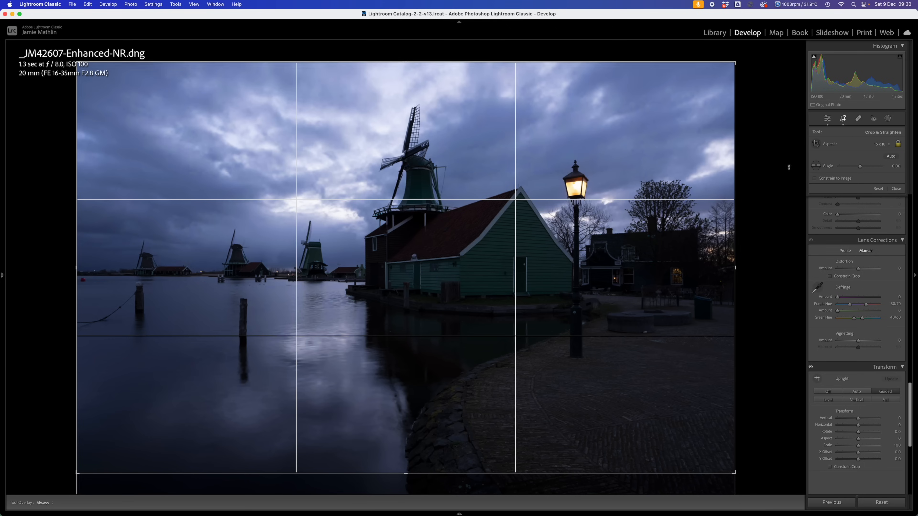
{"action": "key", "text": "Return"}
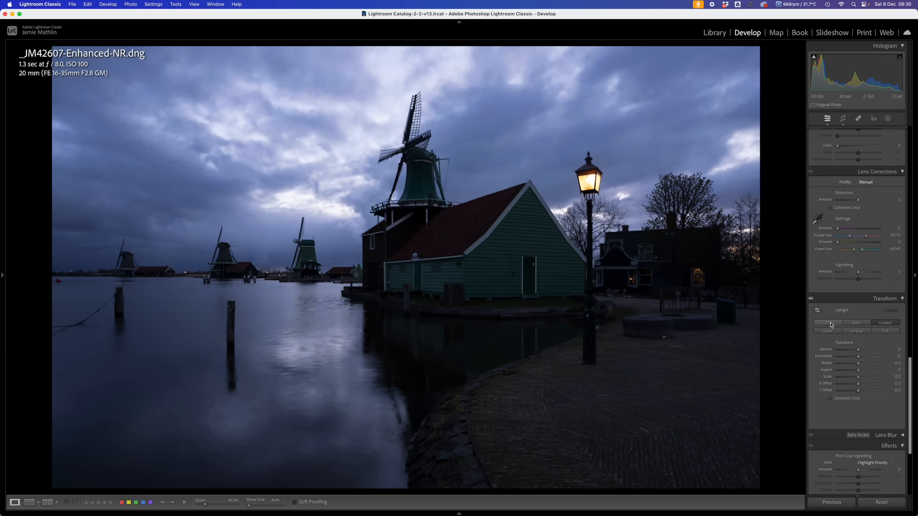
- Remove the small red buoy on the water at the photo's left edge with the Remove tool
{"action": "scroll", "coordinate": [830, 324], "scroll_direction": "up", "scroll_amount": 10}
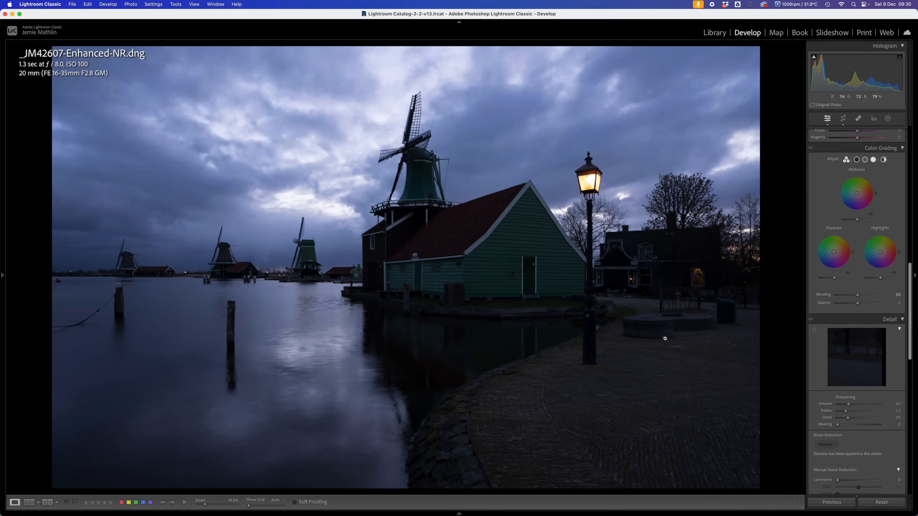
{"action": "left_click", "coordinate": [857, 120]}
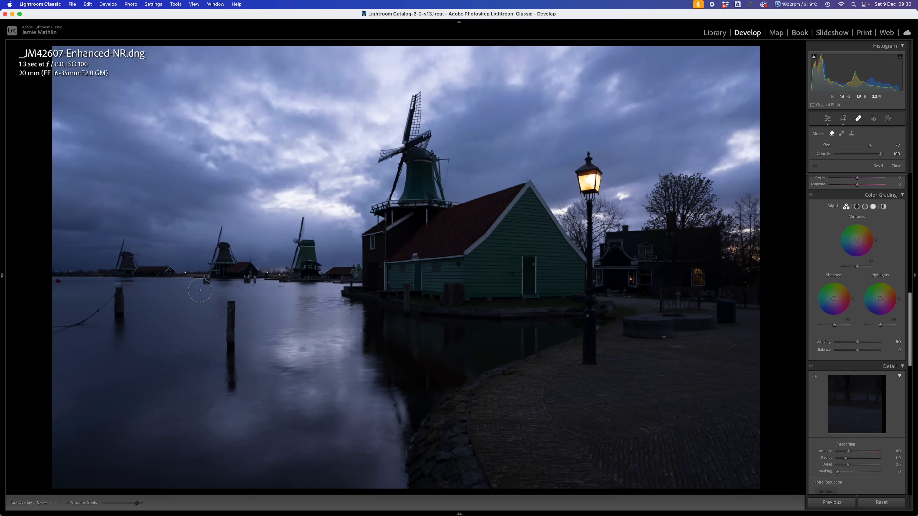
{"action": "scroll", "coordinate": [57, 290], "scroll_direction": "down", "scroll_amount": 10}
{"action": "left_click", "coordinate": [58, 281]}
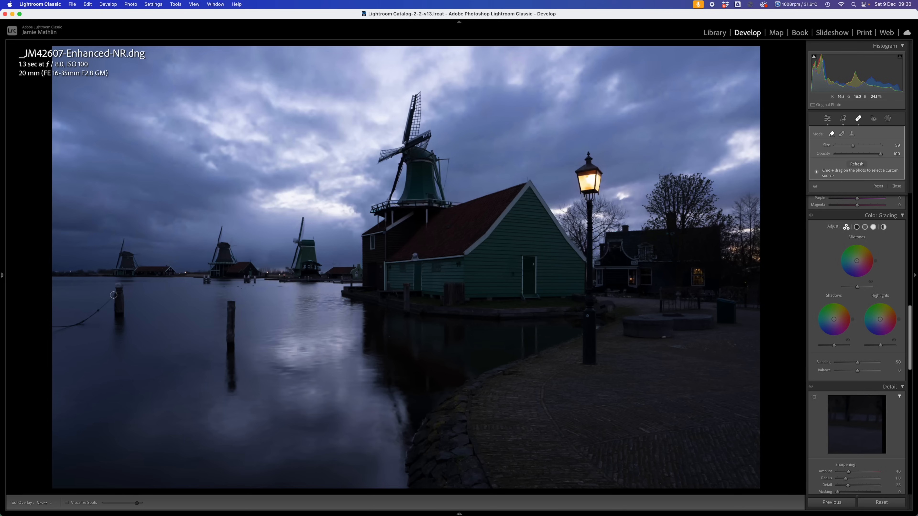
- Remove the rope running from the far-left mooring post and the small light mark on the lamp post
{"action": "scroll", "coordinate": [113, 295], "scroll_direction": "down", "scroll_amount": 3}
{"action": "mouse_move", "coordinate": [113, 296]}
{"action": "left_mouse_down"}
{"action": "mouse_move", "coordinate": [78, 326]}
{"action": "mouse_move", "coordinate": [51, 326]}
{"action": "mouse_move", "coordinate": [68, 328]}
{"action": "mouse_move", "coordinate": [48, 336]}
{"action": "left_mouse_up"}
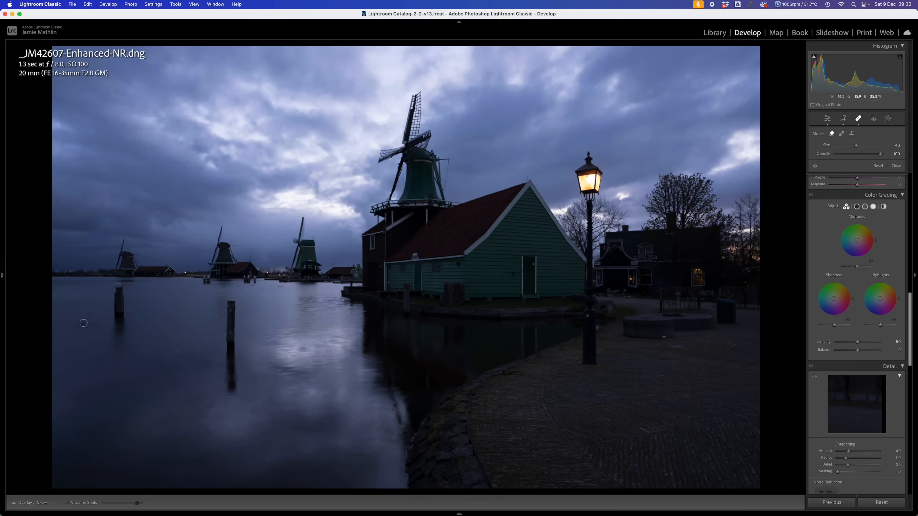
{"action": "scroll", "coordinate": [83, 323], "scroll_direction": "up", "scroll_amount": 3}
{"action": "left_click_drag", "start_coordinate": [78, 325], "coordinate": [88, 325]}
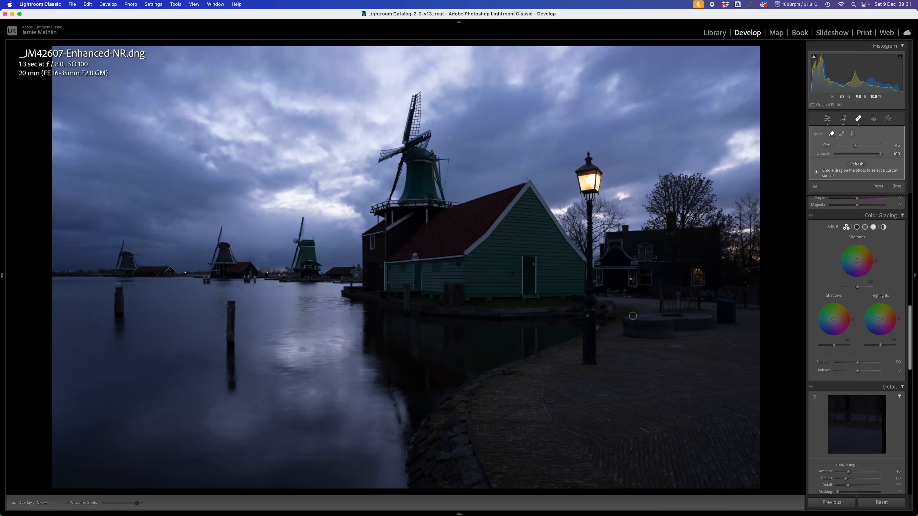
{"action": "scroll", "coordinate": [588, 315], "scroll_direction": "down", "scroll_amount": 3}
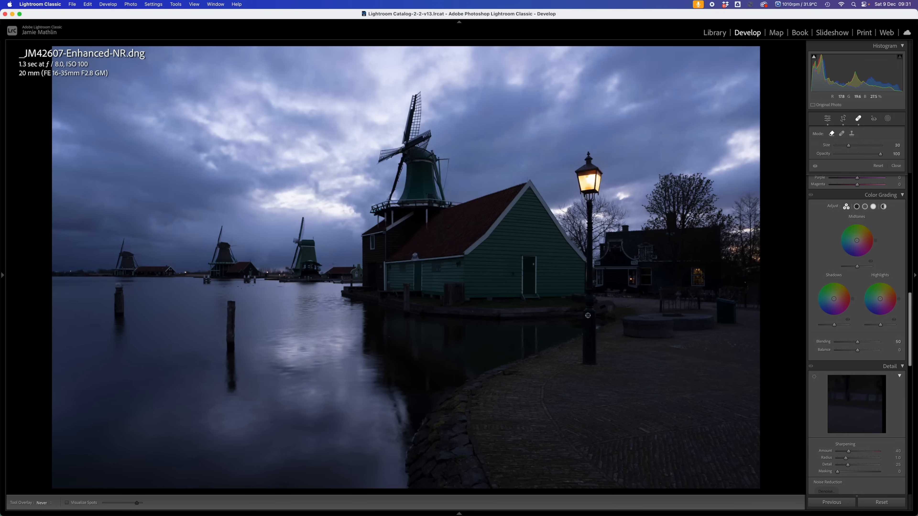
{"action": "left_click", "coordinate": [587, 316]}
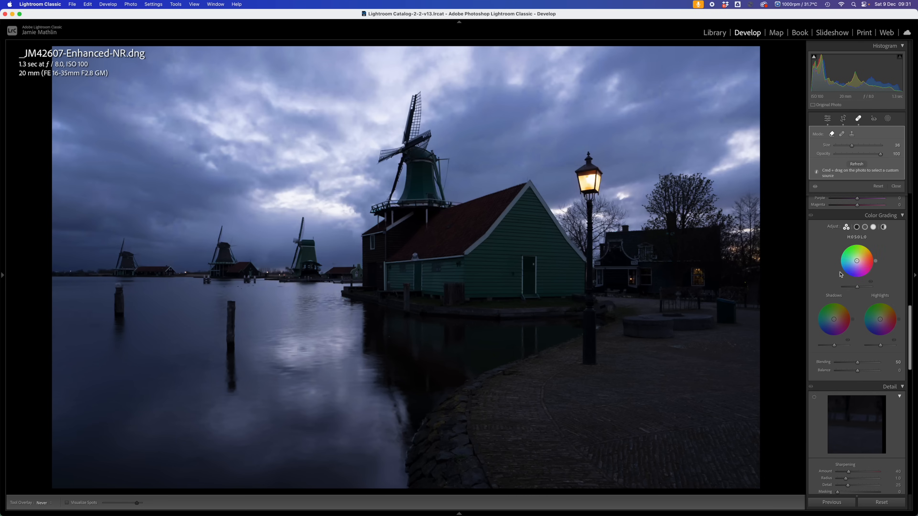
- Set Highlights to -100 and Shadows to +85
{"action": "scroll", "coordinate": [844, 334], "scroll_direction": "up", "scroll_amount": 1}
{"action": "scroll", "coordinate": [844, 334], "scroll_direction": "up", "scroll_amount": 10}
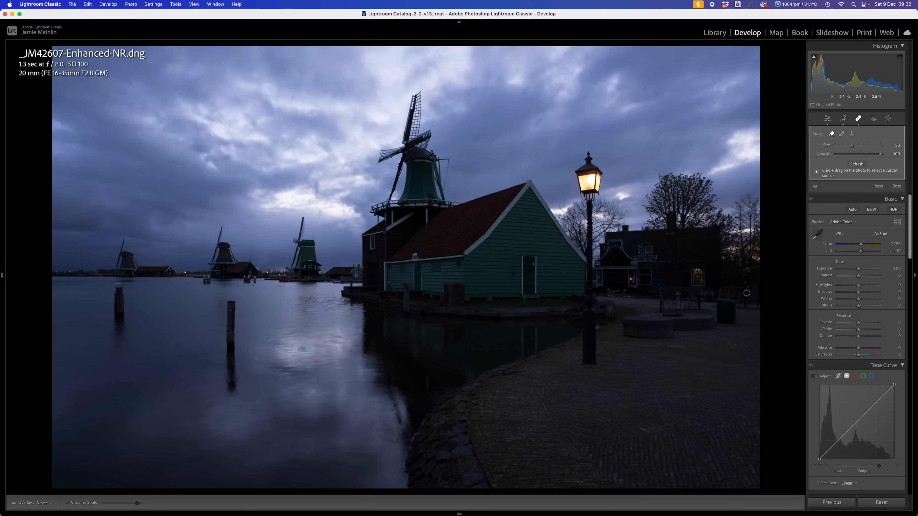
{"action": "left_click_drag", "start_coordinate": [858, 295], "coordinate": [838, 287]}
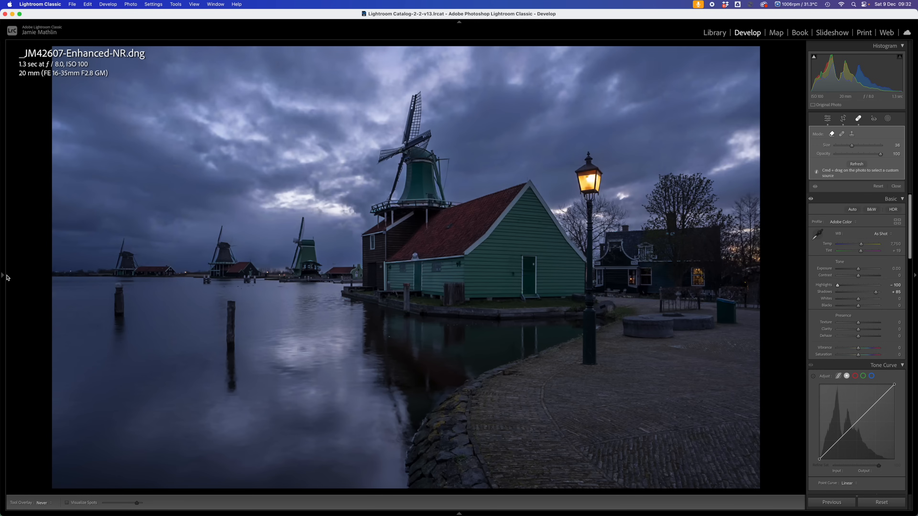
- Remove the small distracting spot on the shoreline beside the base of the distant green windmill
{"action": "mouse_move", "coordinate": [3, 275]}
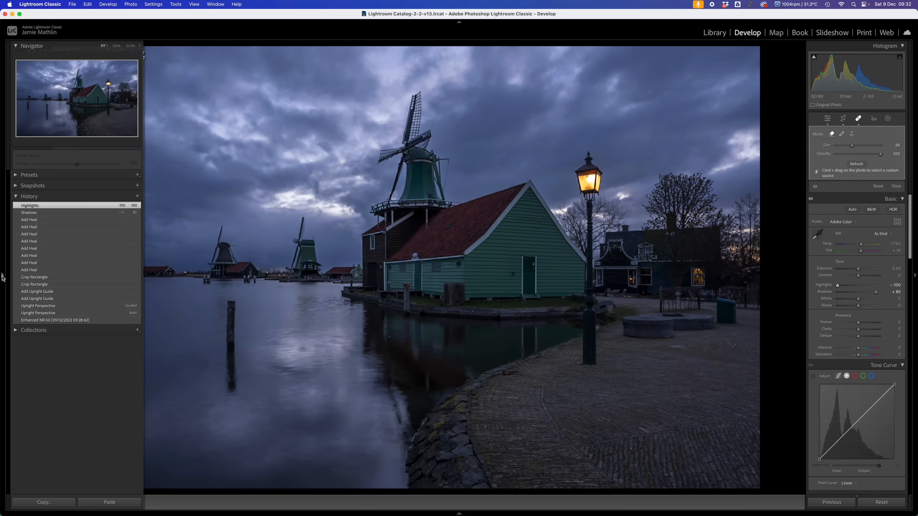
{"action": "left_click", "coordinate": [117, 46]}
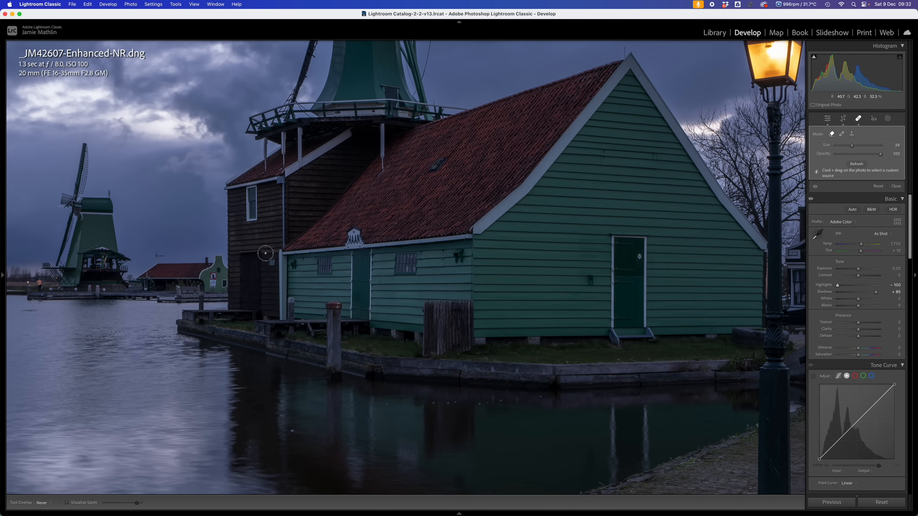
{"action": "left_click_drag", "start_coordinate": [266, 254], "coordinate": [313, 257]}
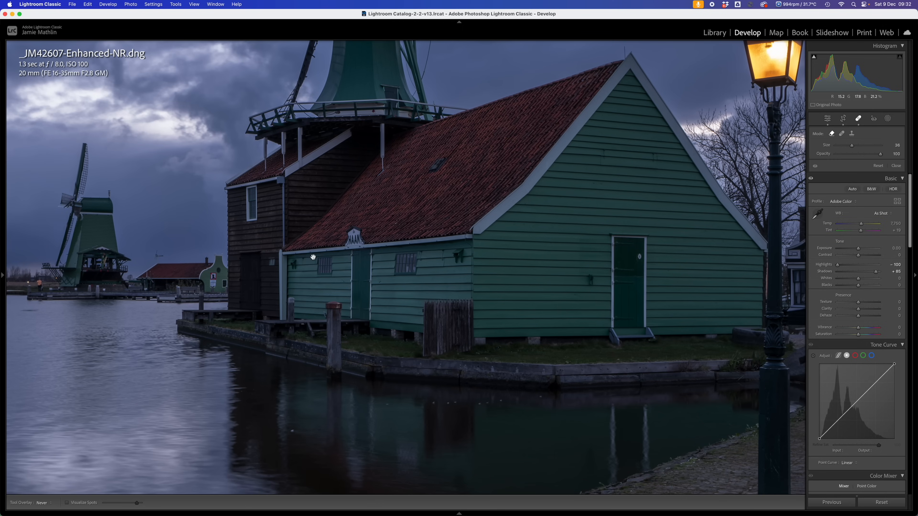
{"action": "left_click_drag", "start_coordinate": [245, 260], "coordinate": [640, 280]}
{"action": "left_click_drag", "start_coordinate": [419, 280], "coordinate": [566, 281]}
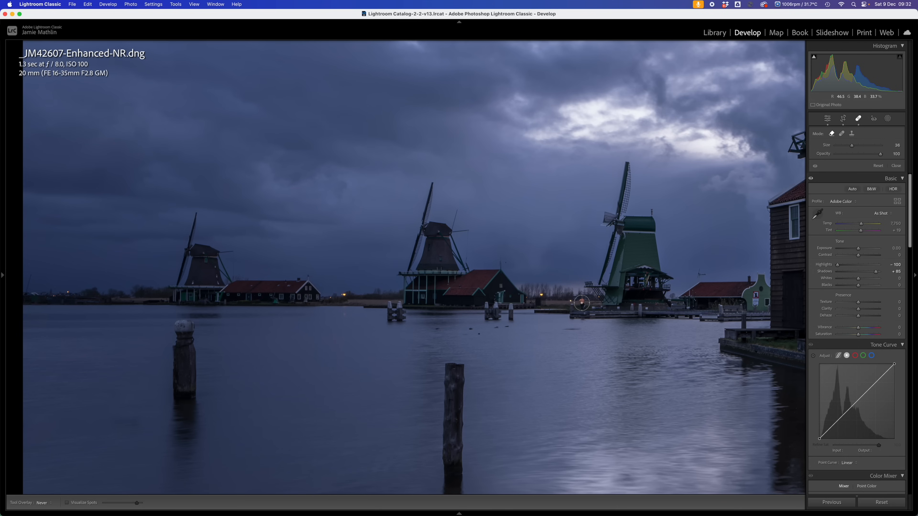
{"action": "scroll", "coordinate": [582, 303], "scroll_direction": "down", "scroll_amount": 3}
{"action": "scroll", "coordinate": [581, 300], "scroll_direction": "down", "scroll_amount": 2}
{"action": "left_click_drag", "start_coordinate": [581, 301], "coordinate": [581, 310]}
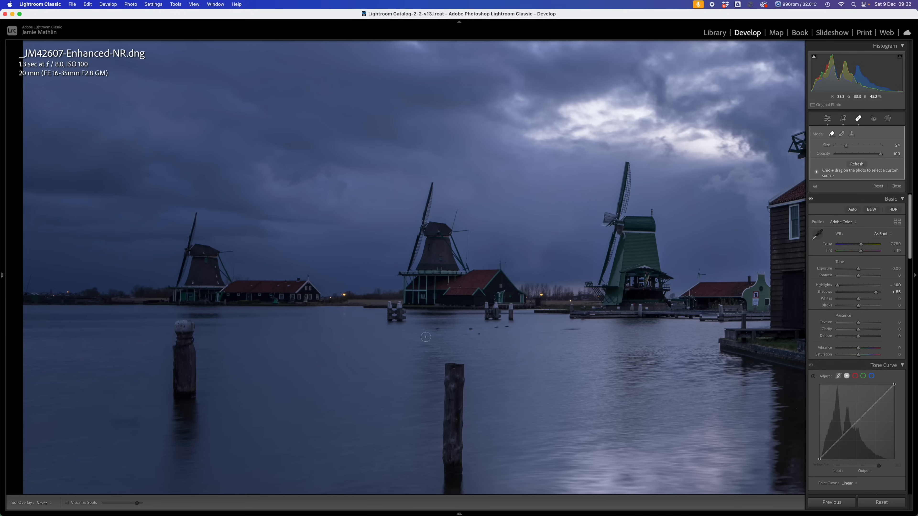
- Remove the small dark specks from the water in front of the distant windmills
{"action": "scroll", "coordinate": [440, 331], "scroll_direction": "down", "scroll_amount": 1}
{"action": "left_click", "coordinate": [438, 329]}
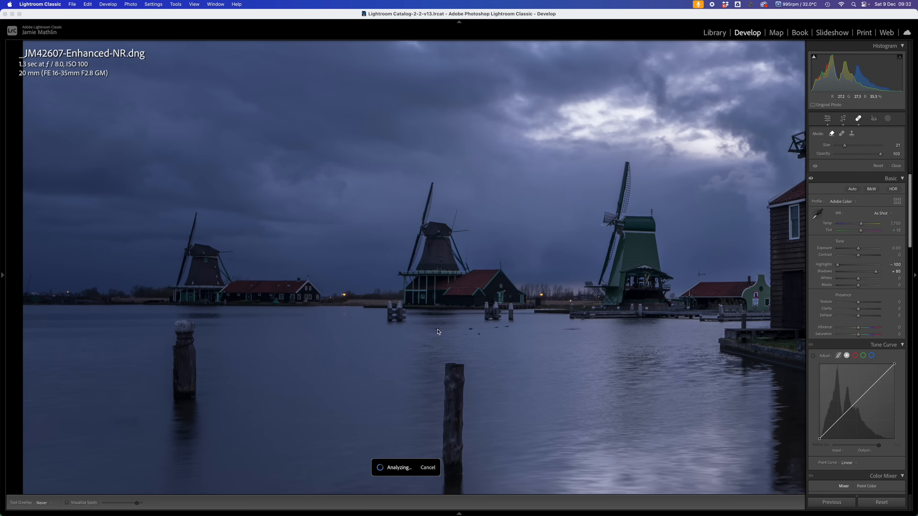
{"action": "left_click", "coordinate": [469, 328]}
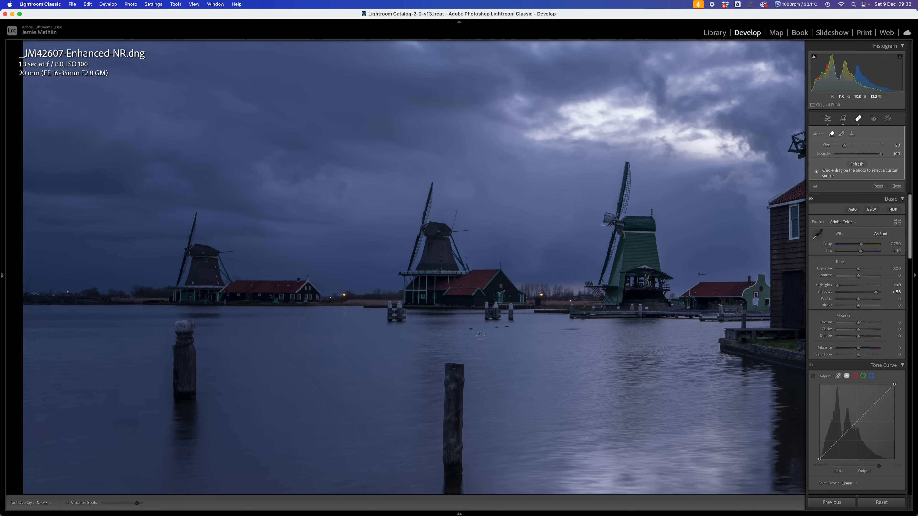
{"action": "left_click", "coordinate": [496, 334]}
{"action": "left_click", "coordinate": [497, 328]}
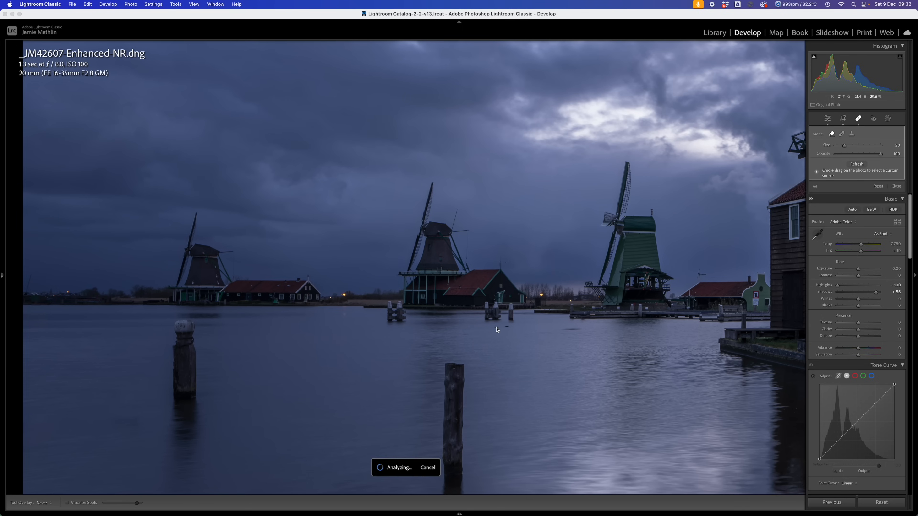
{"action": "left_click", "coordinate": [507, 326]}
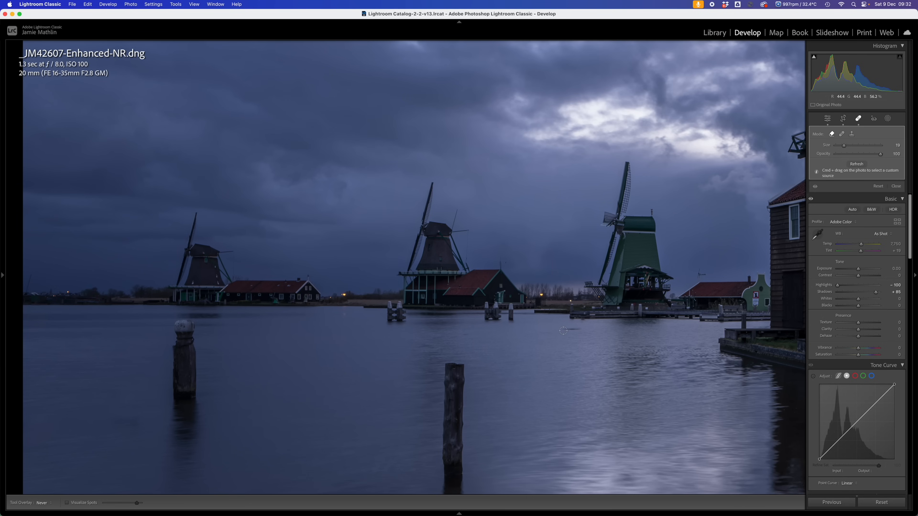
{"action": "left_click_drag", "start_coordinate": [565, 330], "coordinate": [580, 329]}
{"action": "left_click", "coordinate": [466, 338]}
{"action": "left_click_drag", "start_coordinate": [31, 278], "coordinate": [24, 294]}
{"action": "mouse_move", "coordinate": [2, 289]}
{"action": "left_click", "coordinate": [104, 46]}
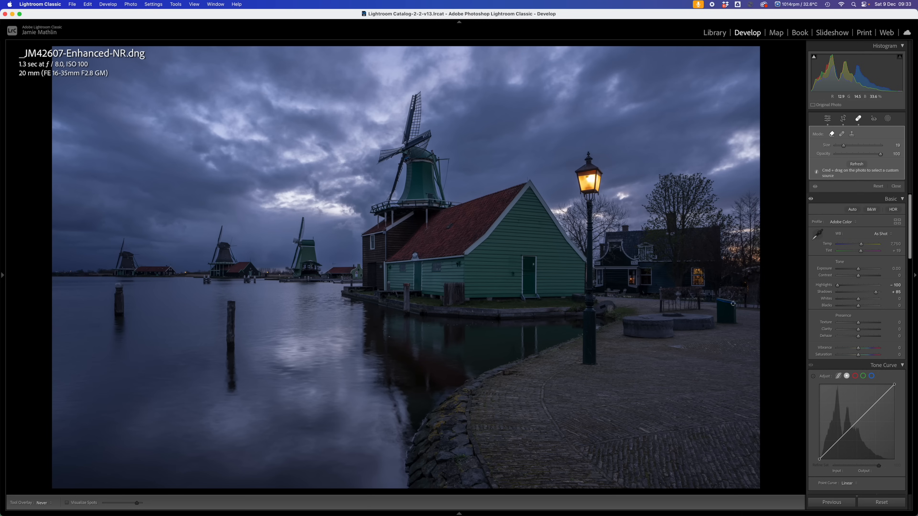
- Remove the green bin beside the stone benches and clean up the leftover traces on the paving
{"action": "scroll", "coordinate": [732, 307], "scroll_direction": "up", "scroll_amount": 5}
{"action": "mouse_move", "coordinate": [734, 303]}
{"action": "left_mouse_down"}
{"action": "mouse_move", "coordinate": [717, 299]}
{"action": "mouse_move", "coordinate": [718, 317]}
{"action": "mouse_move", "coordinate": [736, 318]}
{"action": "mouse_move", "coordinate": [728, 312]}
{"action": "left_mouse_up"}
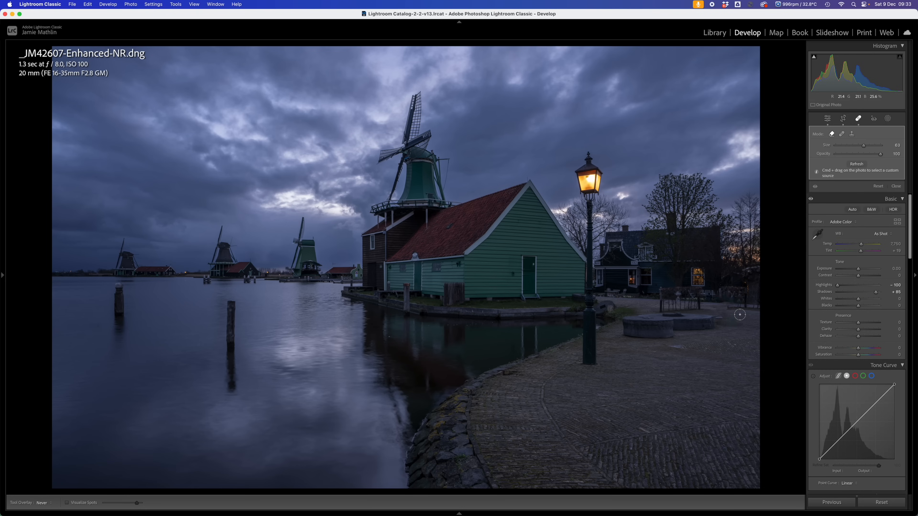
{"action": "mouse_move", "coordinate": [734, 325]}
{"action": "left_mouse_down"}
{"action": "mouse_move", "coordinate": [722, 321]}
{"action": "mouse_move", "coordinate": [744, 327]}
{"action": "left_mouse_up"}
{"action": "scroll", "coordinate": [722, 322], "scroll_direction": "down", "scroll_amount": 1}
{"action": "left_click", "coordinate": [720, 319]}
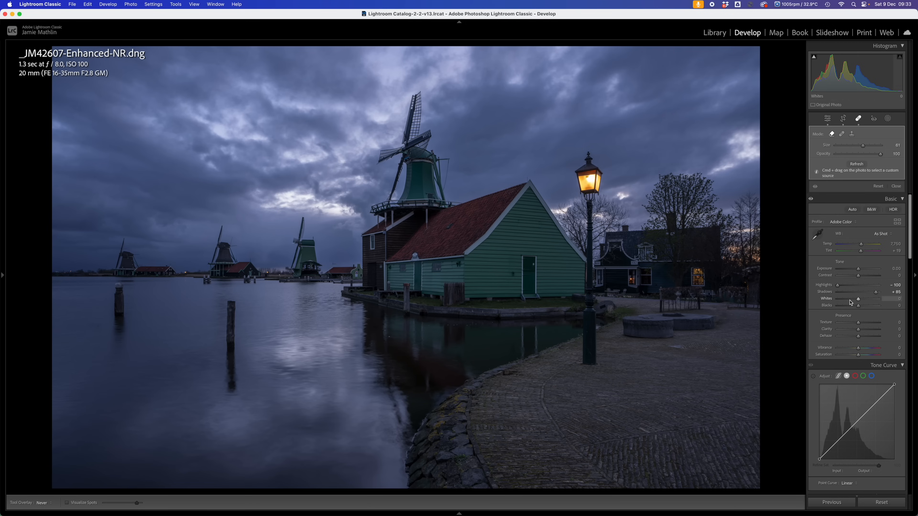
- Lower the whole photo's Exposure to -0.50
{"action": "left_click_drag", "start_coordinate": [858, 271], "coordinate": [858, 272]}
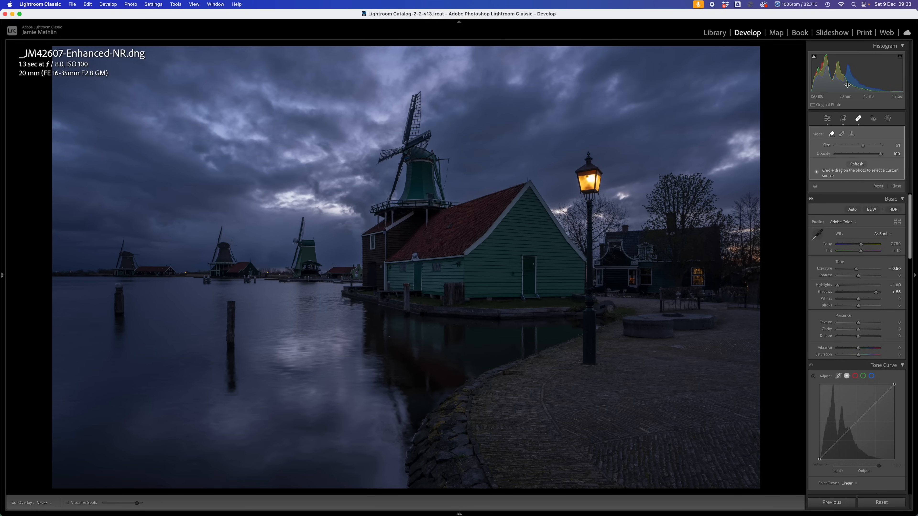
{"action": "mouse_move", "coordinate": [815, 57]}
- Add a radial gradient mask centred on the street lamp's lantern, just enclosing its head
{"action": "left_click", "coordinate": [887, 119]}
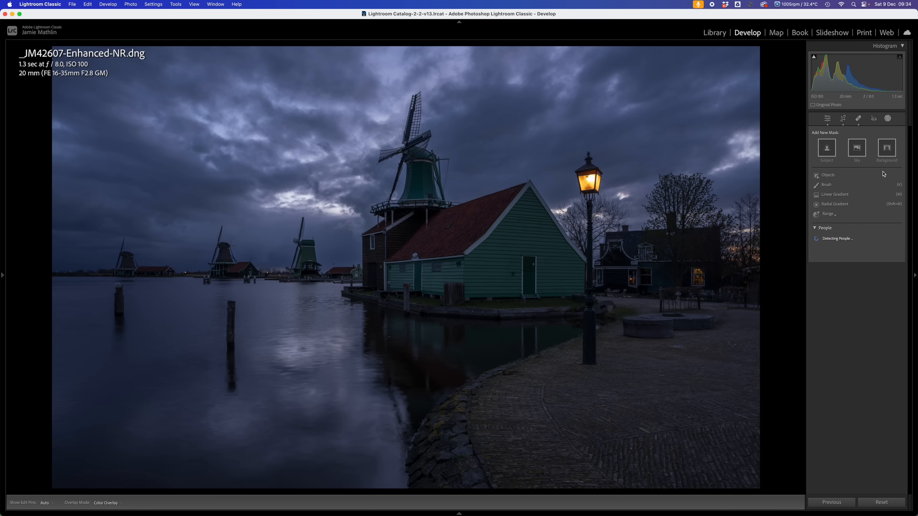
{"action": "left_click", "coordinate": [837, 201]}
{"action": "left_click_drag", "start_coordinate": [580, 154], "coordinate": [598, 186]}
{"action": "left_click_drag", "start_coordinate": [580, 154], "coordinate": [588, 178]}
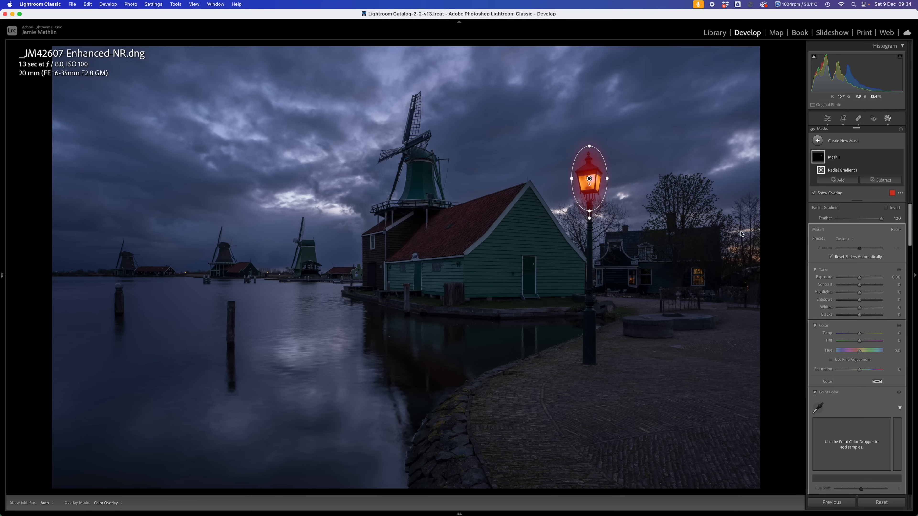
- Set the lantern mask's Exposure to 1.24, Temp to -58 and Tint to 25
{"action": "left_click_drag", "start_coordinate": [860, 278], "coordinate": [868, 279]}
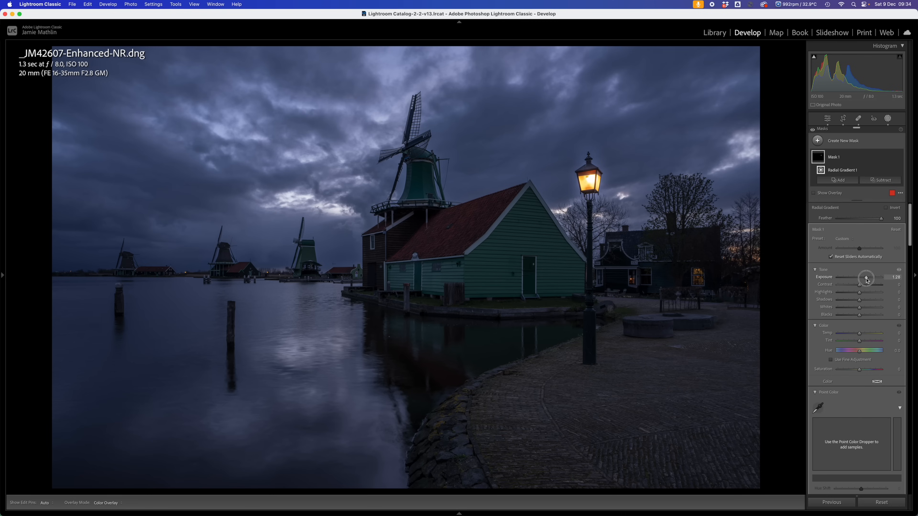
{"action": "left_click_drag", "start_coordinate": [866, 279], "coordinate": [866, 278]}
{"action": "left_click_drag", "start_coordinate": [855, 333], "coordinate": [848, 337]}
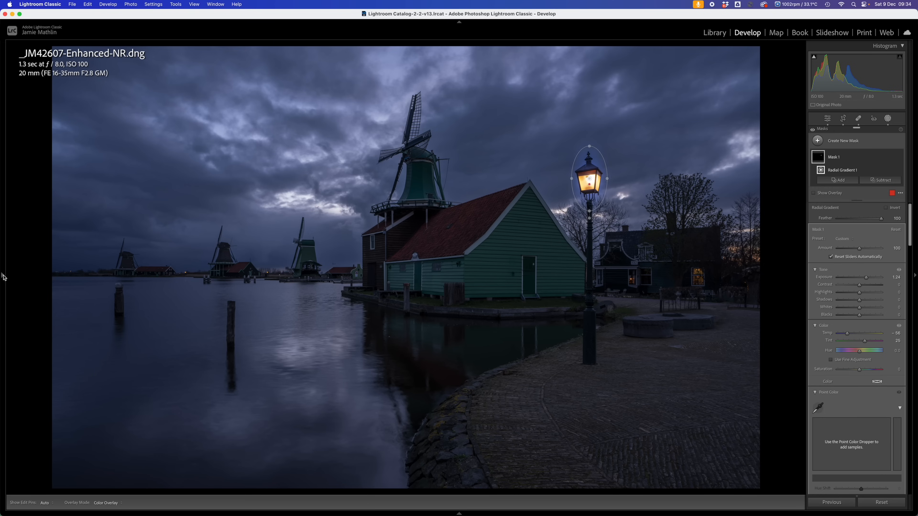
- Subtract the sky beside the lamp's top cap from the lantern mask with a size 5 brush, feather 0 and flow 100
{"action": "mouse_move", "coordinate": [2, 275]}
{"action": "left_click", "coordinate": [116, 45]}
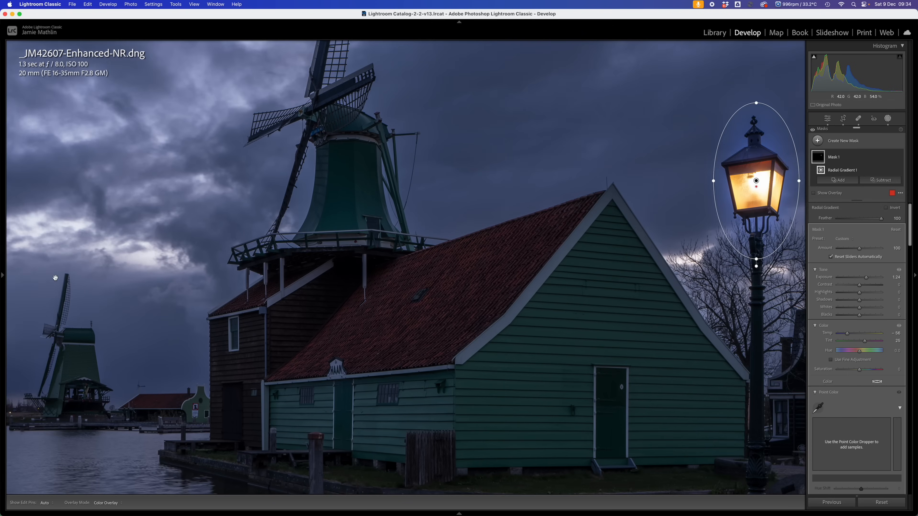
{"action": "left_click_drag", "start_coordinate": [510, 250], "coordinate": [106, 288]}
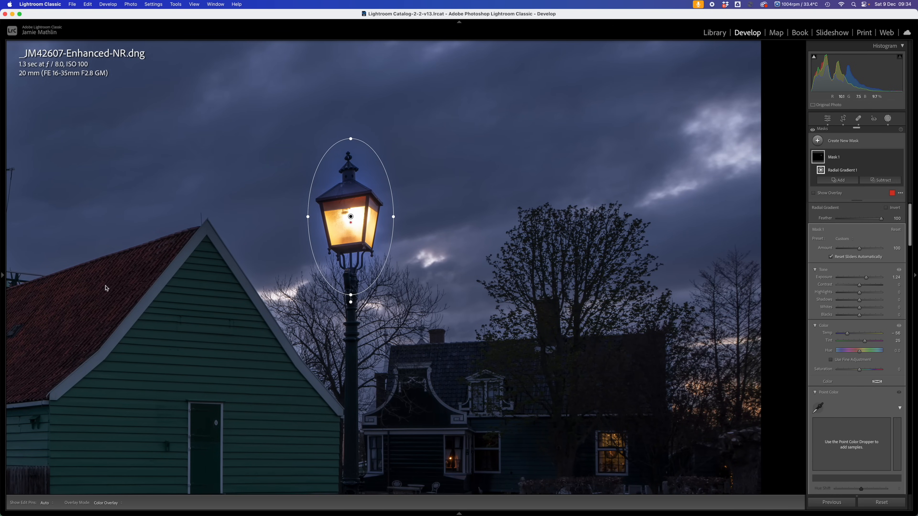
{"action": "mouse_move", "coordinate": [1, 255]}
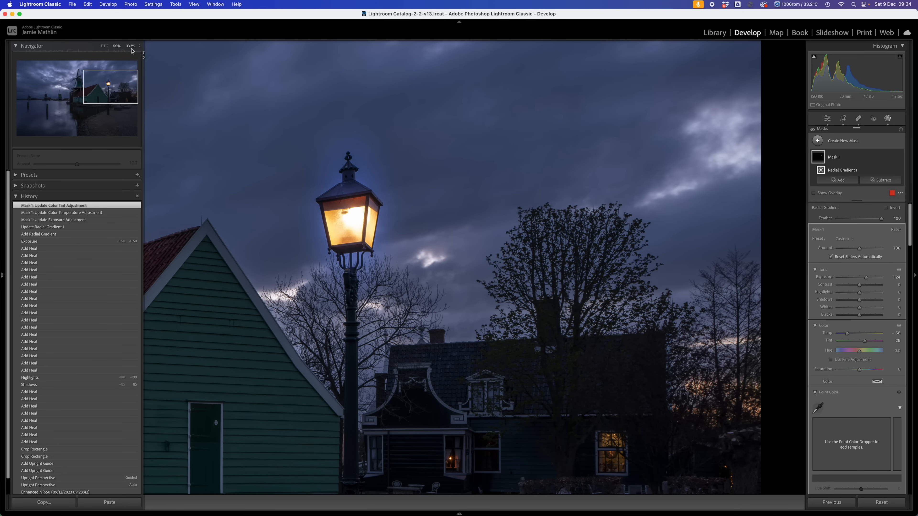
{"action": "left_click", "coordinate": [141, 48]}
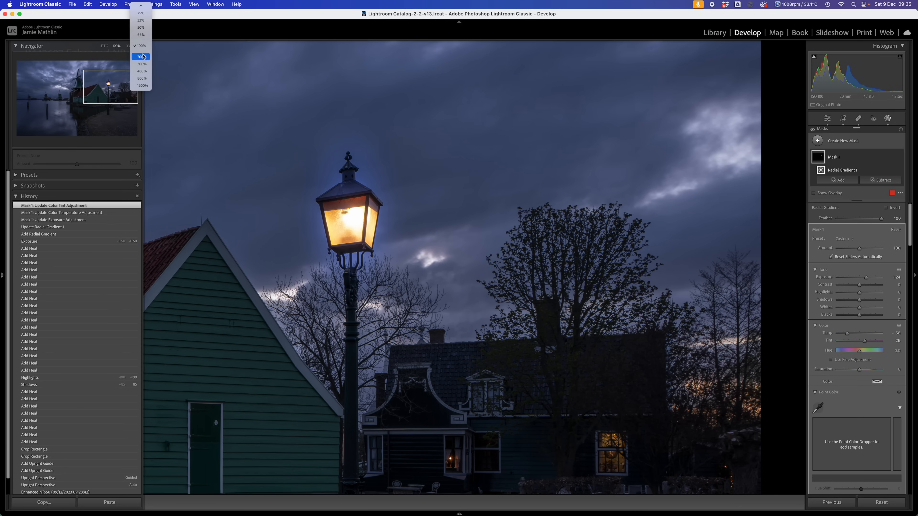
{"action": "left_click", "coordinate": [144, 57]}
{"action": "left_click_drag", "start_coordinate": [289, 170], "coordinate": [407, 283]}
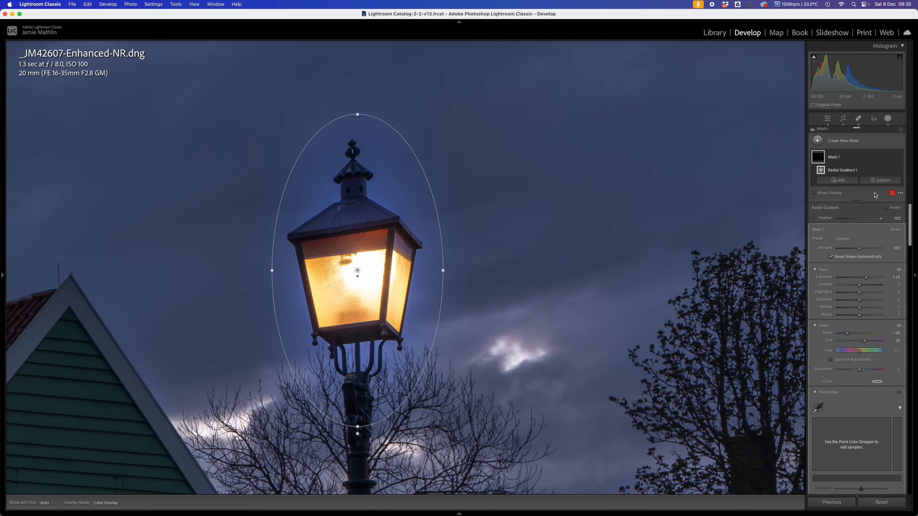
{"action": "left_click", "coordinate": [881, 180]}
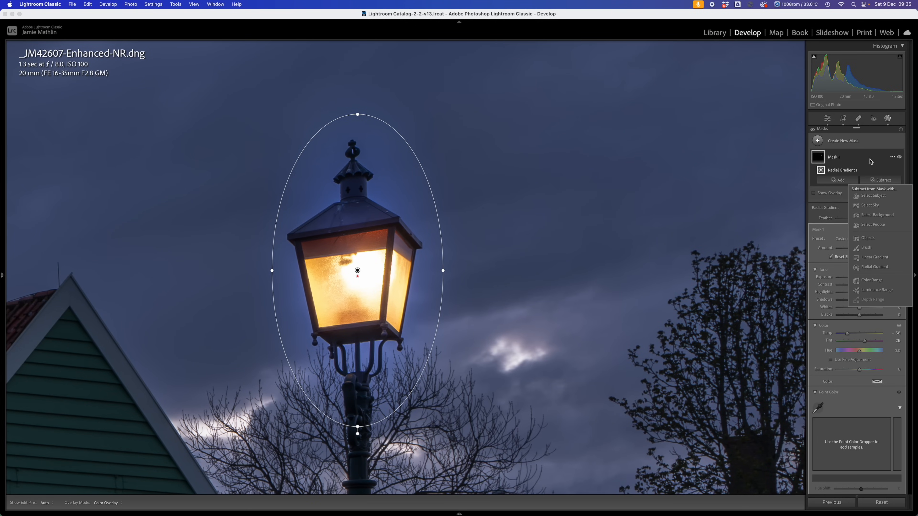
{"action": "left_click", "coordinate": [866, 248]}
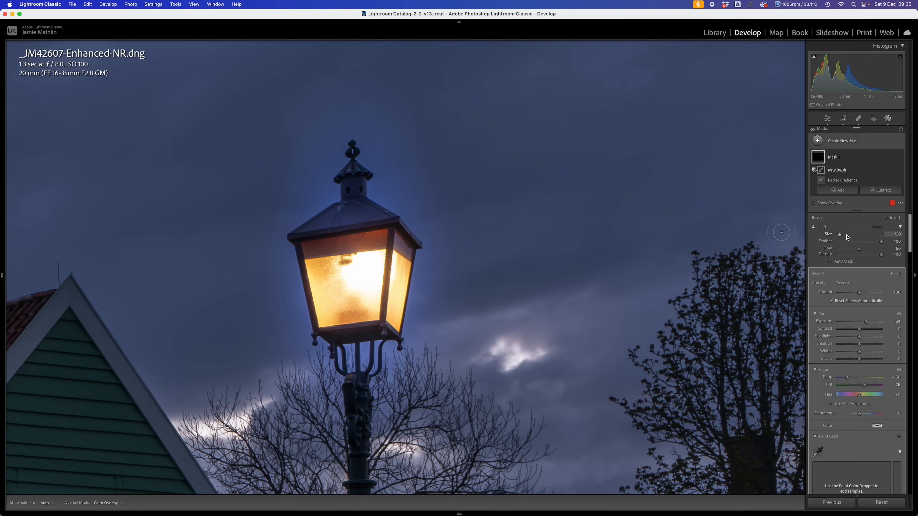
{"action": "left_click_drag", "start_coordinate": [839, 243], "coordinate": [907, 252]}
{"action": "key", "text": "h"}
{"action": "left_click_drag", "start_coordinate": [326, 194], "coordinate": [421, 179]}
{"action": "key", "text": "h"}
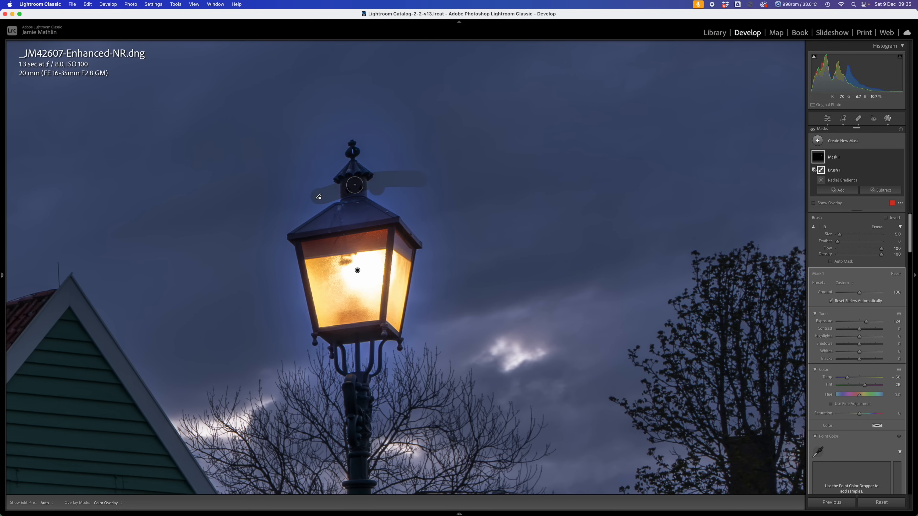
- Set the subtracting brush to size 9 and remove the sky along the lantern's roof, sides and underside from the mask
{"action": "key", "text": "bracketright"}
{"action": "key", "text": "bracketright"}
{"action": "key", "text": "bracketright"}
{"action": "key", "text": "bracketright"}
{"action": "left_click", "coordinate": [399, 211], "text": "shift"}
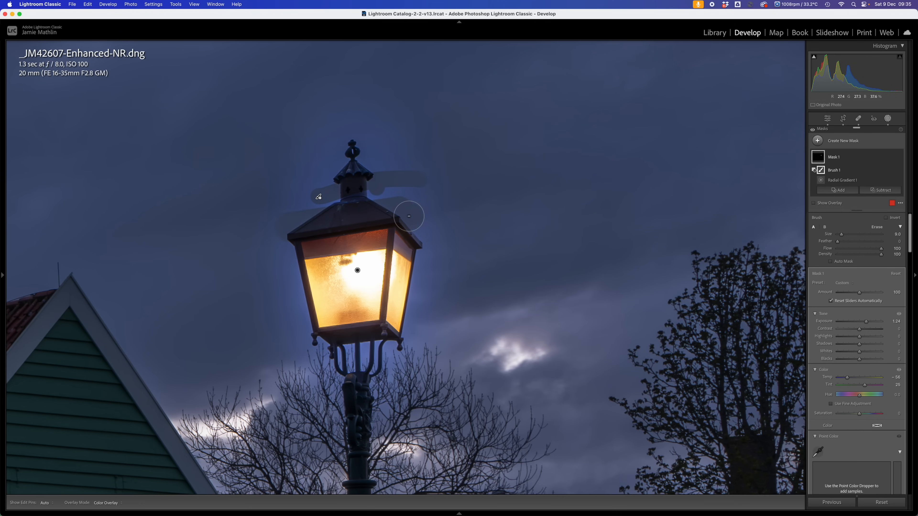
{"action": "left_click", "coordinate": [431, 244], "text": "shift"}
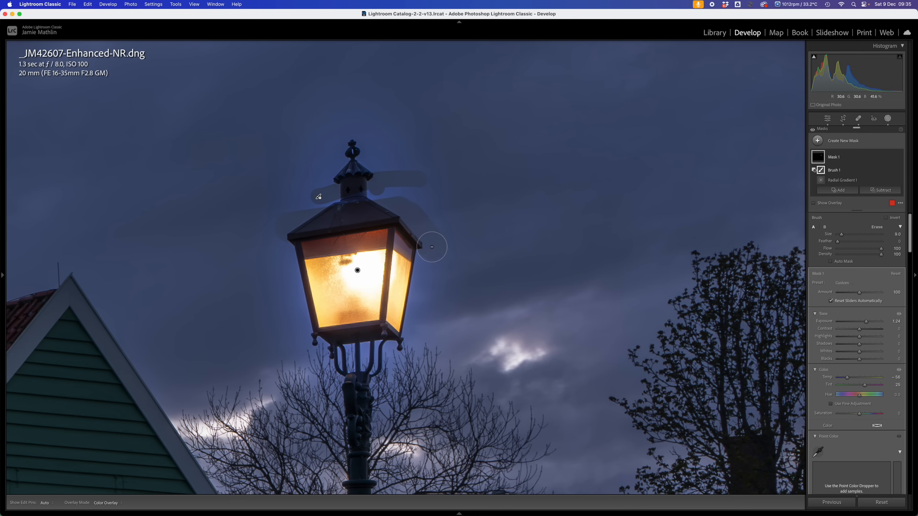
{"action": "left_click", "coordinate": [415, 340], "text": "shift"}
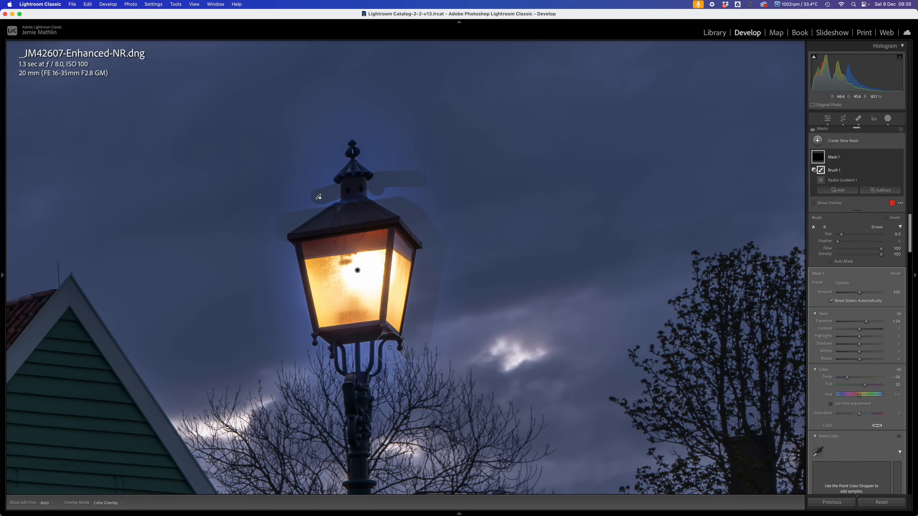
{"action": "left_click_drag", "start_coordinate": [380, 338], "coordinate": [313, 345]}
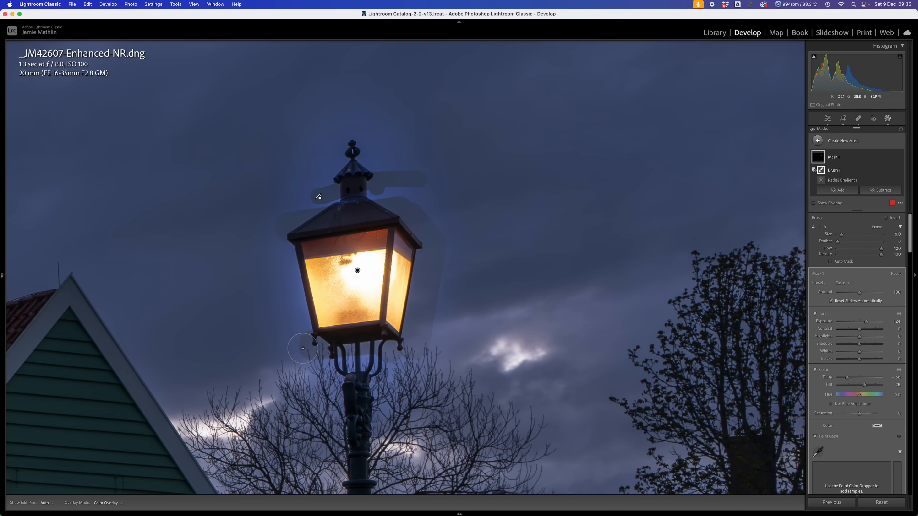
{"action": "left_click", "coordinate": [303, 337]}
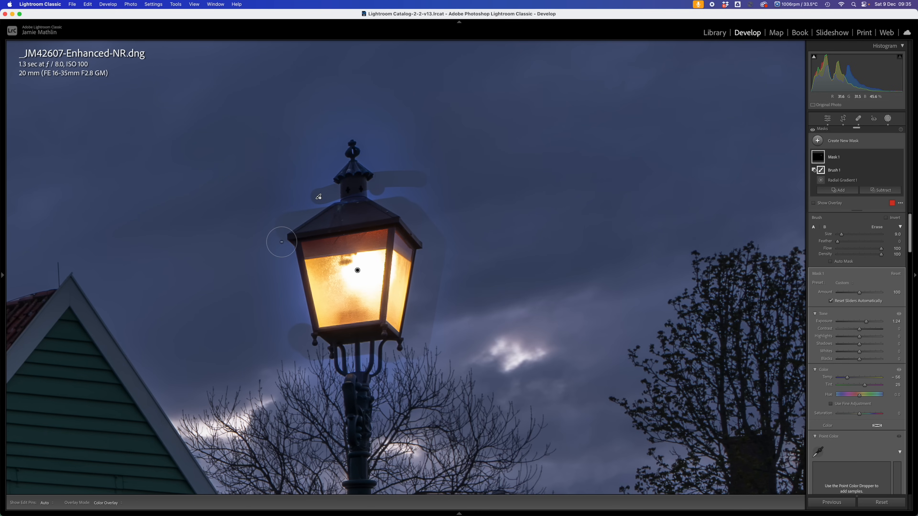
{"action": "left_click", "coordinate": [283, 242], "text": "shift"}
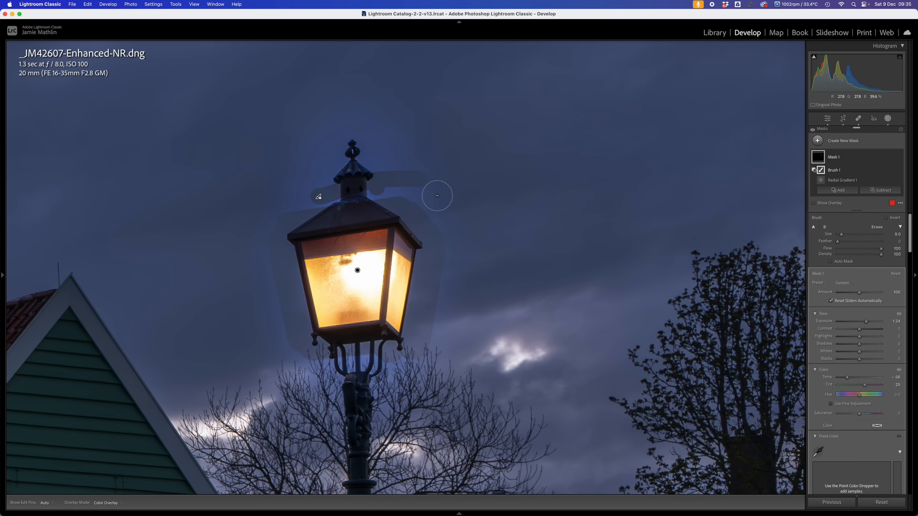
{"action": "key", "text": "bracketleft"}
{"action": "key", "text": "bracketleft"}
{"action": "key", "text": "bracketleft"}
{"action": "key", "text": "bracketleft"}
{"action": "key", "text": "bracketleft"}
{"action": "key", "text": "bracketleft"}
{"action": "left_click", "coordinate": [382, 323], "text": "shift"}
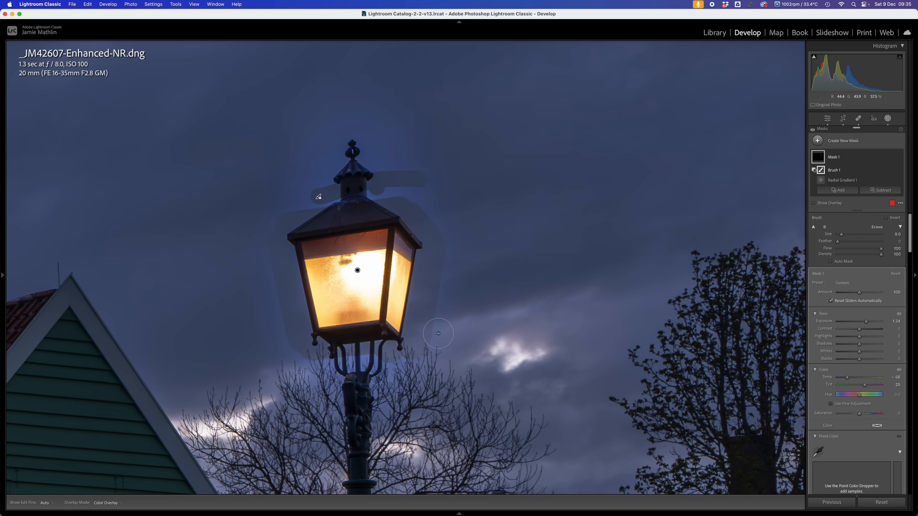
- Enlarge the subtracting brush to size 41 and clear the remaining blue halo around the lamp from the mask
{"action": "key", "text": "bracketright"}
{"action": "key", "text": "bracketright"}
{"action": "key", "text": "bracketright"}
{"action": "key", "text": "bracketright"}
{"action": "key", "text": "bracketright"}
{"action": "key", "text": "bracketright"}
{"action": "key", "text": "bracketright"}
{"action": "key", "text": "bracketright"}
{"action": "key", "text": "bracketright"}
{"action": "key", "text": "bracketright"}
{"action": "key", "text": "bracketright"}
{"action": "key", "text": "bracketright"}
{"action": "key", "text": "bracketright"}
{"action": "key", "text": "bracketright"}
{"action": "key", "text": "bracketright"}
{"action": "key", "text": "bracketright"}
{"action": "key", "text": "bracketright"}
{"action": "key", "text": "bracketright"}
{"action": "key", "text": "bracketright"}
{"action": "key", "text": "bracketright"}
{"action": "key", "text": "bracketright"}
{"action": "key", "text": "bracketright"}
{"action": "key", "text": "bracketright"}
{"action": "key", "text": "bracketright"}
{"action": "key", "text": "bracketright"}
{"action": "key", "text": "bracketright"}
{"action": "key", "text": "bracketright"}
{"action": "key", "text": "bracketright"}
{"action": "left_click_drag", "start_coordinate": [516, 219], "coordinate": [482, 162]}
{"action": "mouse_move", "coordinate": [416, 129]}
{"action": "left_mouse_down"}
{"action": "mouse_move", "coordinate": [404, 117]}
{"action": "mouse_move", "coordinate": [332, 127]}
{"action": "left_mouse_up"}
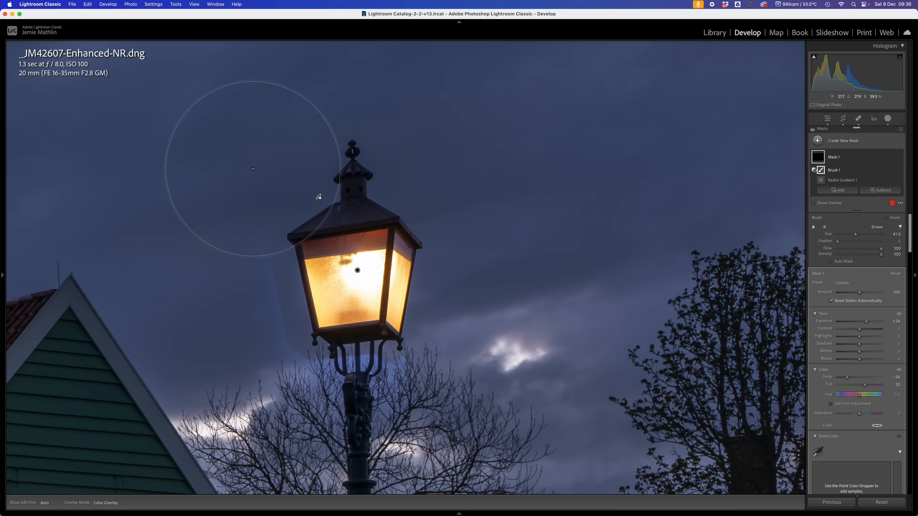
{"action": "left_click_drag", "start_coordinate": [255, 169], "coordinate": [265, 219]}
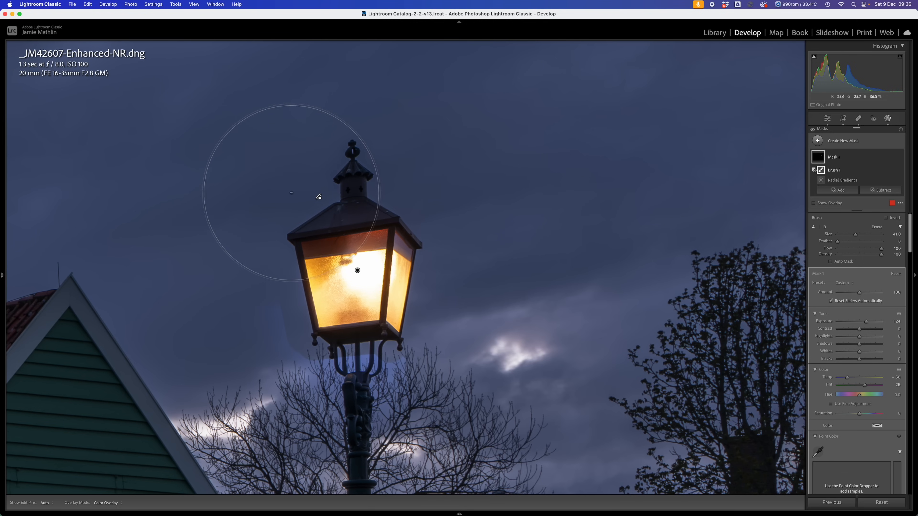
{"action": "key", "text": "super+z"}
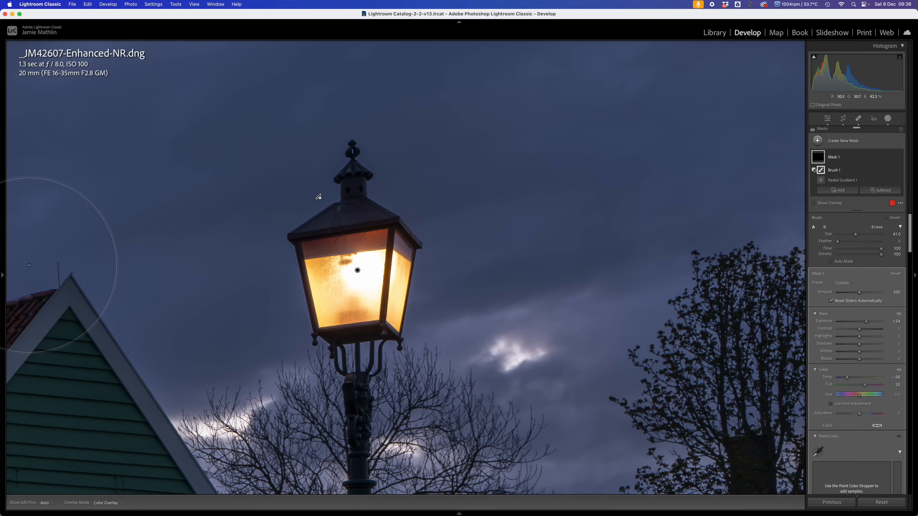
- Add a wide, flat radial gradient mask centred on the paving at the foot of the lamp post
{"action": "mouse_move", "coordinate": [2, 276]}
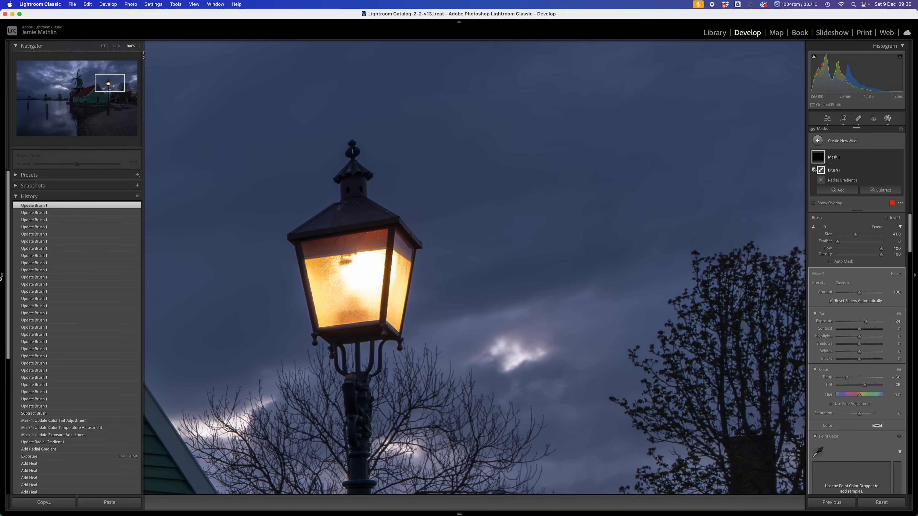
{"action": "left_click", "coordinate": [103, 48]}
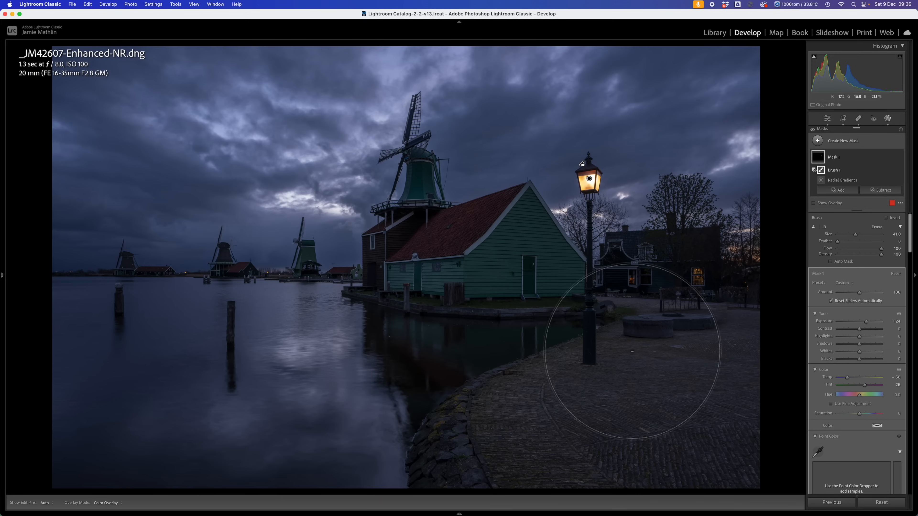
{"action": "left_click", "coordinate": [856, 140]}
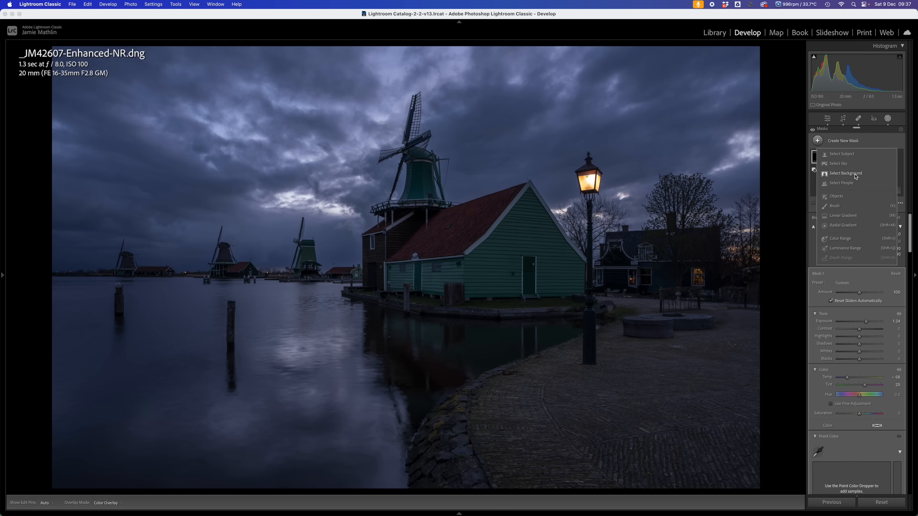
{"action": "left_click", "coordinate": [849, 225]}
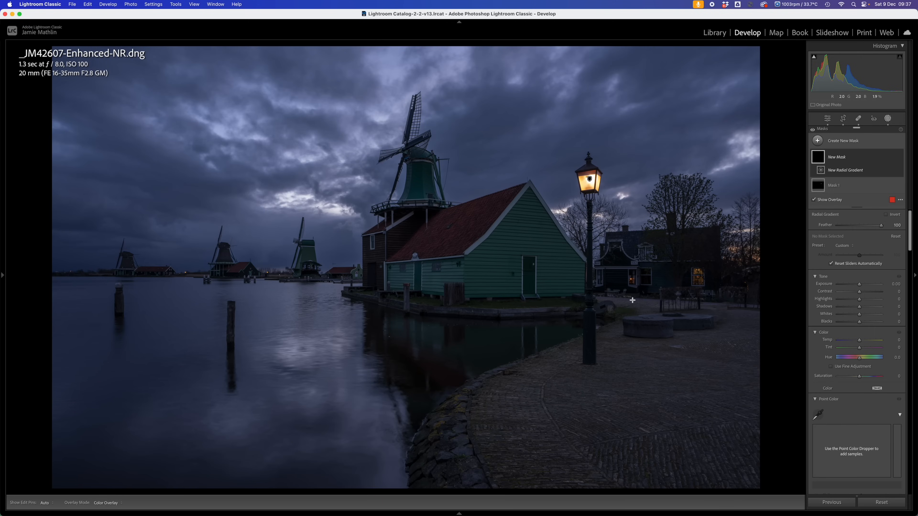
{"action": "left_click_drag", "start_coordinate": [549, 355], "coordinate": [822, 401]}
{"action": "left_click_drag", "start_coordinate": [549, 355], "coordinate": [591, 365]}
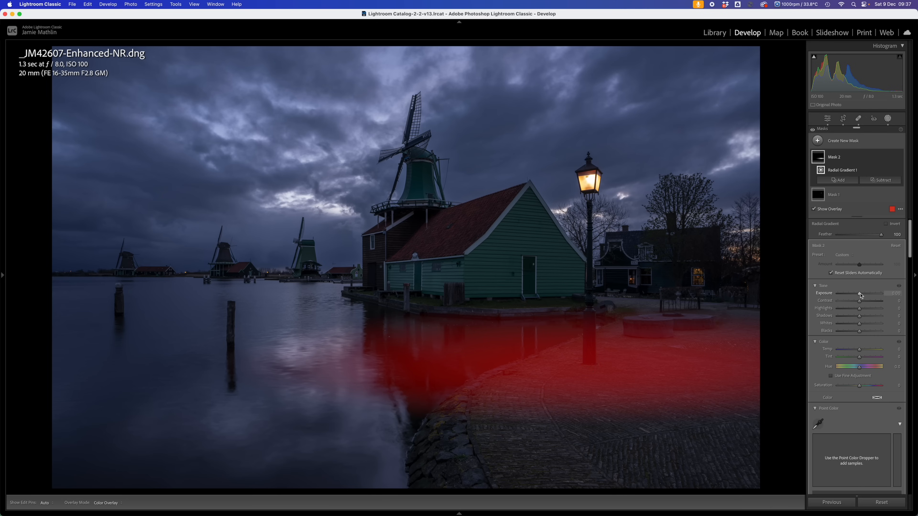
- Set the paving mask's Exposure to 2.10, Temp to 100 and Tint to 25, and make its gradient slightly wider and taller
{"action": "left_click_drag", "start_coordinate": [861, 295], "coordinate": [873, 294]}
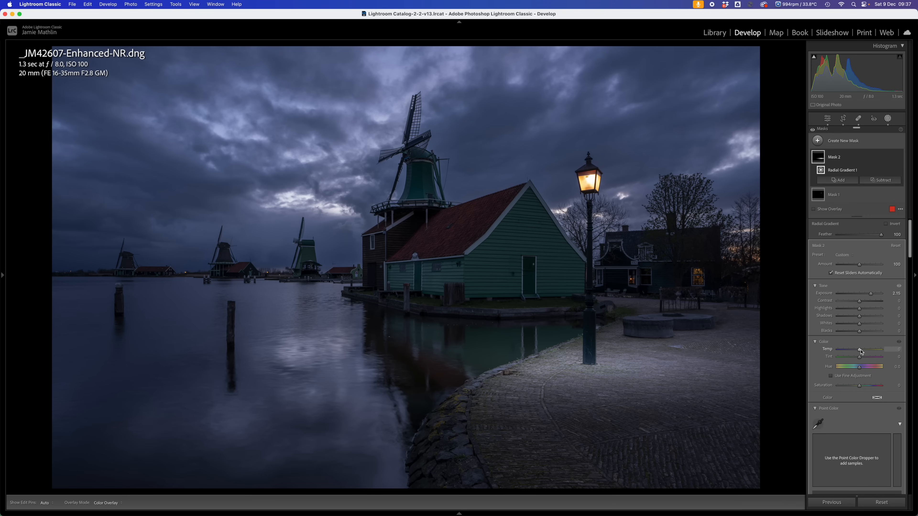
{"action": "left_click_drag", "start_coordinate": [860, 350], "coordinate": [883, 352]}
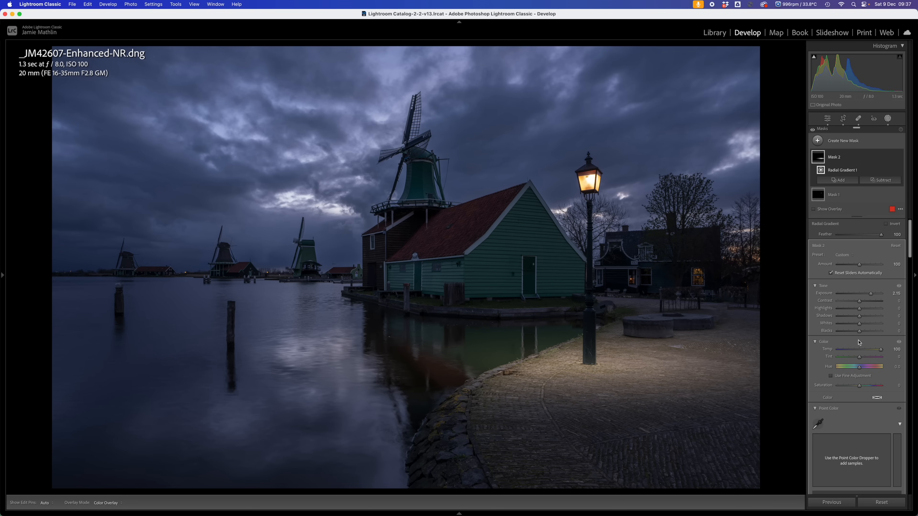
{"action": "left_click_drag", "start_coordinate": [859, 359], "coordinate": [867, 361]}
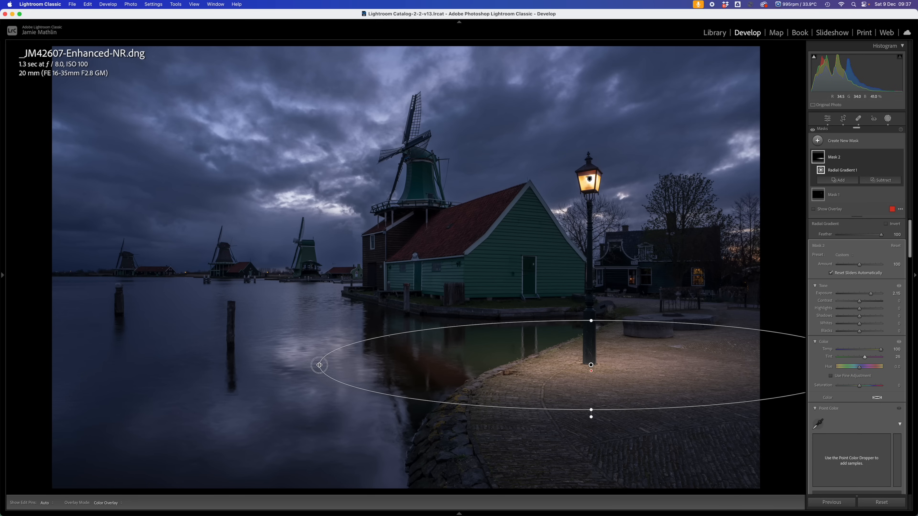
{"action": "left_click_drag", "start_coordinate": [320, 365], "coordinate": [273, 358]}
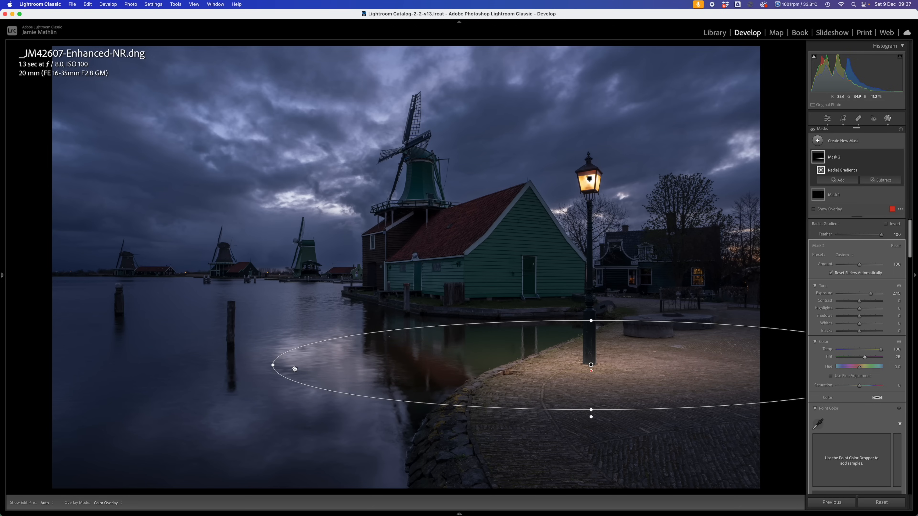
{"action": "left_click_drag", "start_coordinate": [594, 409], "coordinate": [592, 417]}
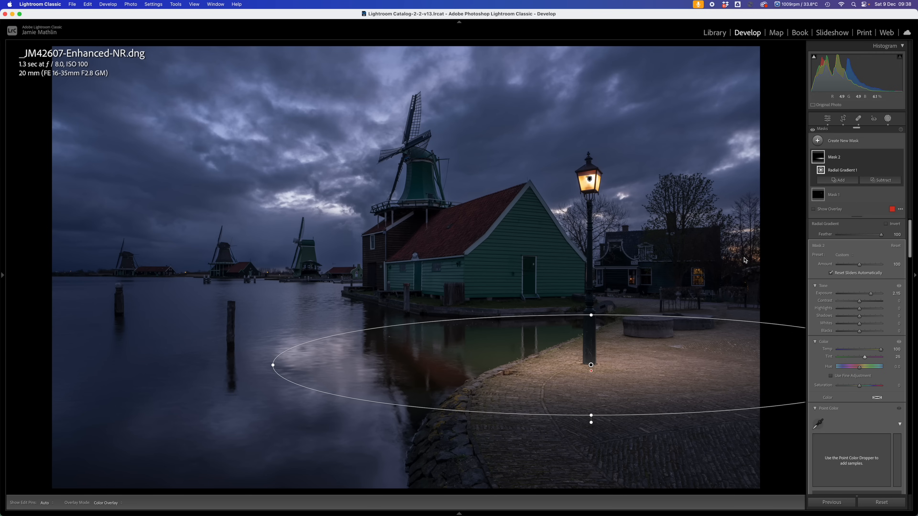
- Subtract the water and far bank beside the quay from the paving mask with a size 13 brush
{"action": "left_click", "coordinate": [879, 180]}
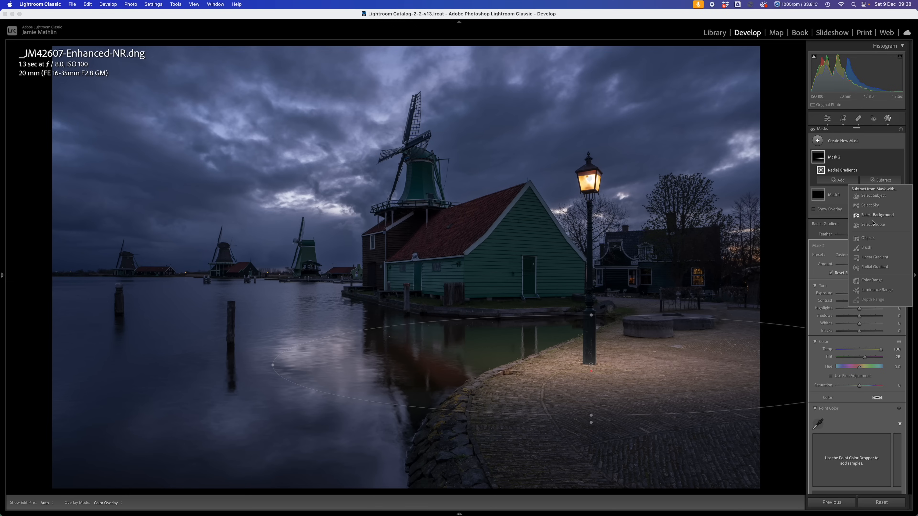
{"action": "left_click", "coordinate": [871, 247]}
{"action": "mouse_move", "coordinate": [862, 258]}
{"action": "left_mouse_down"}
{"action": "mouse_move", "coordinate": [898, 258]}
{"action": "mouse_move", "coordinate": [856, 267]}
{"action": "left_mouse_up"}
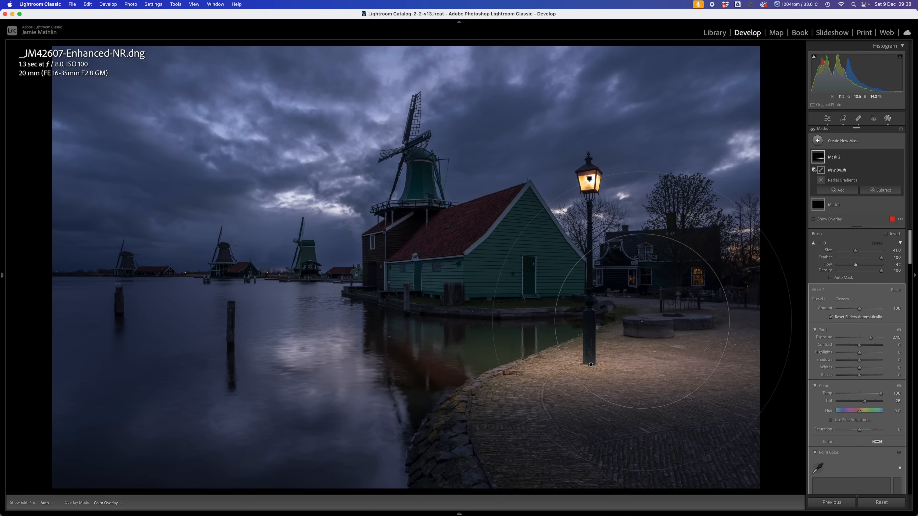
{"action": "scroll", "coordinate": [642, 321], "scroll_direction": "down", "scroll_amount": 8}
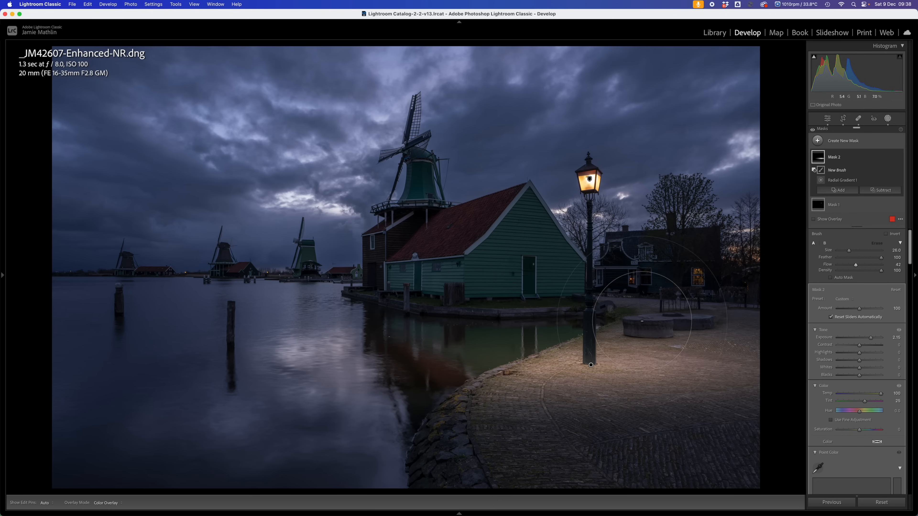
{"action": "scroll", "coordinate": [642, 321], "scroll_direction": "down", "scroll_amount": 5}
{"action": "left_click_drag", "start_coordinate": [844, 252], "coordinate": [844, 253]}
{"action": "scroll", "coordinate": [511, 324], "scroll_direction": "down", "scroll_amount": 1}
{"action": "key", "text": "h"}
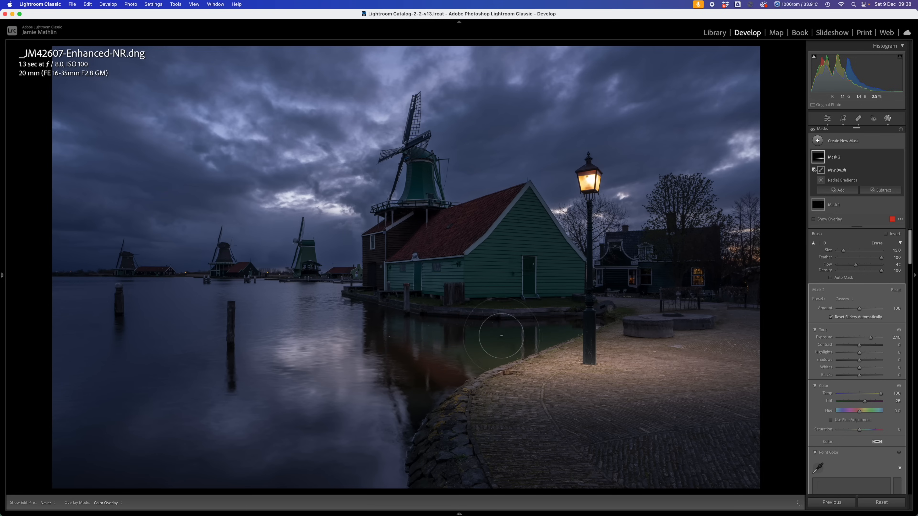
{"action": "mouse_move", "coordinate": [407, 335]}
{"action": "left_mouse_down"}
{"action": "mouse_move", "coordinate": [534, 323]}
{"action": "mouse_move", "coordinate": [420, 310]}
{"action": "mouse_move", "coordinate": [357, 287]}
{"action": "left_mouse_up"}
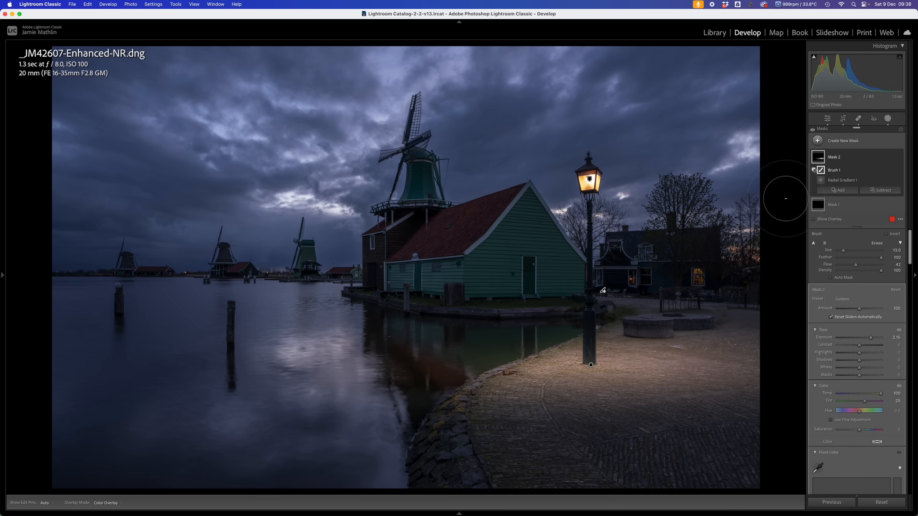
- Add a wide radial gradient mask centred on the green barn, reaching from the small windmill to the houses behind the lamp
{"action": "mouse_move", "coordinate": [821, 182]}
{"action": "left_click", "coordinate": [835, 142]}
{"action": "left_click", "coordinate": [835, 225]}
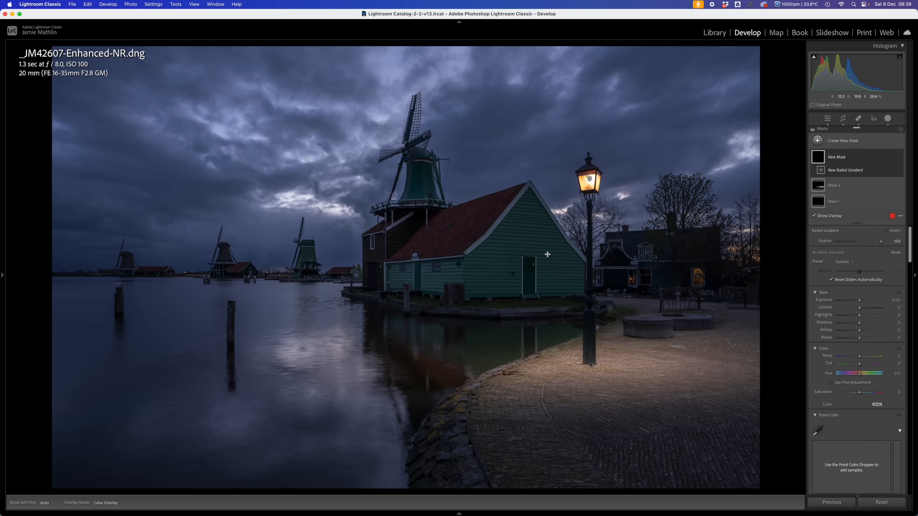
{"action": "left_click_drag", "start_coordinate": [444, 239], "coordinate": [639, 302]}
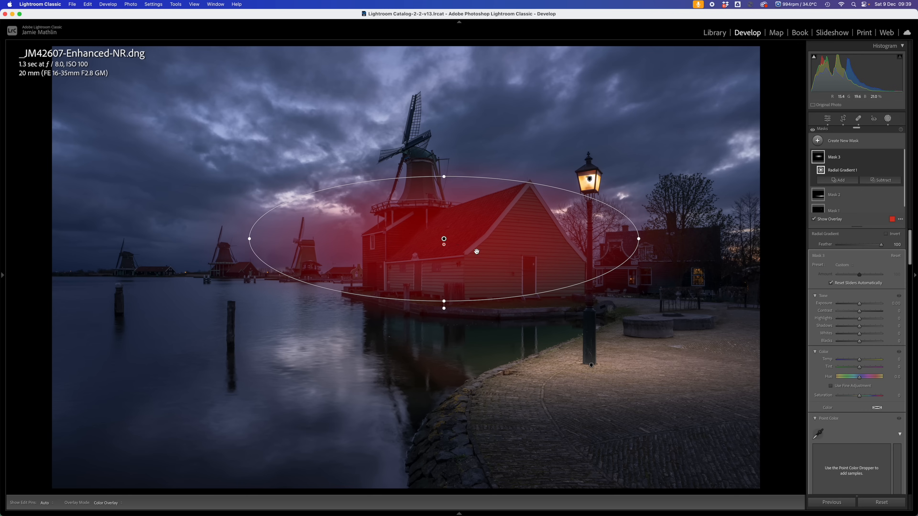
{"action": "left_click_drag", "start_coordinate": [445, 240], "coordinate": [512, 260]}
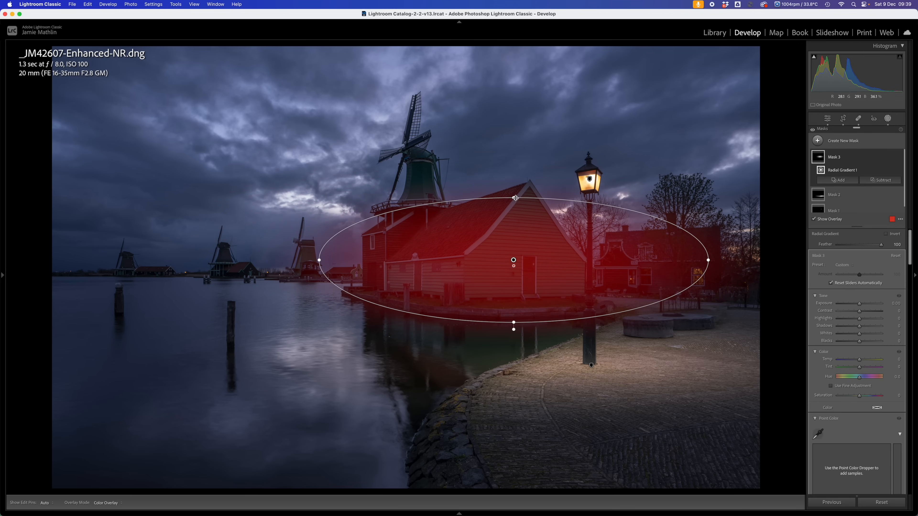
{"action": "left_click_drag", "start_coordinate": [513, 197], "coordinate": [515, 164]}
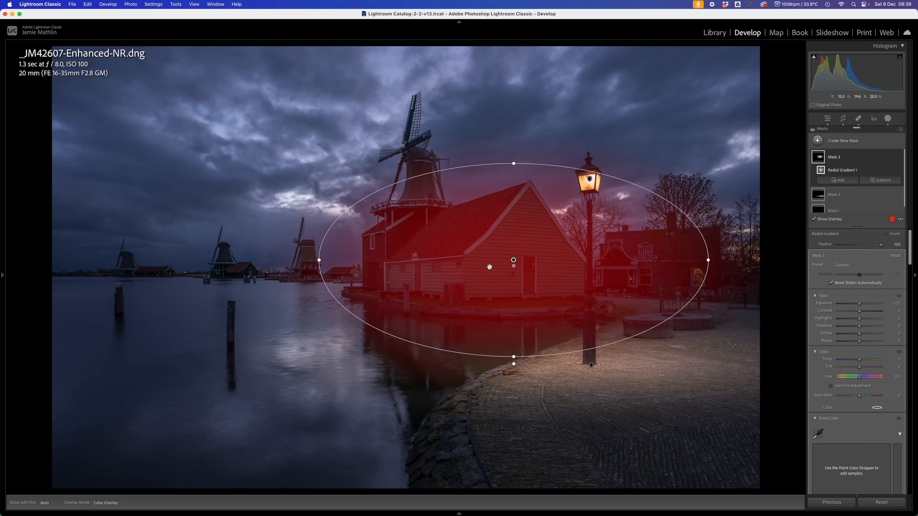
{"action": "left_click_drag", "start_coordinate": [319, 261], "coordinate": [307, 261]}
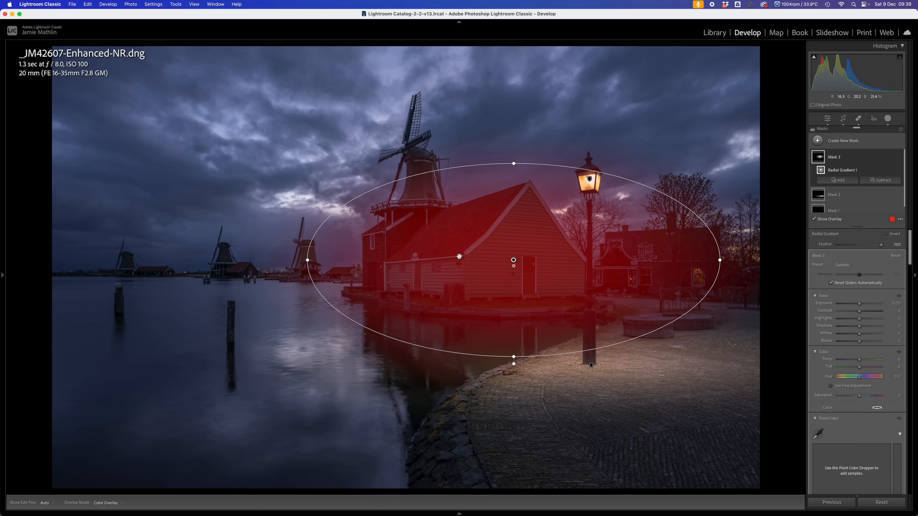
{"action": "left_click_drag", "start_coordinate": [308, 262], "coordinate": [305, 261]}
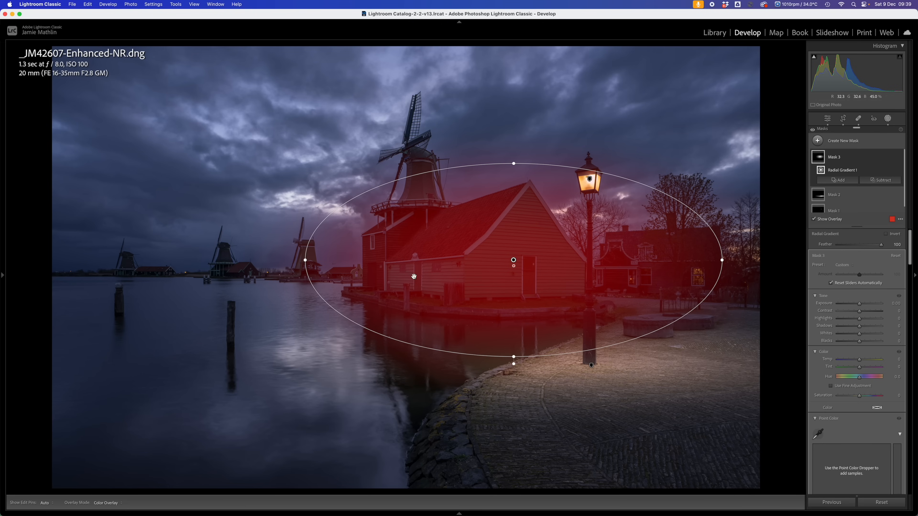
- Set the barn mask's Exposure to 1.63, Shadows to 12 and Temp to 99, then flatten its gradient slightly and shift it up
{"action": "left_click_drag", "start_coordinate": [860, 306], "coordinate": [868, 306]}
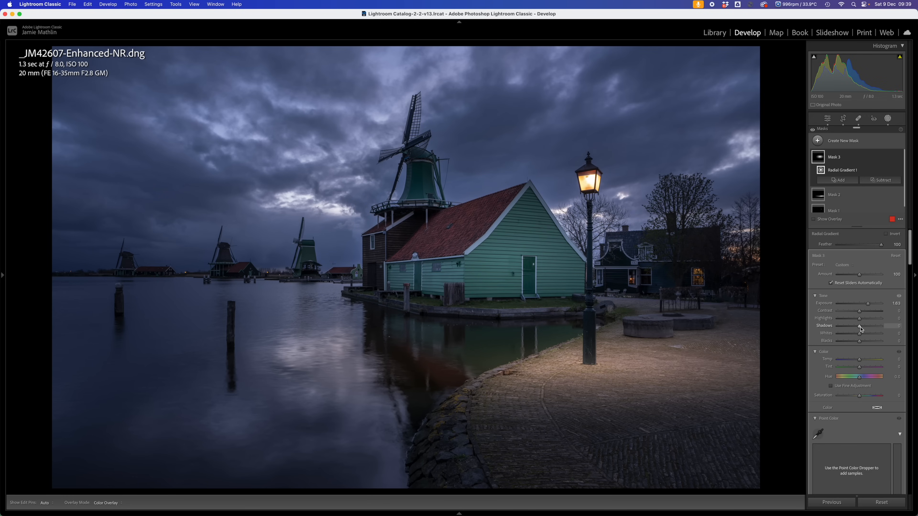
{"action": "left_click_drag", "start_coordinate": [862, 328], "coordinate": [867, 329]}
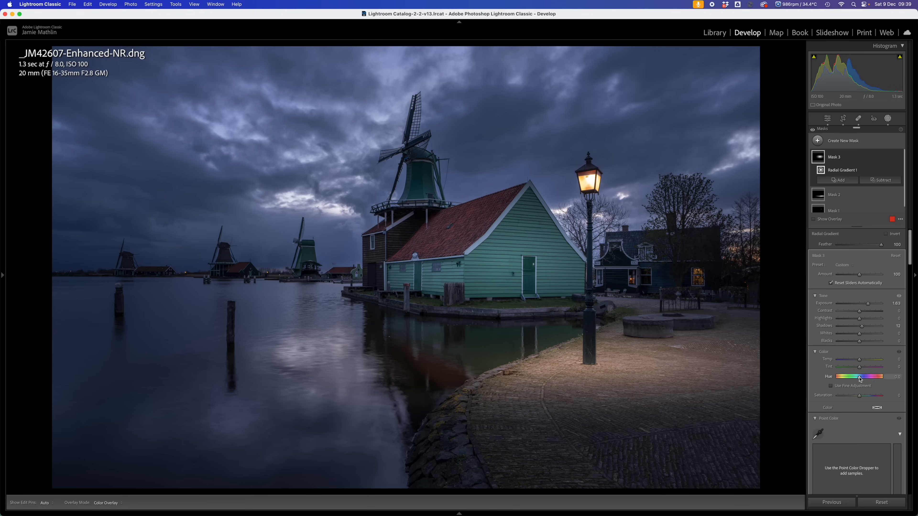
{"action": "left_click_drag", "start_coordinate": [868, 361], "coordinate": [881, 362]}
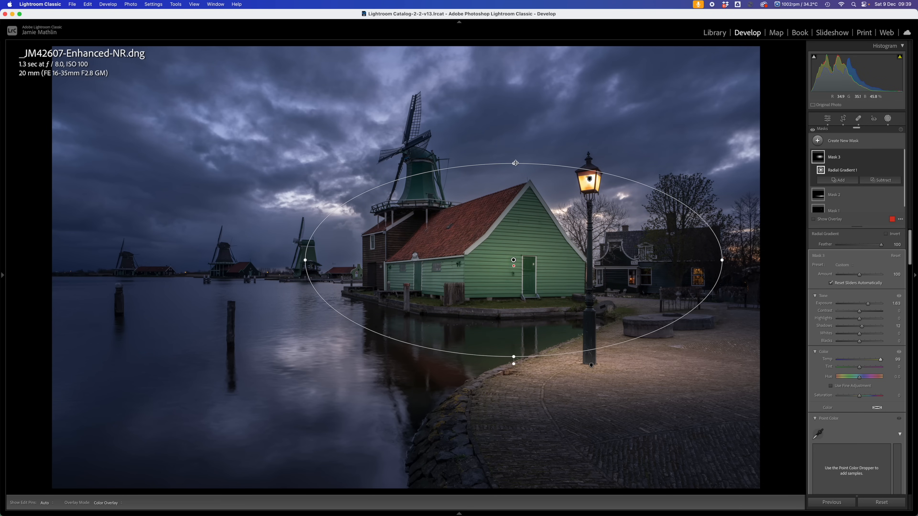
{"action": "left_click_drag", "start_coordinate": [515, 164], "coordinate": [514, 170]}
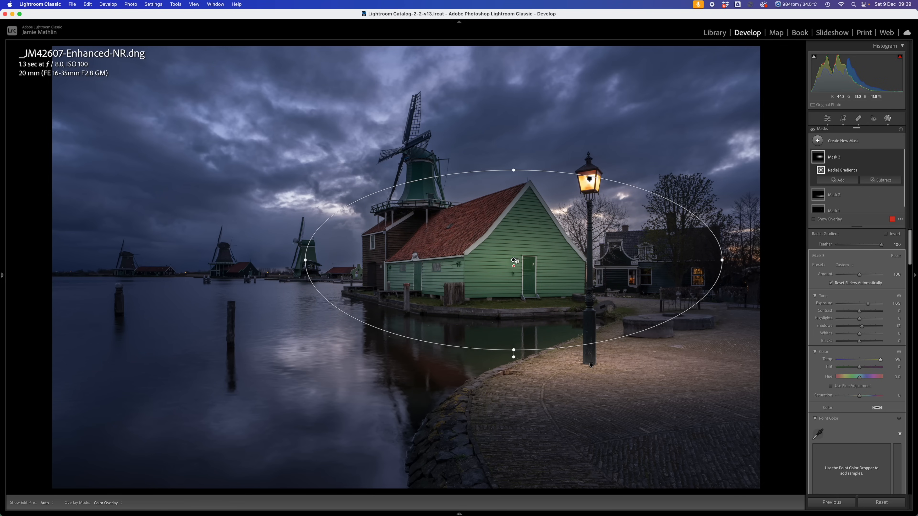
{"action": "left_click_drag", "start_coordinate": [514, 260], "coordinate": [519, 254]}
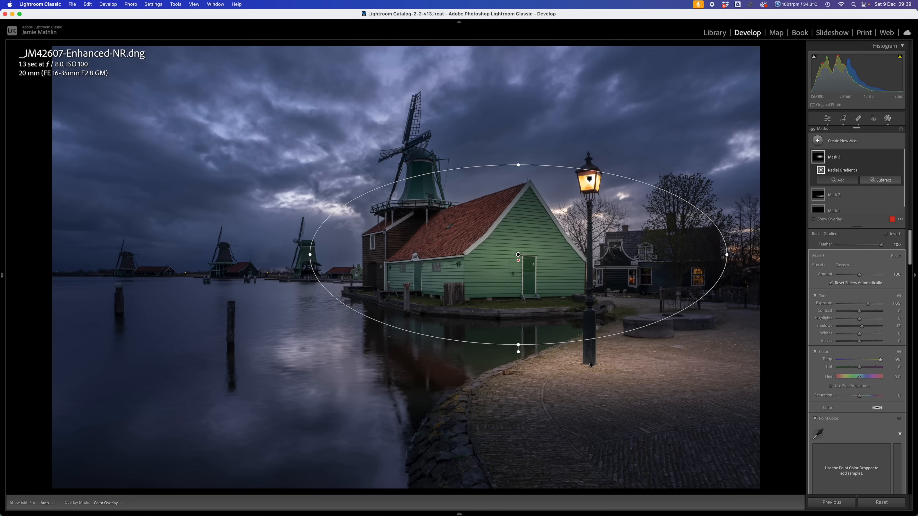
- Subtract the sky from the barn mask and set its Exposure to 1.45
{"action": "left_click", "coordinate": [880, 180]}
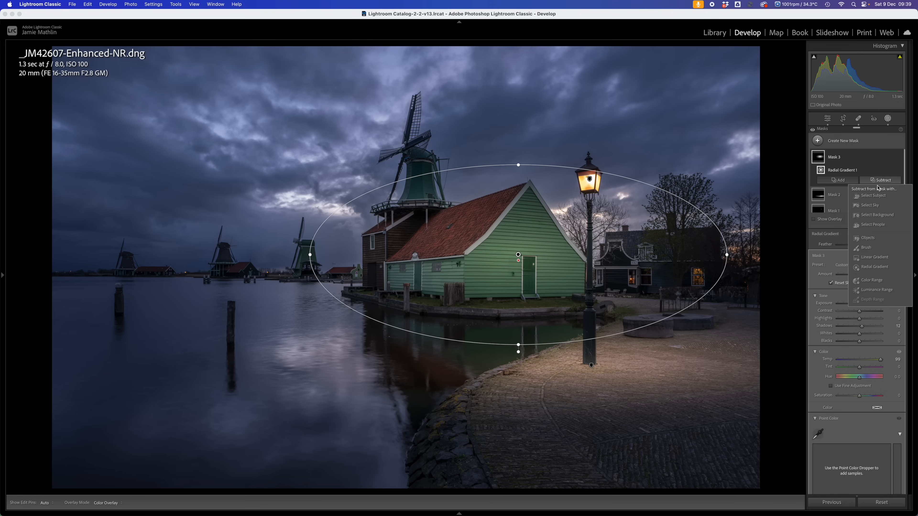
{"action": "left_click", "coordinate": [870, 206]}
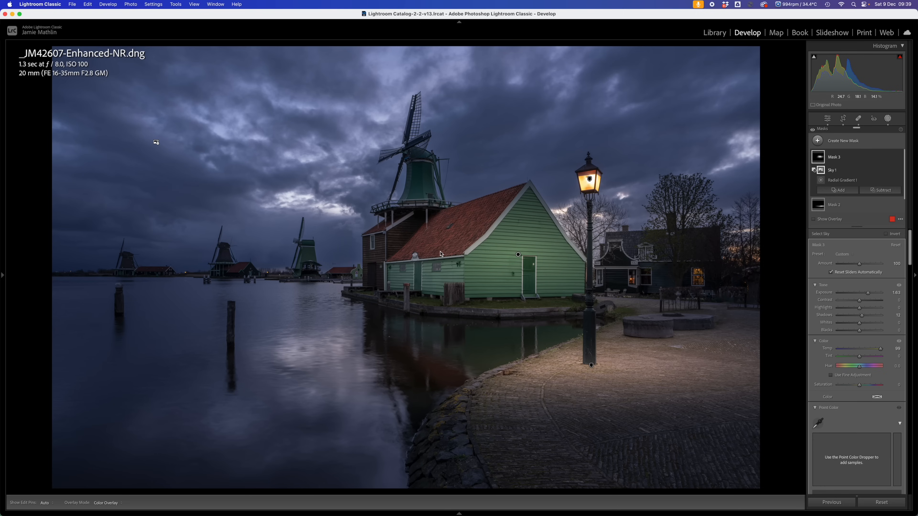
{"action": "left_click", "coordinate": [518, 256]}
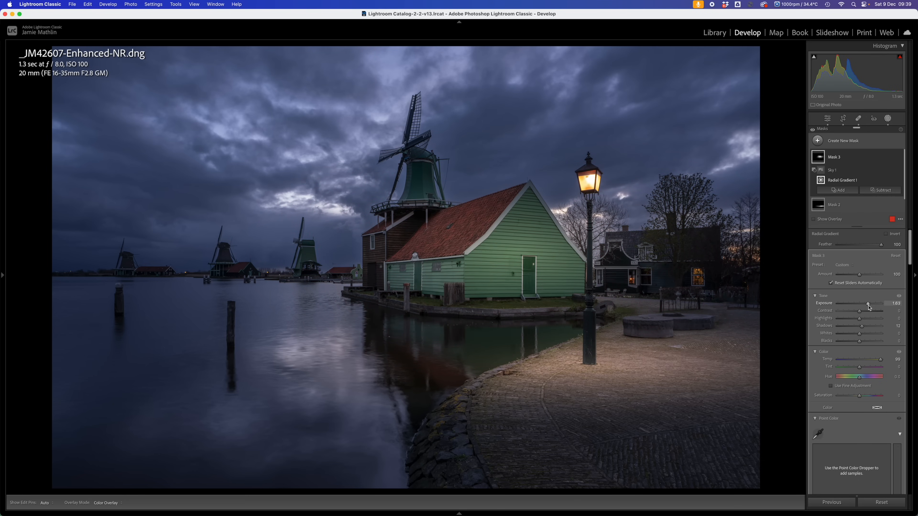
{"action": "left_click_drag", "start_coordinate": [869, 306], "coordinate": [868, 307]}
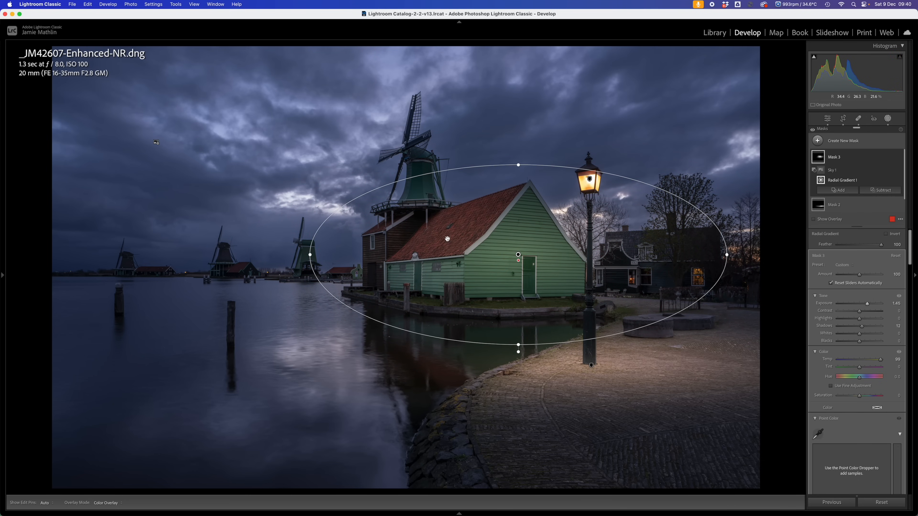
- Subtract the barn's red roof slope from the barn mask with a size 13 brush
{"action": "left_click", "coordinate": [881, 191]}
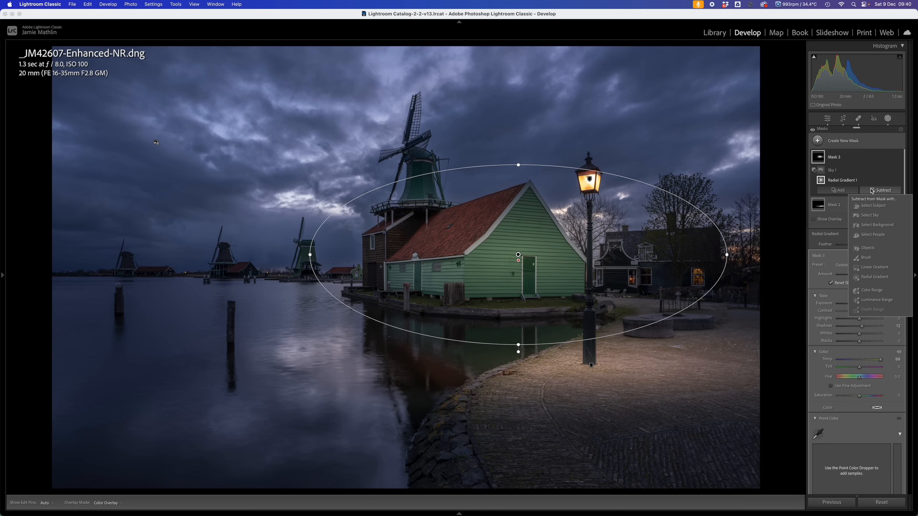
{"action": "left_click", "coordinate": [868, 258]}
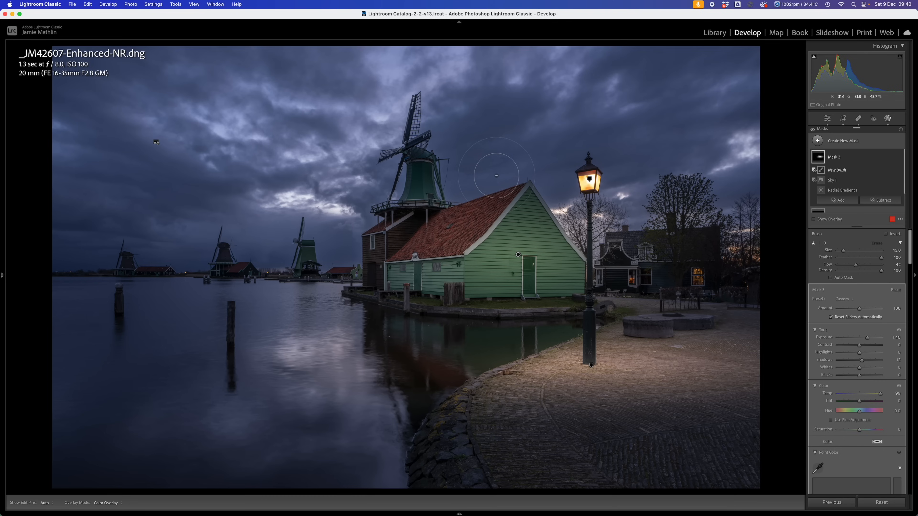
{"action": "key", "text": "h"}
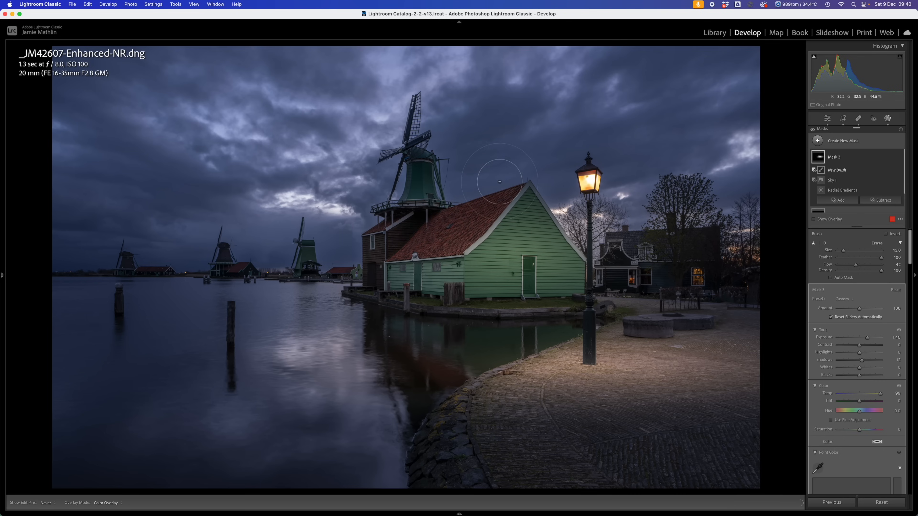
{"action": "left_click_drag", "start_coordinate": [397, 243], "coordinate": [491, 165]}
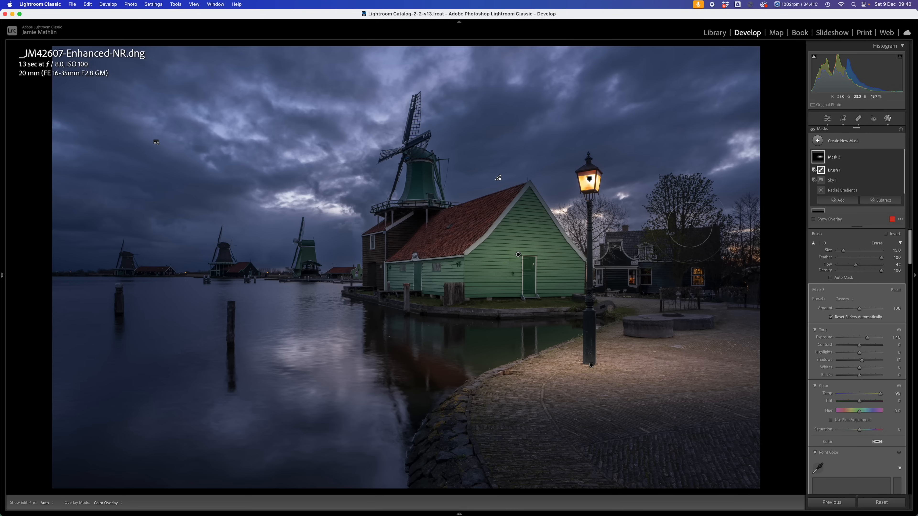
- Add a tall, narrow radial gradient mask over the large windmill with Exposure 1.04, Contrast 17 and Temp 23
{"action": "left_click", "coordinate": [841, 143]}
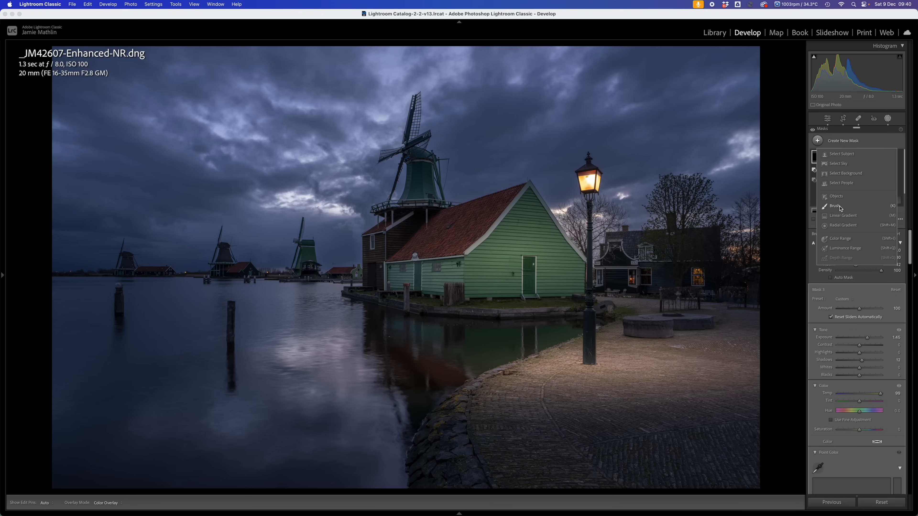
{"action": "left_click", "coordinate": [840, 225]}
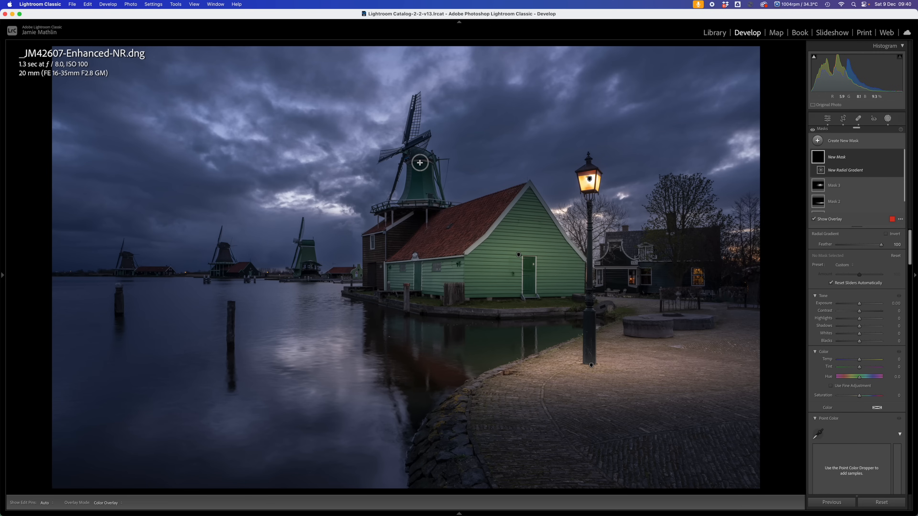
{"action": "left_click_drag", "start_coordinate": [419, 163], "coordinate": [439, 229]}
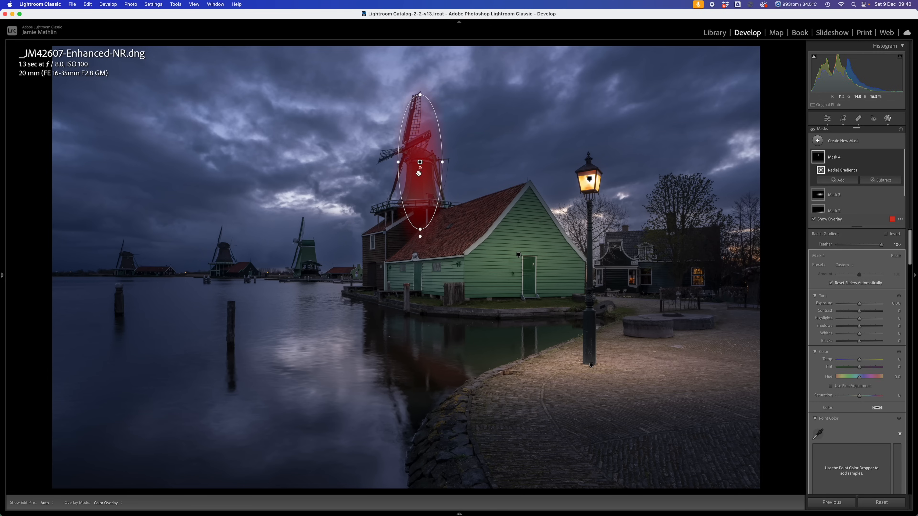
{"action": "left_click_drag", "start_coordinate": [420, 162], "coordinate": [419, 156]}
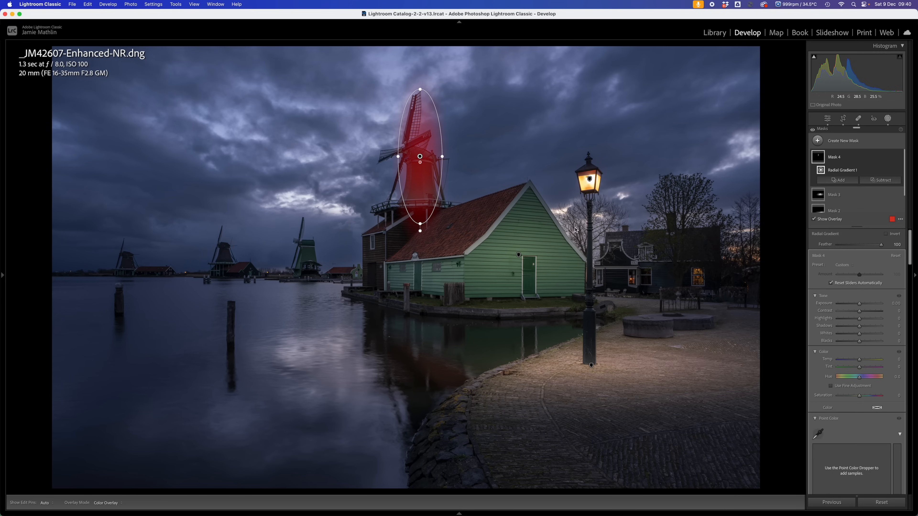
{"action": "left_click_drag", "start_coordinate": [860, 304], "coordinate": [866, 305]}
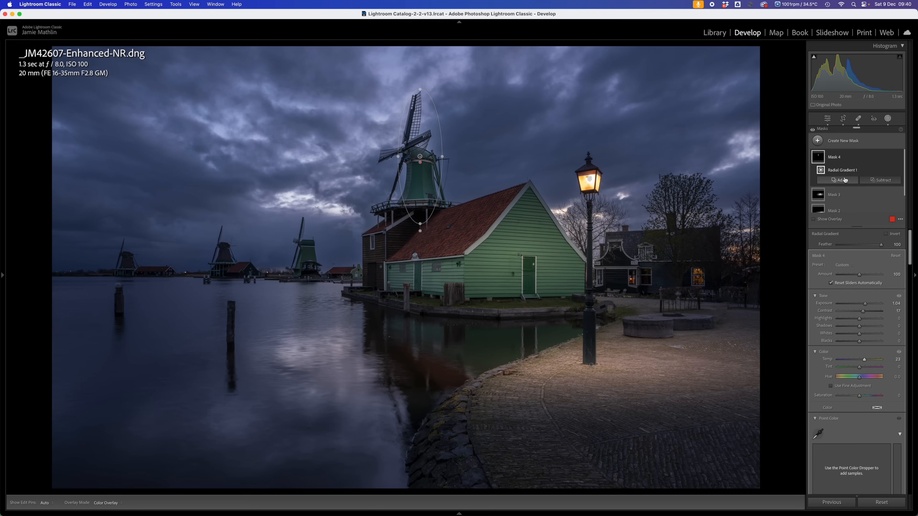
- Subtract the sky from the windmill mask, and brush away the area beside the upper sail with Feather 28
{"action": "left_click", "coordinate": [881, 180]}
{"action": "left_click", "coordinate": [869, 205]}
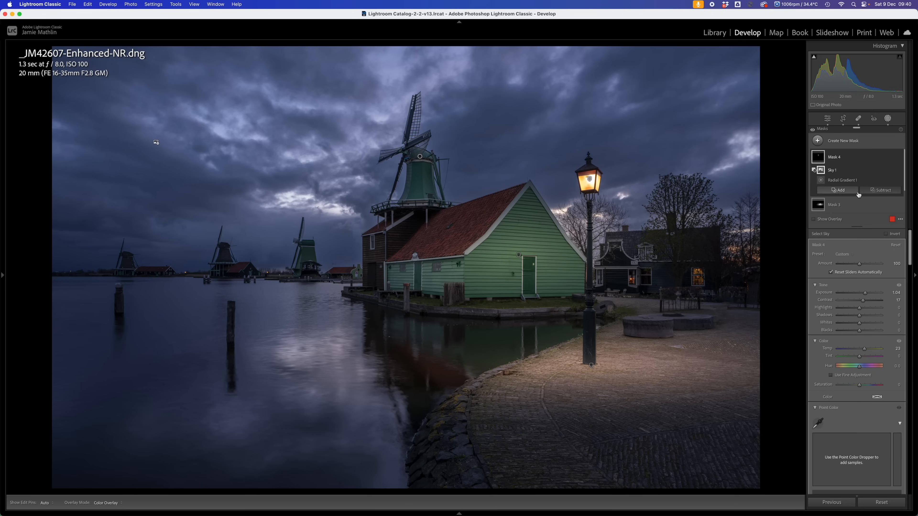
{"action": "left_click", "coordinate": [867, 190]}
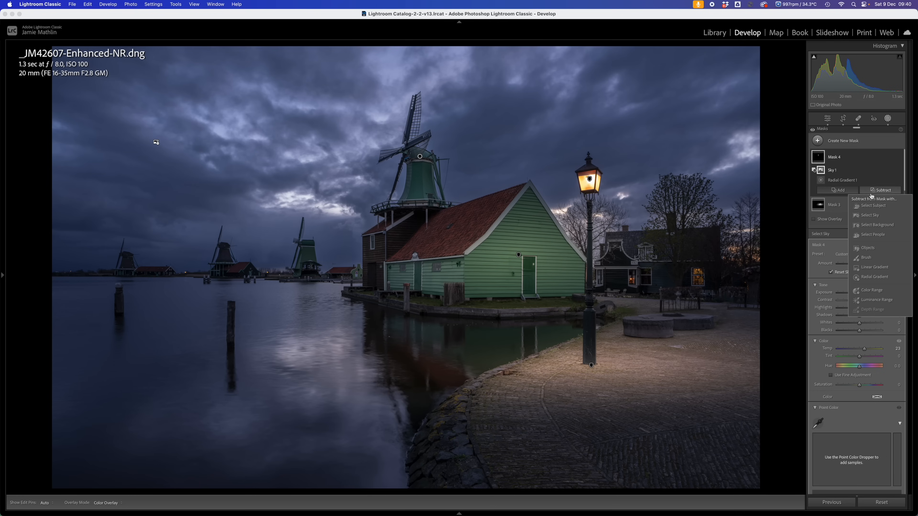
{"action": "left_click", "coordinate": [867, 257]}
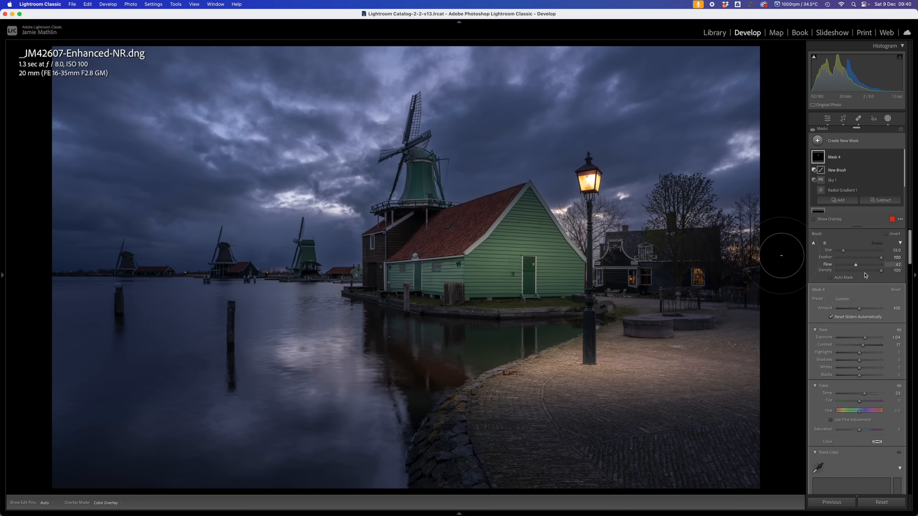
{"action": "left_click", "coordinate": [850, 257]}
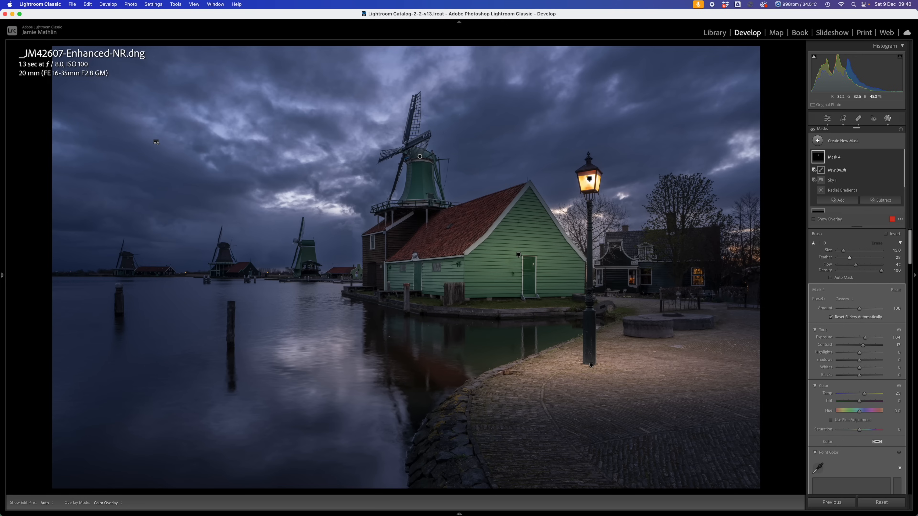
{"action": "mouse_move", "coordinate": [444, 133]}
{"action": "left_mouse_down"}
{"action": "mouse_move", "coordinate": [400, 121]}
{"action": "mouse_move", "coordinate": [443, 134]}
{"action": "mouse_move", "coordinate": [392, 120]}
{"action": "mouse_move", "coordinate": [436, 131]}
{"action": "mouse_move", "coordinate": [400, 122]}
{"action": "mouse_move", "coordinate": [417, 122]}
{"action": "mouse_move", "coordinate": [411, 112]}
{"action": "mouse_move", "coordinate": [367, 134]}
{"action": "mouse_move", "coordinate": [437, 122]}
{"action": "left_mouse_up"}
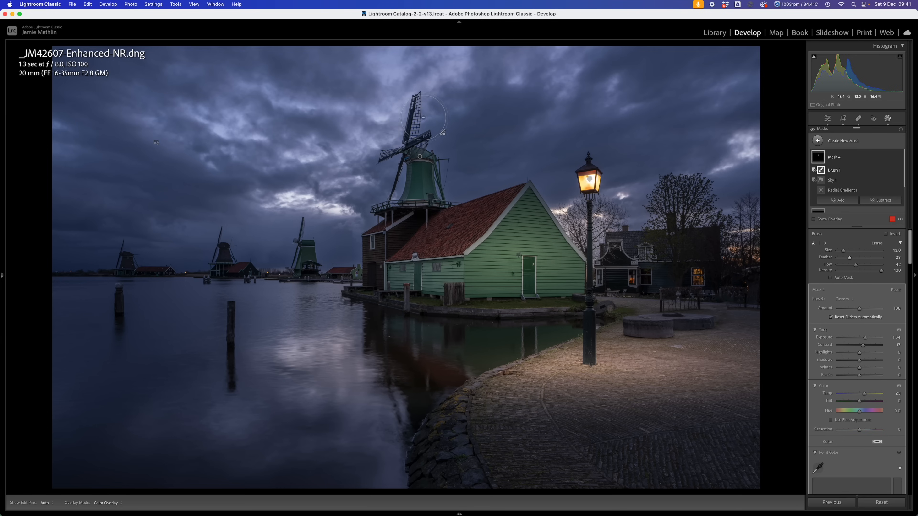
- Add a wide radial gradient mask over the far-left windmill with Exposure 1.44, Contrast 22, Shadows 48 and Temp 28
{"action": "mouse_move", "coordinate": [819, 161]}
{"action": "left_click", "coordinate": [834, 141]}
{"action": "left_click", "coordinate": [844, 224]}
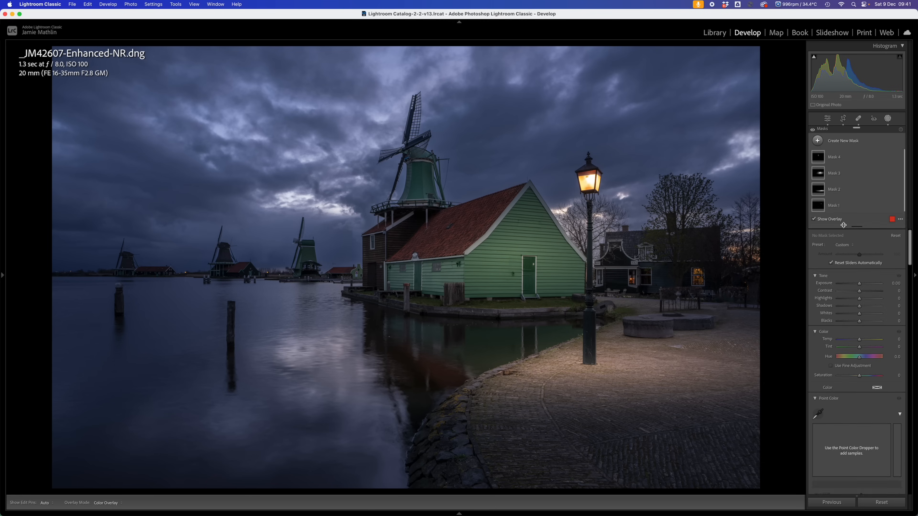
{"action": "left_click_drag", "start_coordinate": [128, 260], "coordinate": [176, 284]}
{"action": "left_click_drag", "start_coordinate": [129, 259], "coordinate": [137, 267]}
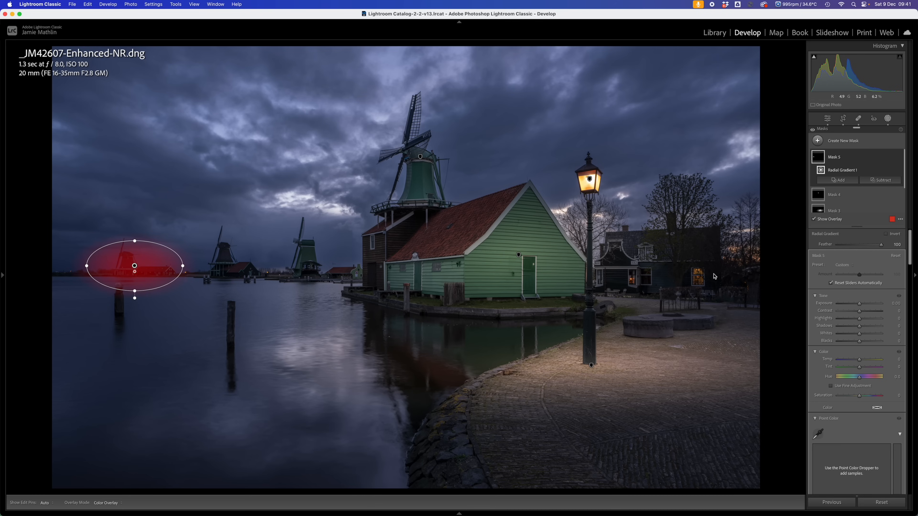
{"action": "left_click_drag", "start_coordinate": [868, 304], "coordinate": [868, 305]}
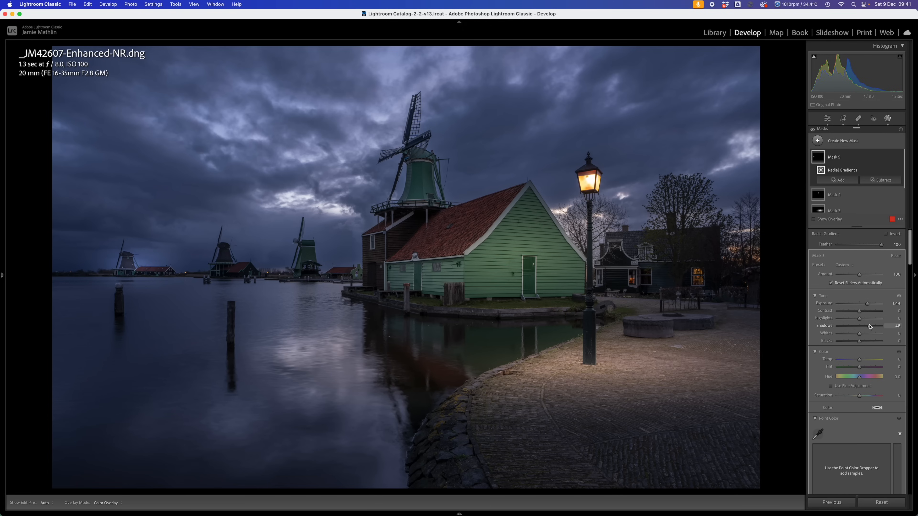
{"action": "left_click_drag", "start_coordinate": [861, 311], "coordinate": [865, 313]}
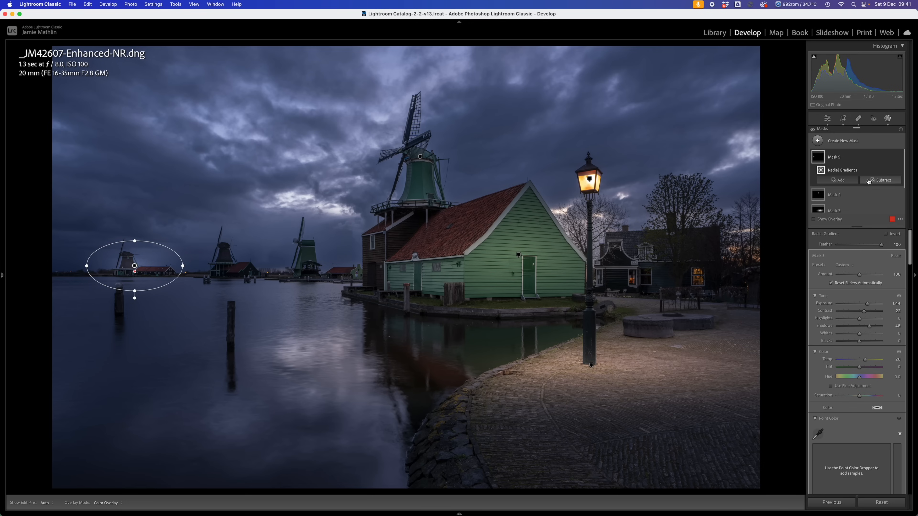
- Subtract the sky from the far-left windmill's mask and shift its radial gradient slightly closer to the mill
{"action": "left_click", "coordinate": [880, 180]}
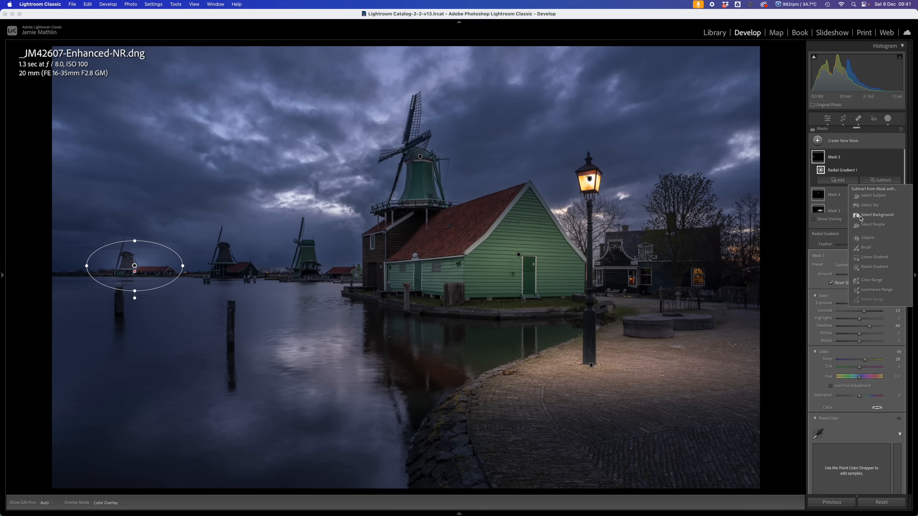
{"action": "left_click", "coordinate": [870, 205]}
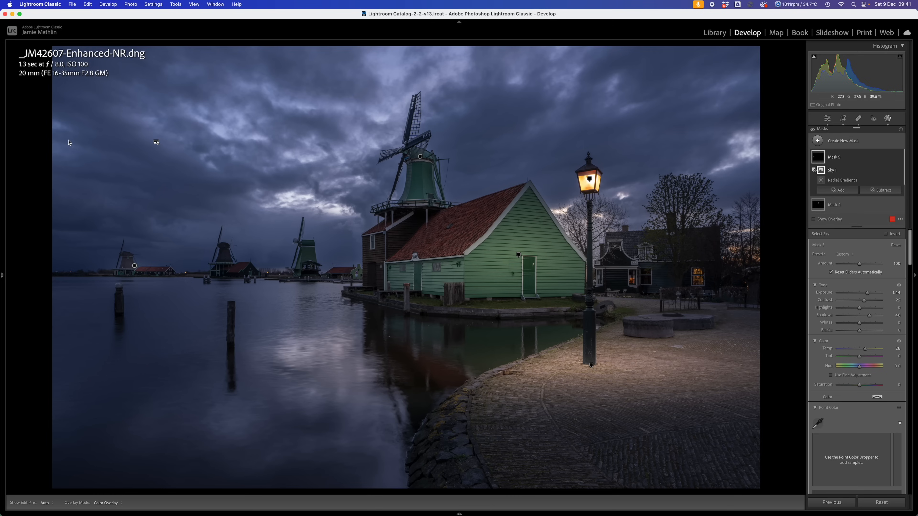
{"action": "mouse_move", "coordinate": [3, 275]}
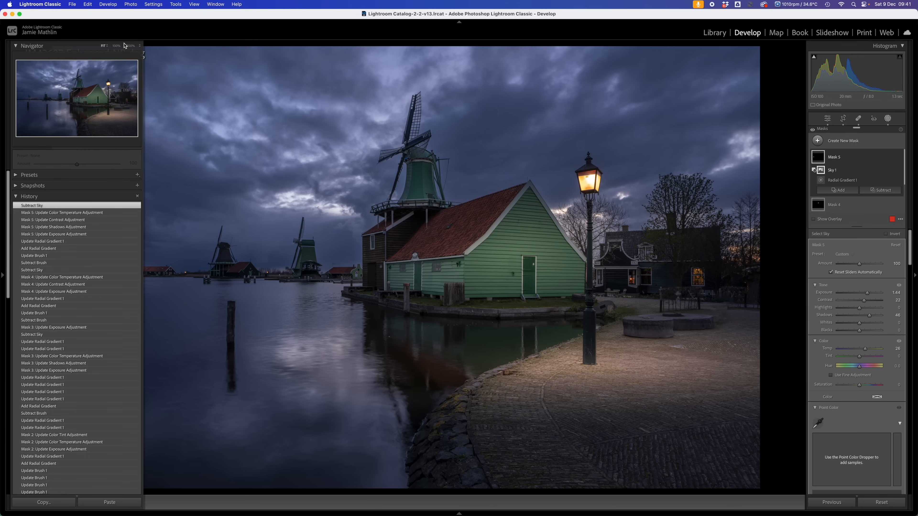
{"action": "left_click", "coordinate": [131, 46]}
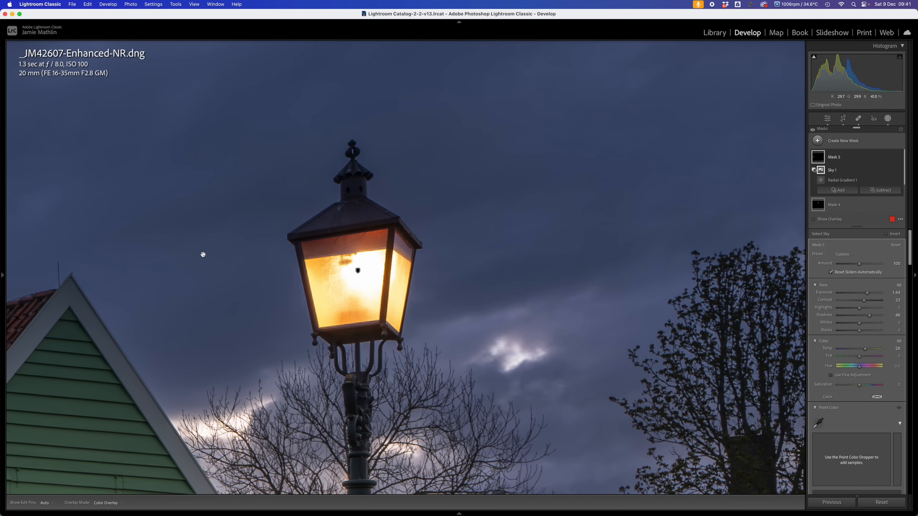
{"action": "left_click_drag", "start_coordinate": [203, 255], "coordinate": [763, 183]}
{"action": "left_click_drag", "start_coordinate": [201, 294], "coordinate": [839, 116]}
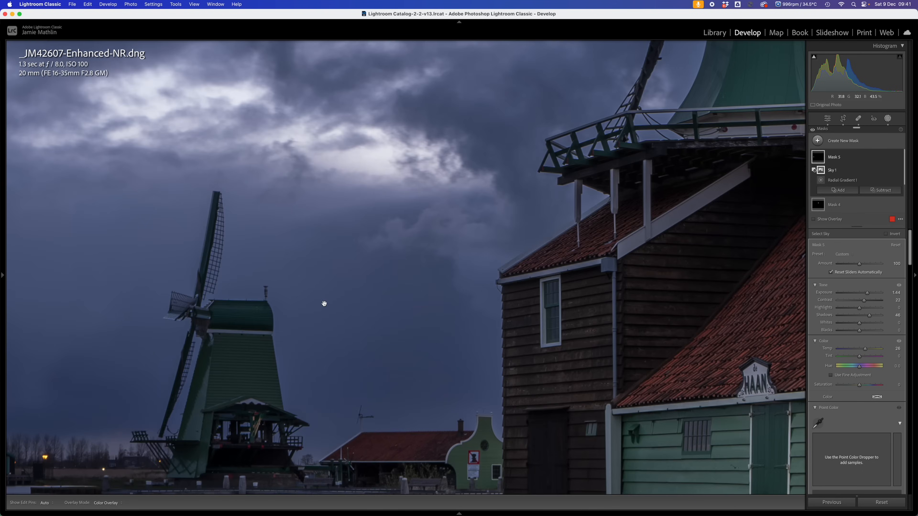
{"action": "left_click_drag", "start_coordinate": [324, 303], "coordinate": [743, 111]}
{"action": "left_click_drag", "start_coordinate": [327, 253], "coordinate": [815, 240]}
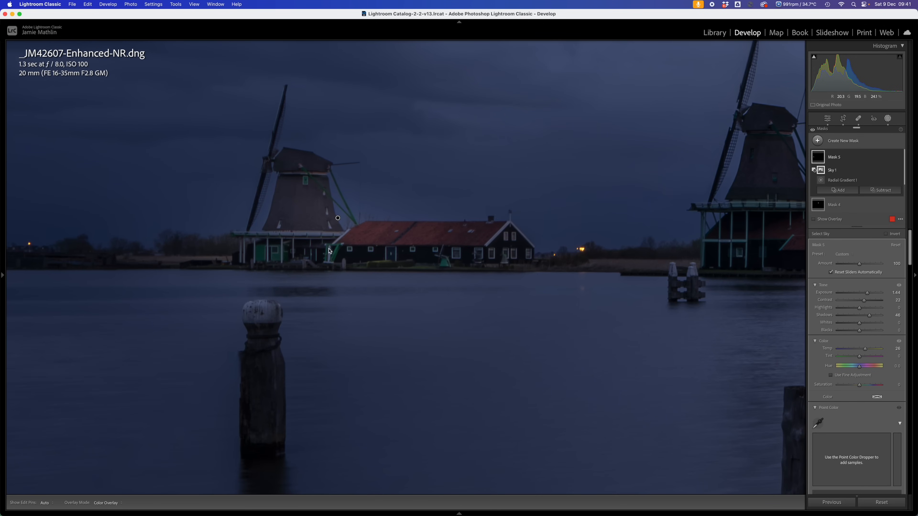
{"action": "left_click", "coordinate": [338, 218]}
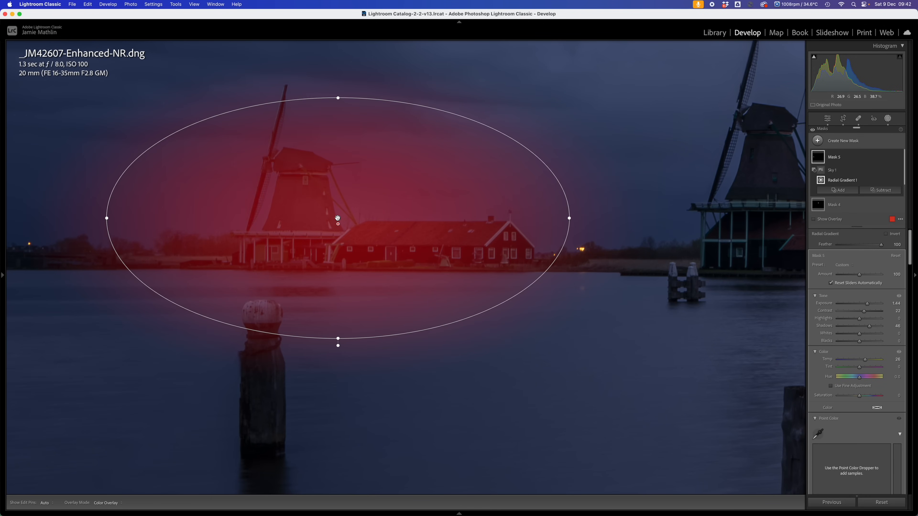
{"action": "left_click_drag", "start_coordinate": [338, 218], "coordinate": [329, 219]}
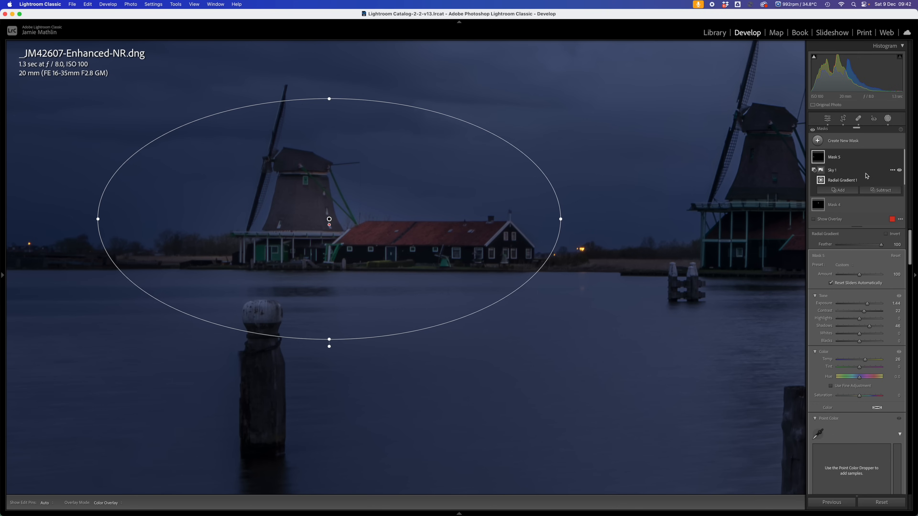
- Brush away the area beside the far-left windmill from its mask with Size 13, Feather 28, Flow 71 and Auto Mask
{"action": "left_click", "coordinate": [881, 191]}
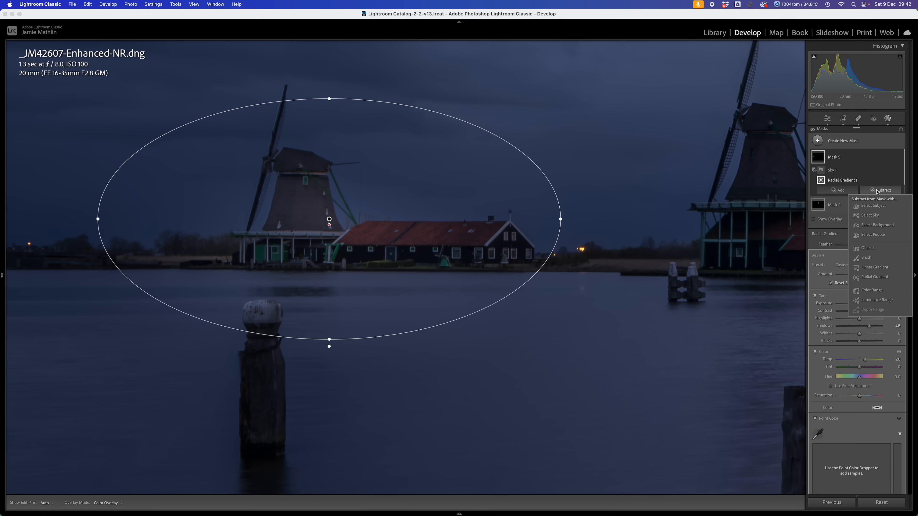
{"action": "left_click", "coordinate": [868, 259]}
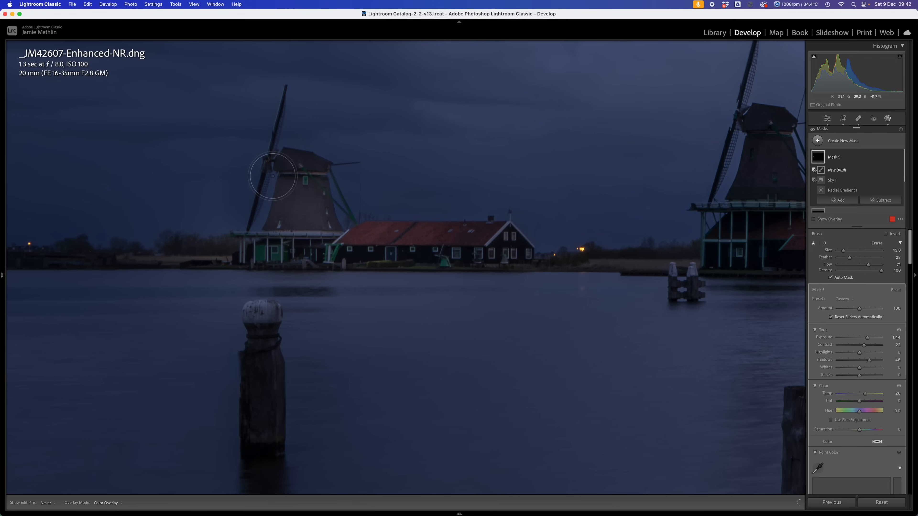
{"action": "mouse_move", "coordinate": [194, 220]}
{"action": "left_mouse_down"}
{"action": "mouse_move", "coordinate": [174, 189]}
{"action": "mouse_move", "coordinate": [222, 106]}
{"action": "mouse_move", "coordinate": [176, 147]}
{"action": "left_mouse_up"}
- Adjust the Clarity of the far-left windmill's mask and set its Exposure to 1.57
{"action": "mouse_move", "coordinate": [328, 220]}
{"action": "left_click", "coordinate": [838, 191]}
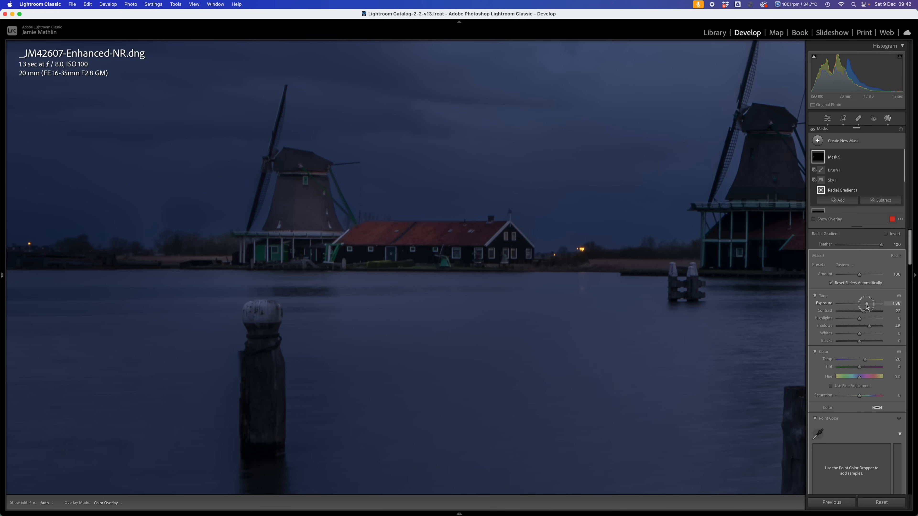
{"action": "scroll", "coordinate": [867, 306], "scroll_direction": "down", "scroll_amount": 10}
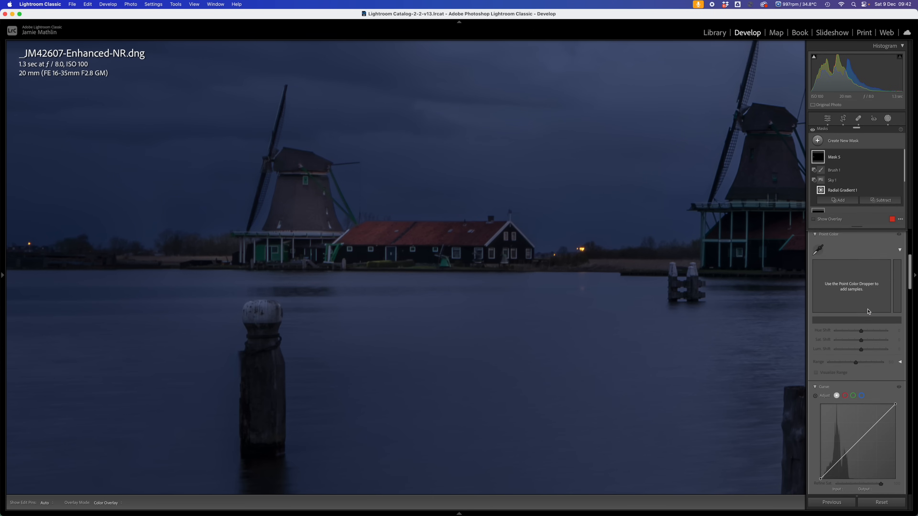
{"action": "scroll", "coordinate": [869, 312], "scroll_direction": "down", "scroll_amount": 5}
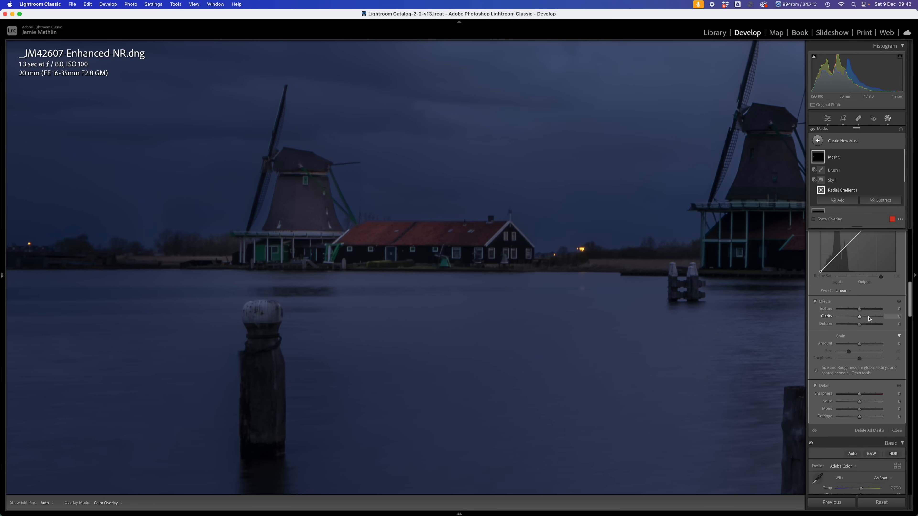
{"action": "left_click_drag", "start_coordinate": [869, 317], "coordinate": [866, 318]}
{"action": "scroll", "coordinate": [866, 318], "scroll_direction": "up", "scroll_amount": 10}
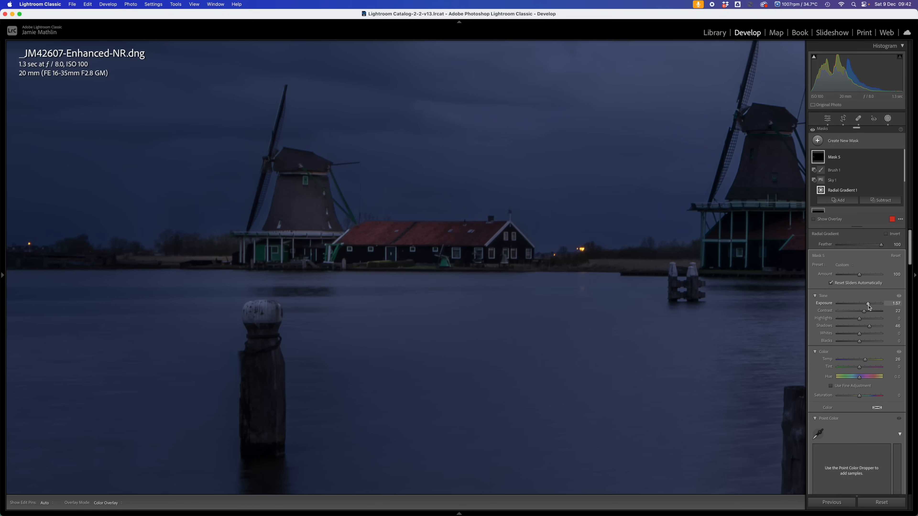
- Duplicate the far-left windmill's whole mask and centre the copy's radial gradient on the neighbouring windmill with the red-roofed shed
{"action": "mouse_move", "coordinate": [394, 238]}
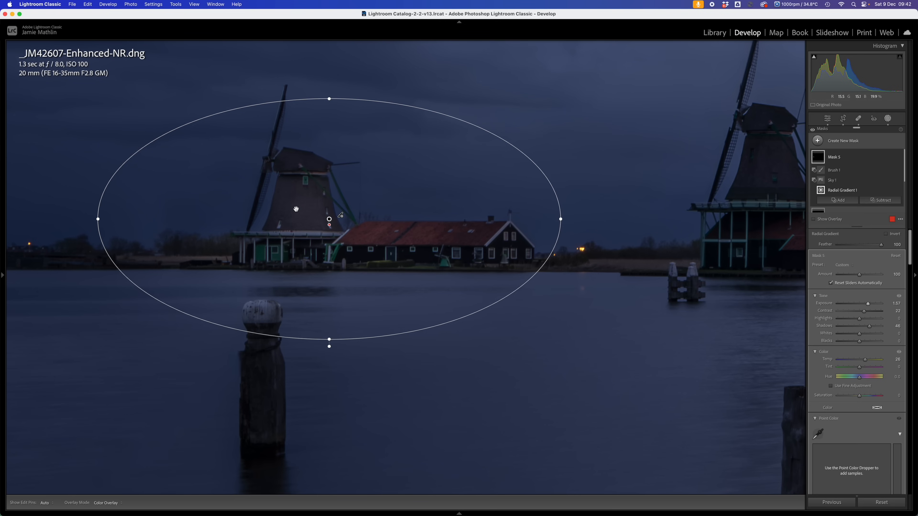
{"action": "right_click", "coordinate": [330, 220]}
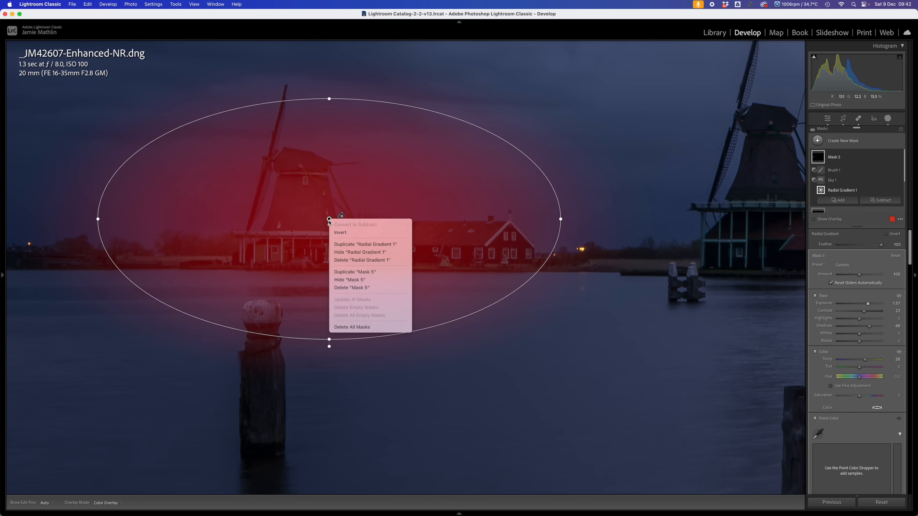
{"action": "left_click", "coordinate": [355, 271]}
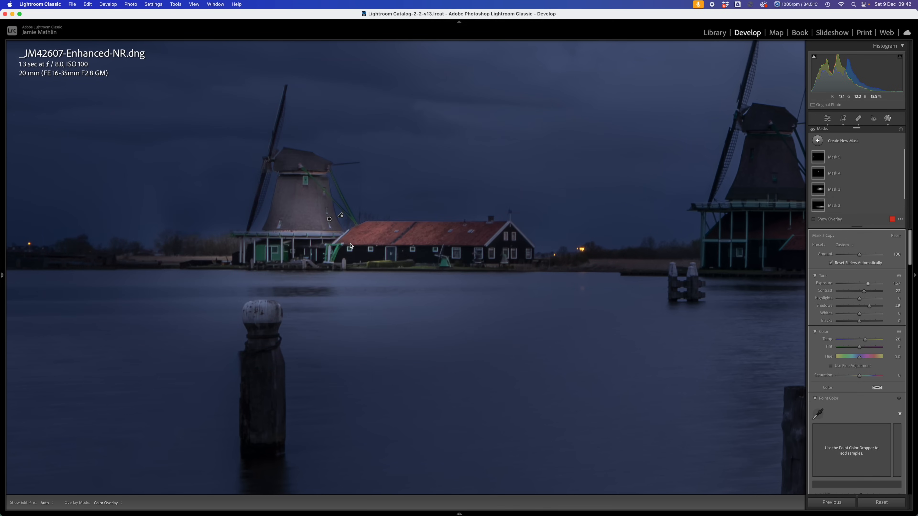
{"action": "mouse_move", "coordinate": [330, 221]}
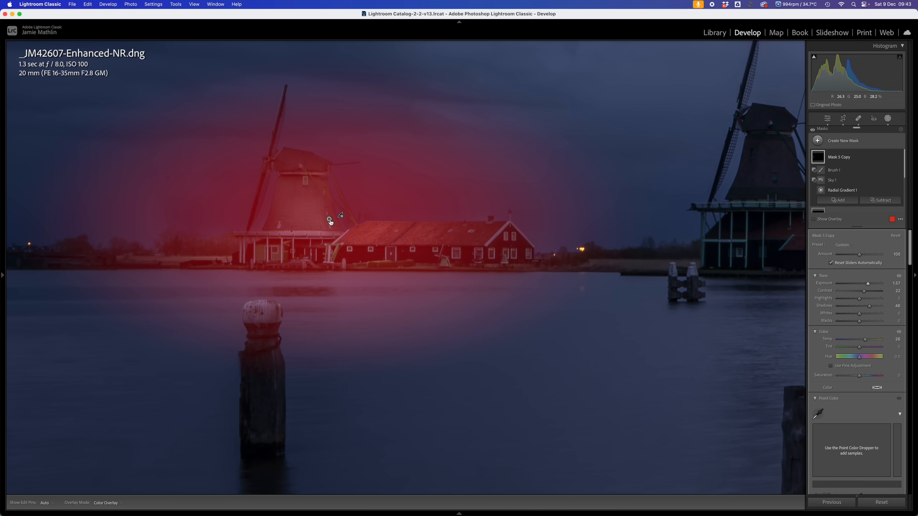
{"action": "left_click_drag", "start_coordinate": [329, 220], "coordinate": [727, 189]}
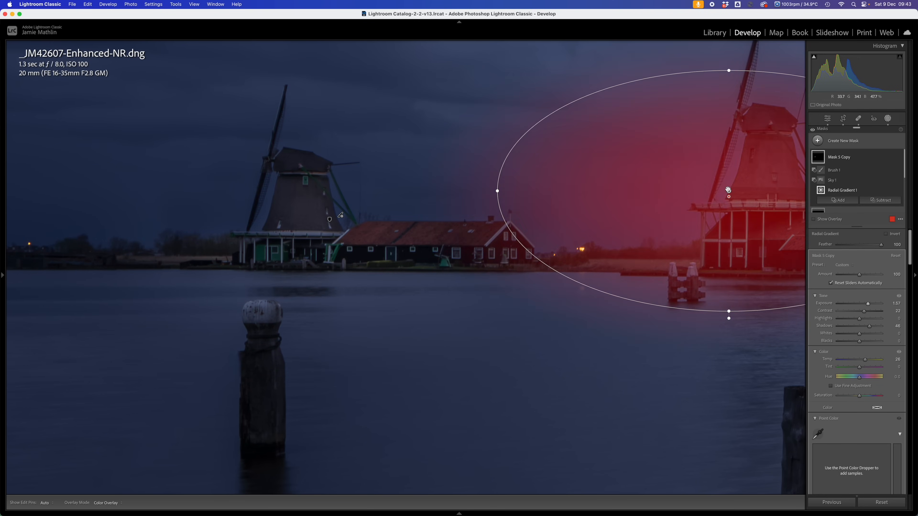
{"action": "left_click_drag", "start_coordinate": [662, 174], "coordinate": [165, 247]}
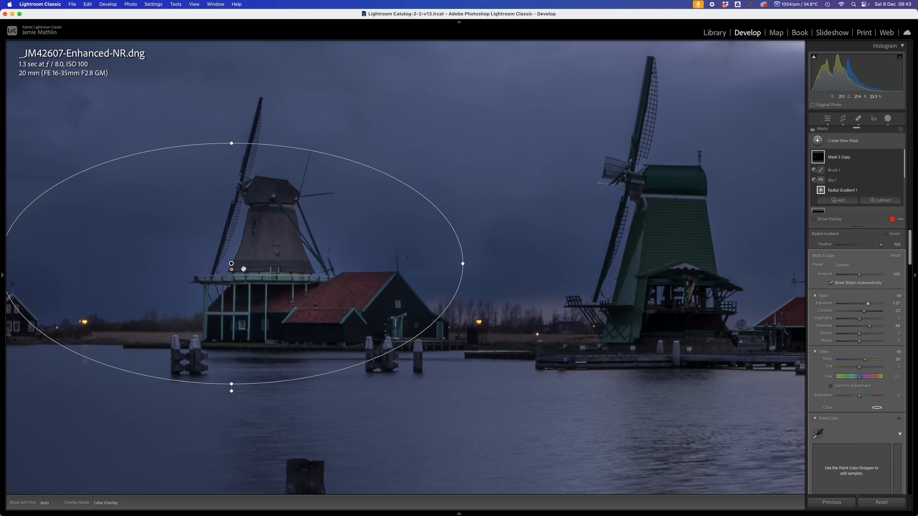
{"action": "left_click_drag", "start_coordinate": [244, 269], "coordinate": [268, 270]}
{"action": "mouse_move", "coordinate": [274, 271]}
{"action": "left_mouse_down"}
{"action": "mouse_move", "coordinate": [275, 255]}
{"action": "mouse_move", "coordinate": [280, 260]}
{"action": "left_mouse_up"}
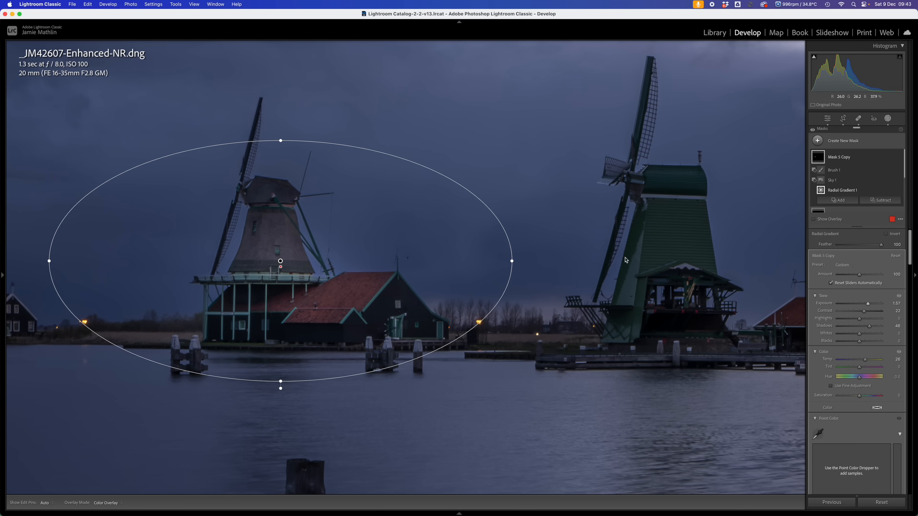
- Refine the copied mask's subtracting brush along the shoreline beside the windmill with the red-roofed shed, using Size 13 and Auto Mask
{"action": "left_click", "coordinate": [837, 170]}
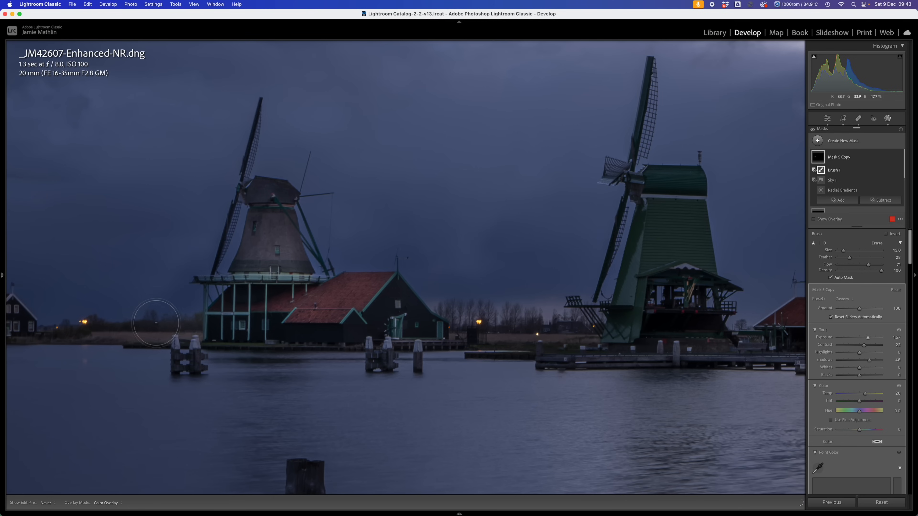
{"action": "key", "text": "h"}
- Duplicate the copied mask again and place the new copy's radial gradient over the distant green windmill
{"action": "left_click_drag", "start_coordinate": [591, 324], "coordinate": [375, 306]}
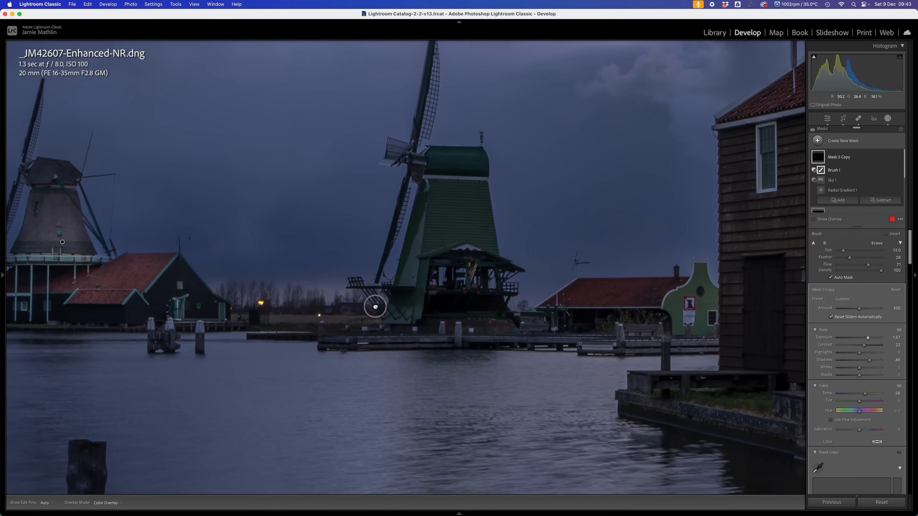
{"action": "left_click", "coordinate": [60, 242]}
{"action": "right_click", "coordinate": [61, 242]}
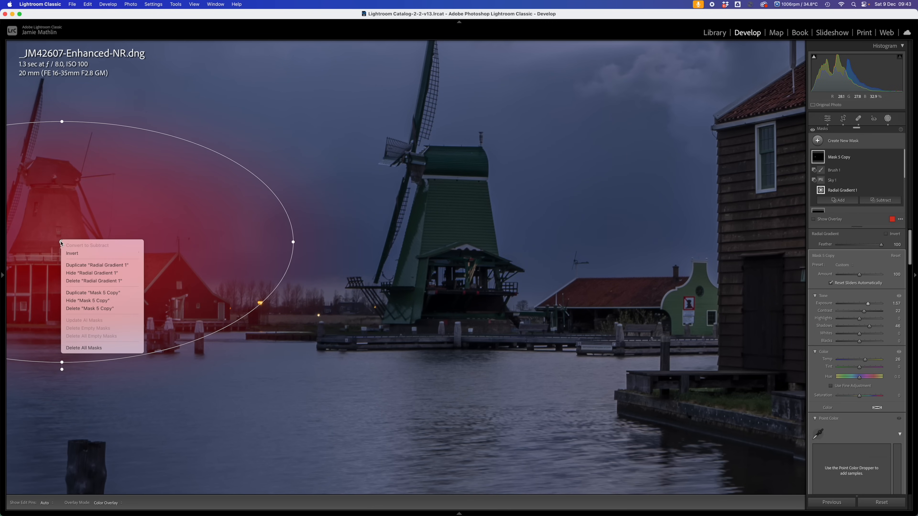
{"action": "left_click", "coordinate": [91, 291]}
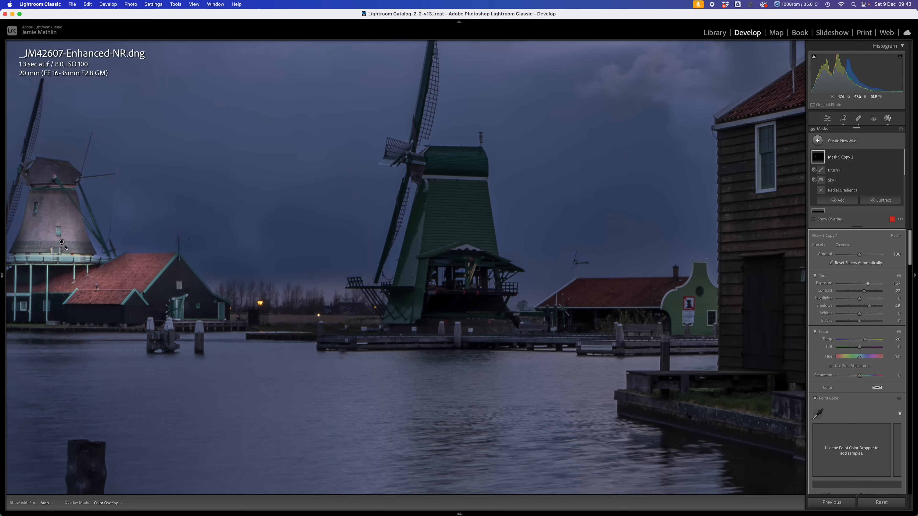
{"action": "left_click_drag", "start_coordinate": [62, 243], "coordinate": [220, 261]}
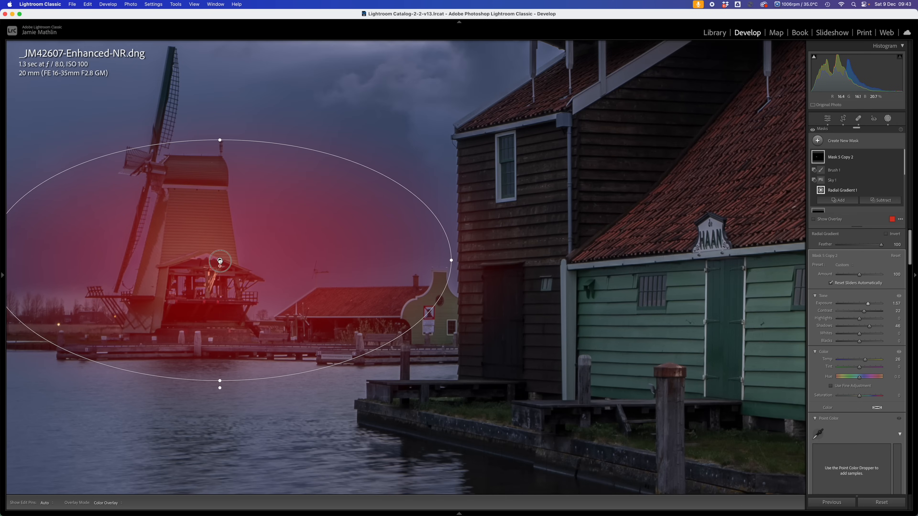
- Reshape the distant green windmill's radial gradient into a near-circle and centre it on the mill
{"action": "left_click_drag", "start_coordinate": [219, 143], "coordinate": [221, 120]}
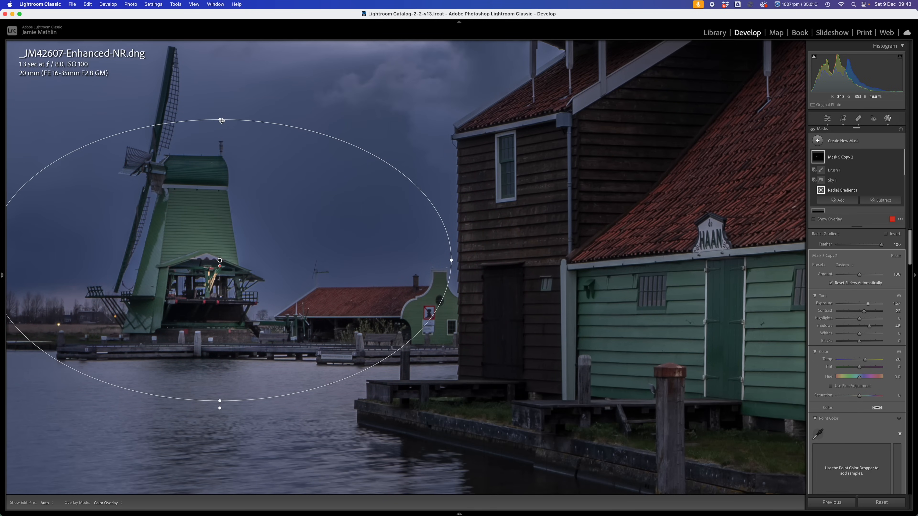
{"action": "left_click_drag", "start_coordinate": [156, 260], "coordinate": [186, 260]}
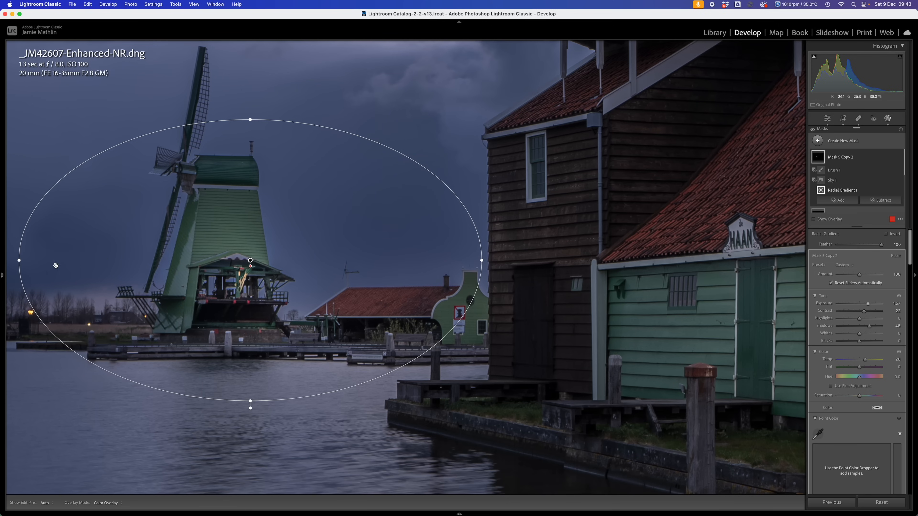
{"action": "left_click_drag", "start_coordinate": [21, 261], "coordinate": [113, 269]}
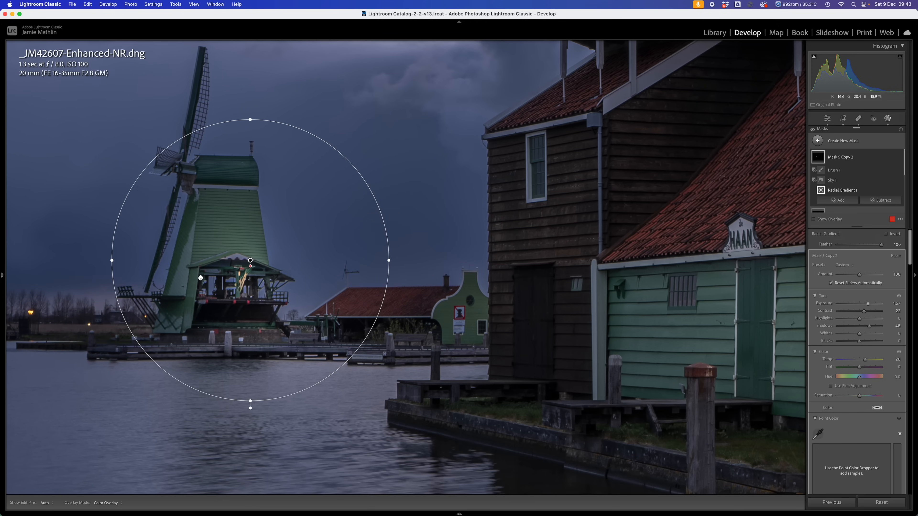
{"action": "left_click_drag", "start_coordinate": [251, 260], "coordinate": [227, 266]}
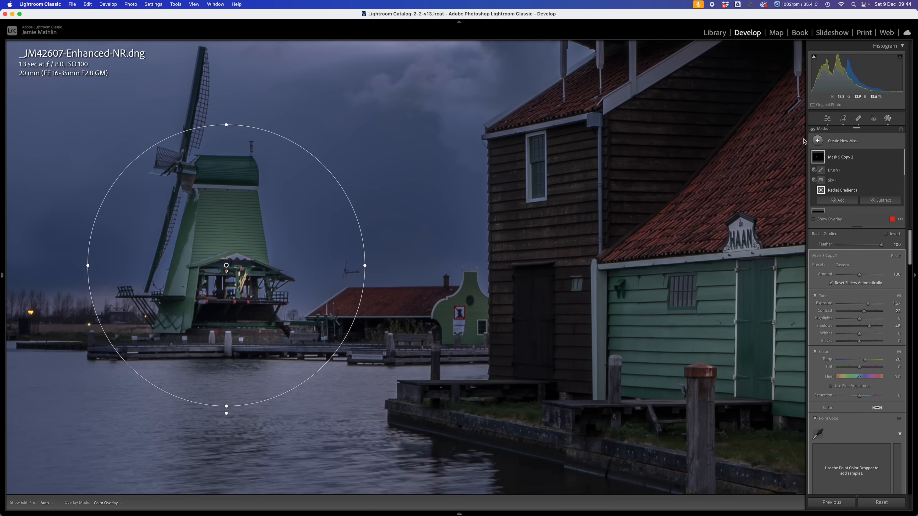
- Refine the subtracting brush around the distant green windmill and along its jetty, using Size 13 and Auto Mask
{"action": "left_click", "coordinate": [838, 170]}
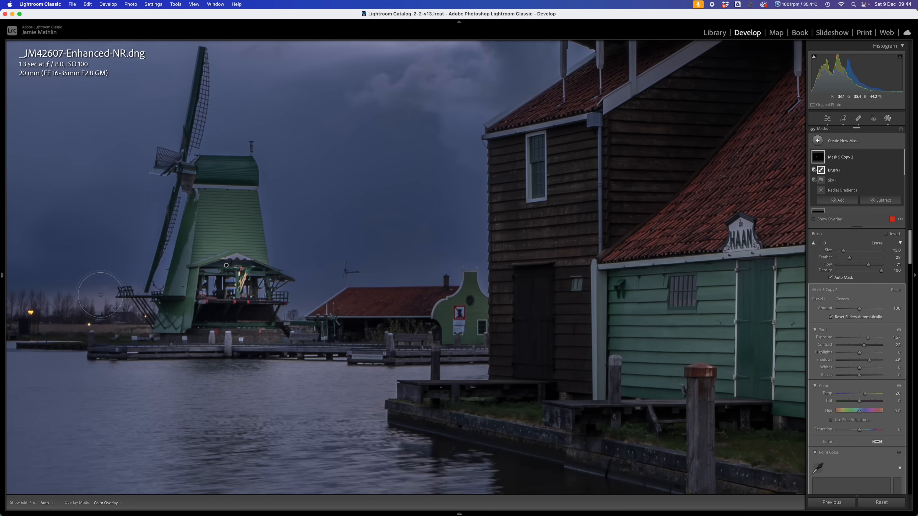
{"action": "left_click_drag", "start_coordinate": [150, 305], "coordinate": [95, 287]}
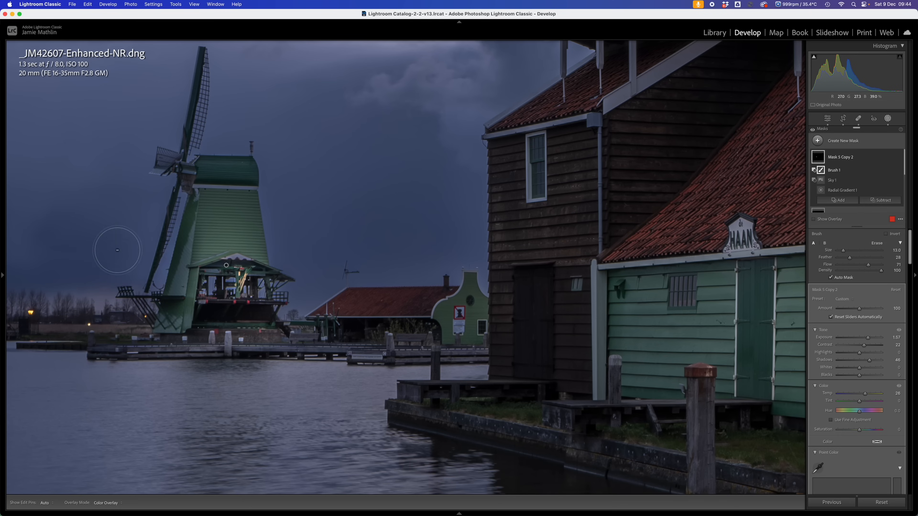
{"action": "mouse_move", "coordinate": [250, 350]}
{"action": "left_mouse_down"}
{"action": "mouse_move", "coordinate": [264, 334]}
{"action": "mouse_move", "coordinate": [175, 355]}
{"action": "mouse_move", "coordinate": [268, 347]}
{"action": "mouse_move", "coordinate": [156, 351]}
{"action": "mouse_move", "coordinate": [380, 342]}
{"action": "left_mouse_up"}
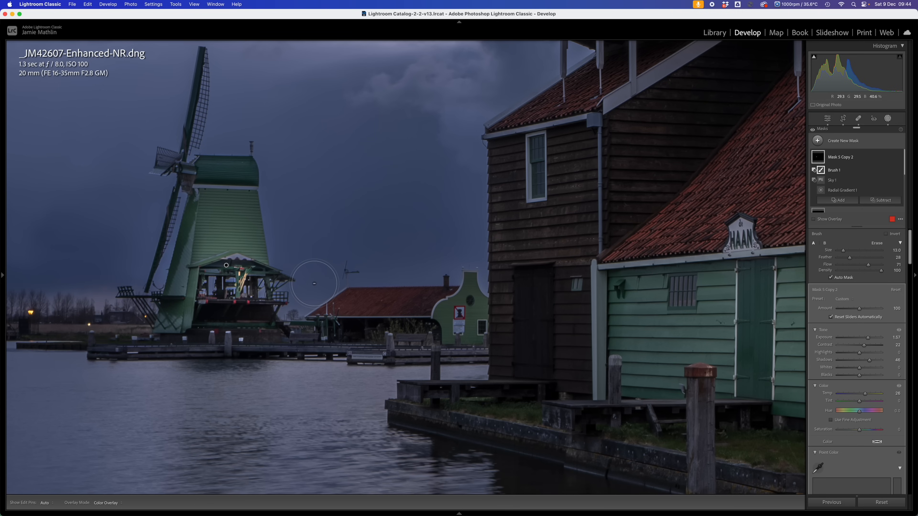
{"action": "mouse_move", "coordinate": [2, 278]}
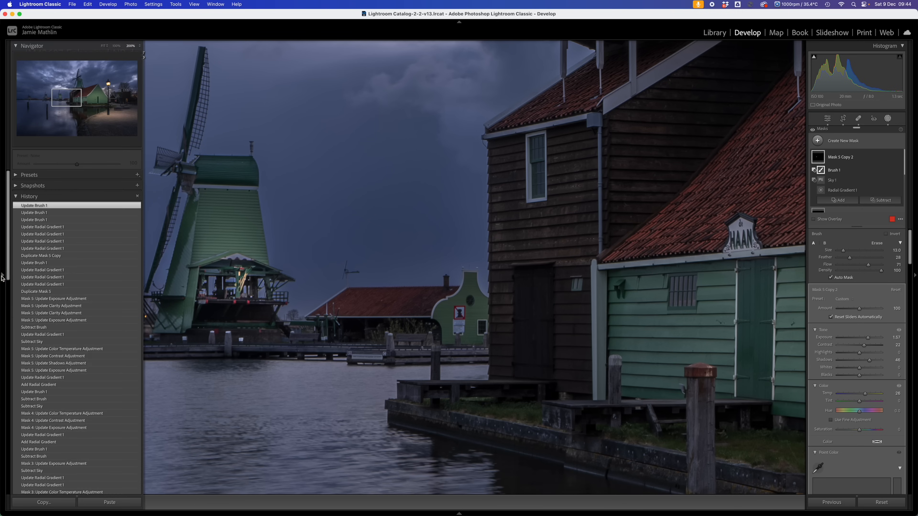
{"action": "left_click", "coordinate": [104, 47]}
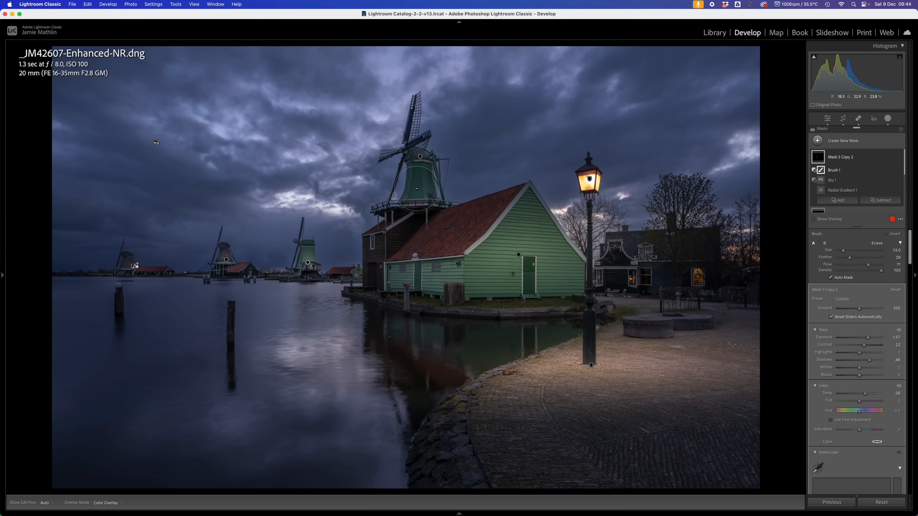
- Set Clarity to 20 on the radial mask lighting the cobbles at the foot of the street lamp
{"action": "left_click", "coordinate": [592, 367]}
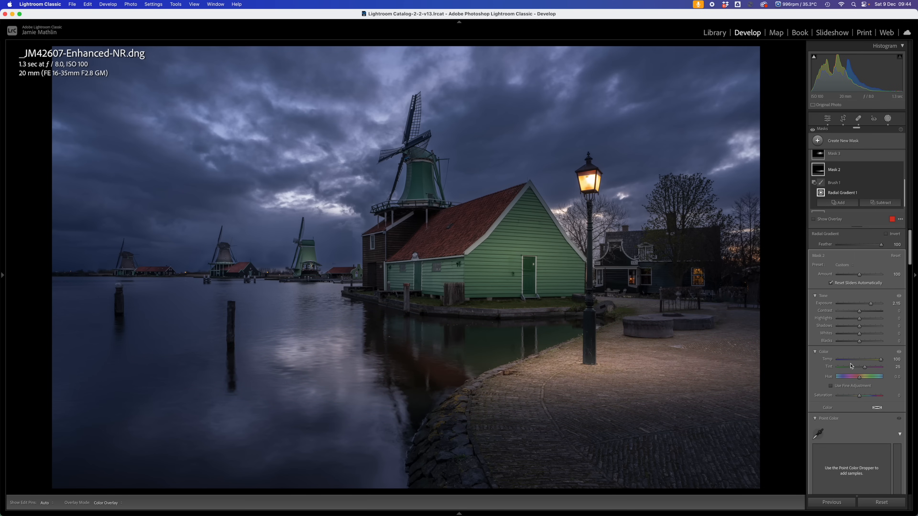
{"action": "scroll", "coordinate": [851, 366], "scroll_direction": "down", "scroll_amount": 3}
{"action": "scroll", "coordinate": [850, 366], "scroll_direction": "down", "scroll_amount": 10}
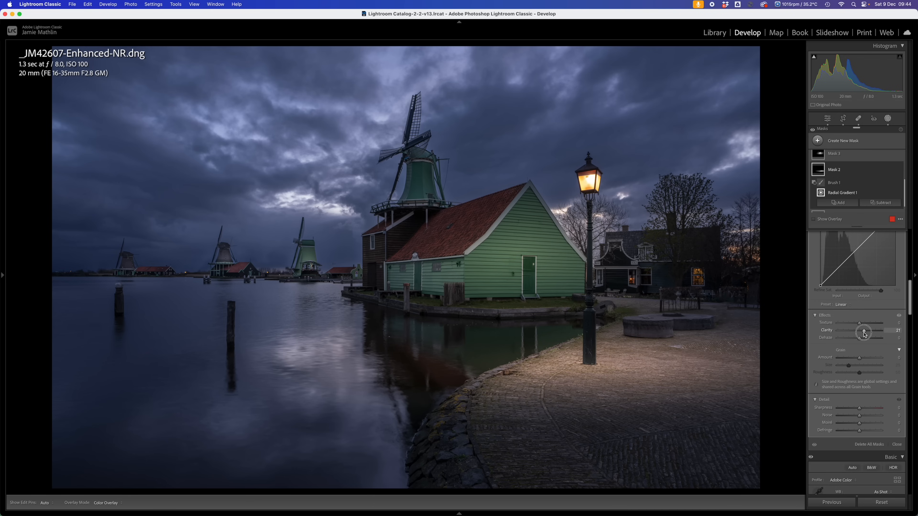
{"action": "left_click_drag", "start_coordinate": [864, 334], "coordinate": [864, 333]}
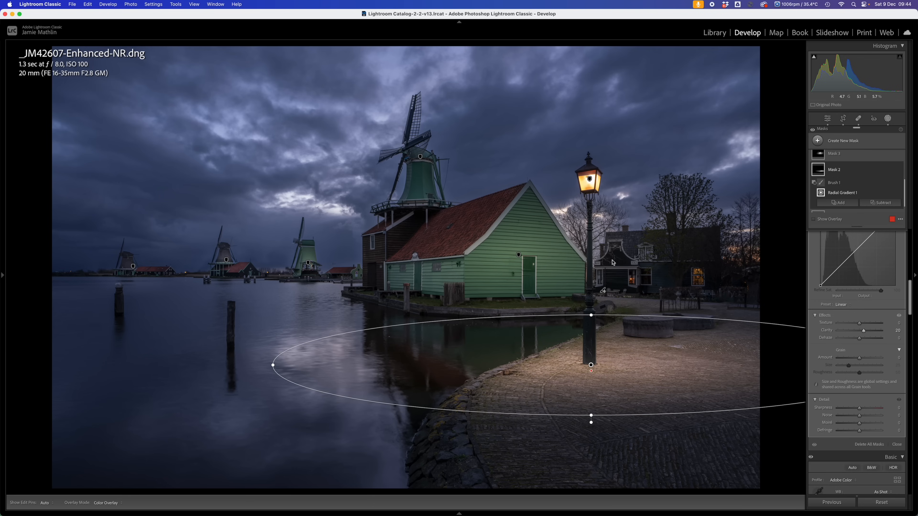
- Create a sky mask and add a brush component to it with Size 13 and Feather 100
{"action": "left_click", "coordinate": [844, 141]}
{"action": "left_click", "coordinate": [846, 164]}
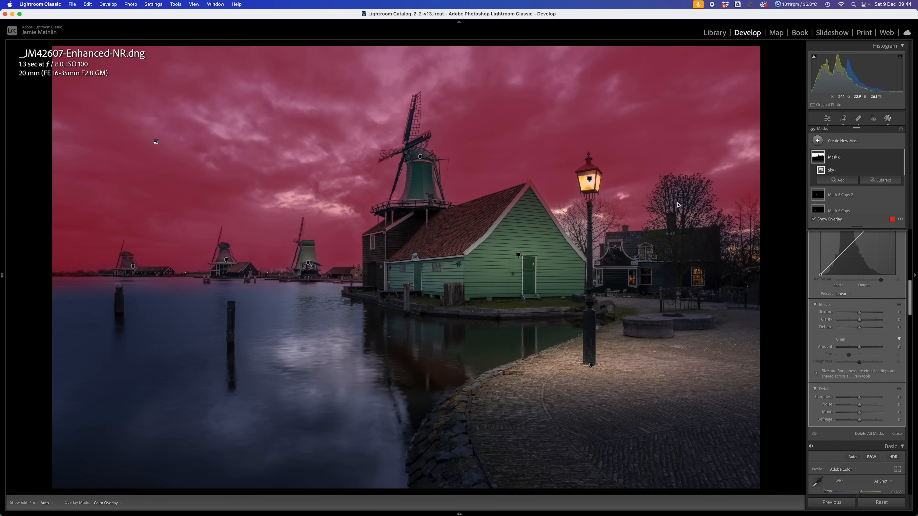
{"action": "left_click", "coordinate": [837, 179]}
{"action": "left_click", "coordinate": [818, 248]}
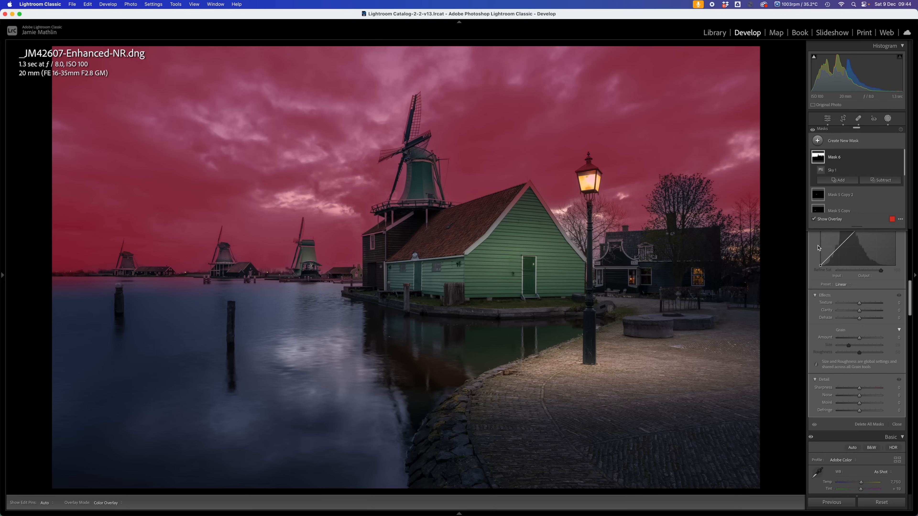
{"action": "scroll", "coordinate": [844, 324], "scroll_direction": "up", "scroll_amount": 15}
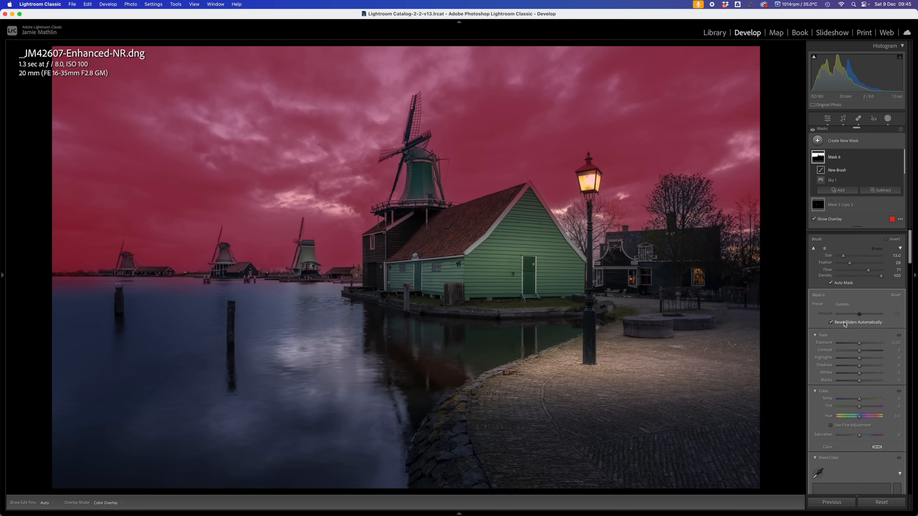
{"action": "left_click_drag", "start_coordinate": [850, 257], "coordinate": [902, 261]}
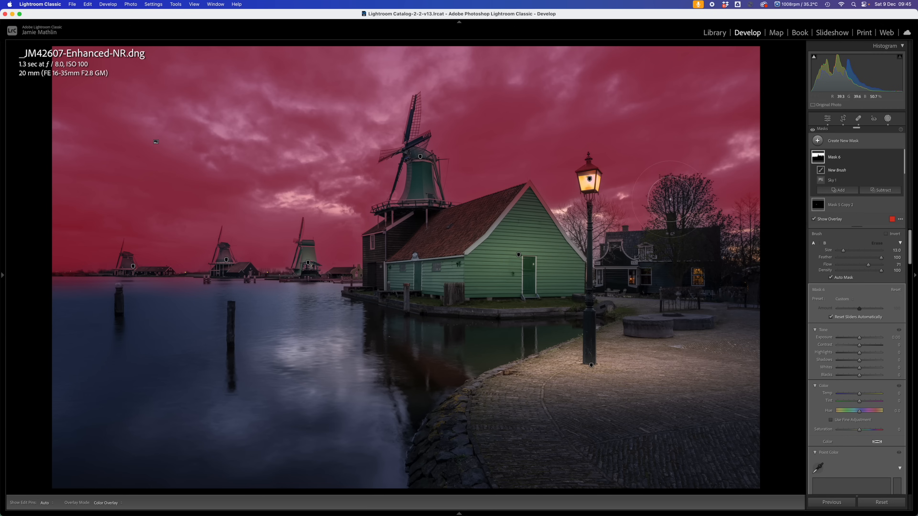
- Paint the bare trees beside the lamp and behind the dark house into the sky mask
{"action": "mouse_move", "coordinate": [688, 197]}
{"action": "left_mouse_down"}
{"action": "mouse_move", "coordinate": [726, 206]}
{"action": "mouse_move", "coordinate": [670, 193]}
{"action": "mouse_move", "coordinate": [626, 208]}
{"action": "mouse_move", "coordinate": [721, 207]}
{"action": "mouse_move", "coordinate": [711, 200]}
{"action": "mouse_move", "coordinate": [732, 219]}
{"action": "mouse_move", "coordinate": [737, 242]}
{"action": "mouse_move", "coordinate": [760, 244]}
{"action": "left_mouse_up"}
{"action": "key", "text": "h"}
{"action": "key", "text": "h"}
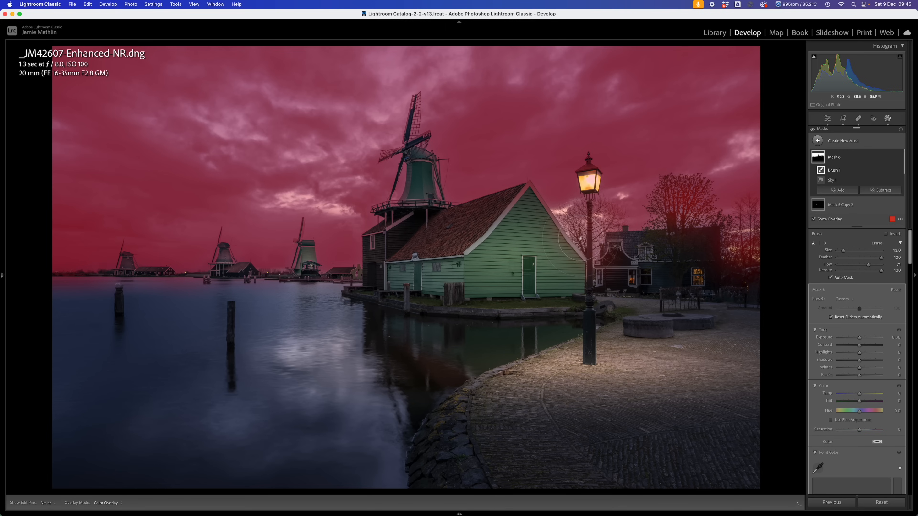
{"action": "left_click_drag", "start_coordinate": [580, 238], "coordinate": [573, 211]}
{"action": "key", "text": "o"}
- Raise the sky mask's Contrast to about 55 and its Clarity to 51
{"action": "left_click_drag", "start_coordinate": [872, 346], "coordinate": [883, 348]}
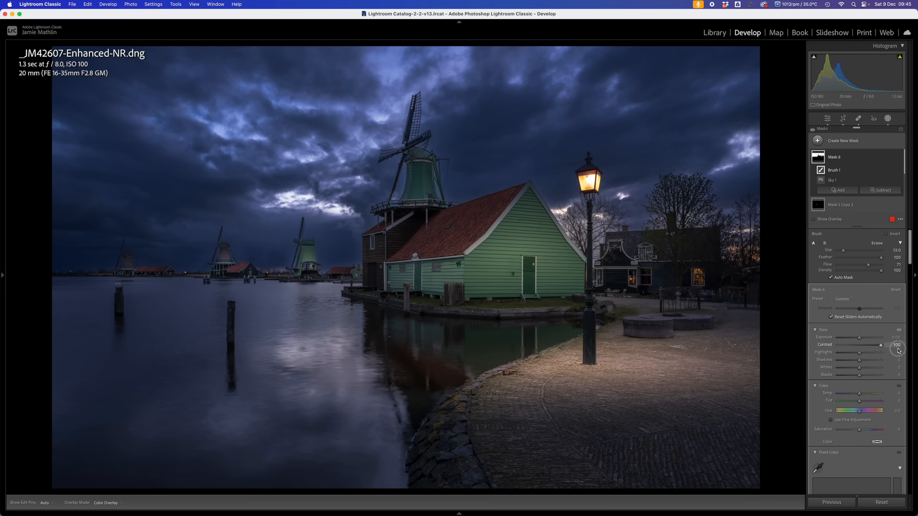
{"action": "left_click_drag", "start_coordinate": [879, 350], "coordinate": [872, 349]}
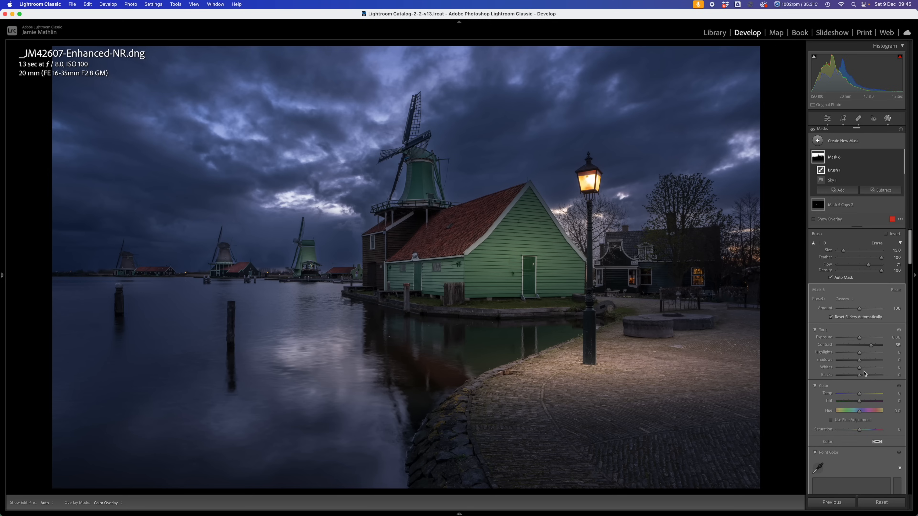
{"action": "scroll", "coordinate": [864, 374], "scroll_direction": "down", "scroll_amount": 10}
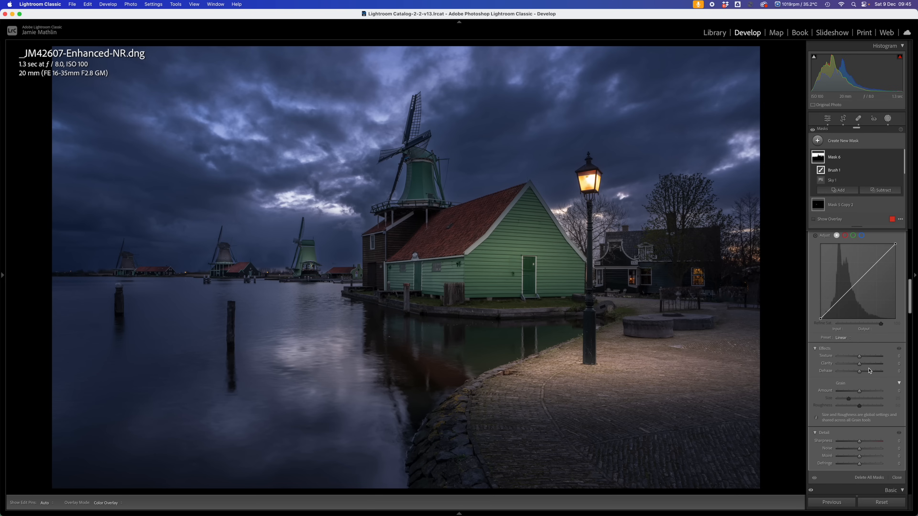
{"action": "left_click", "coordinate": [870, 366]}
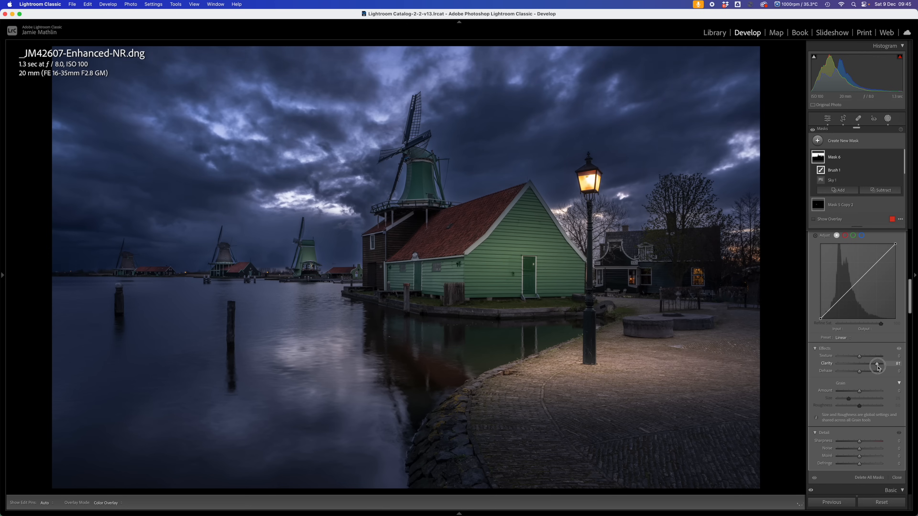
{"action": "left_click_drag", "start_coordinate": [879, 367], "coordinate": [870, 367]}
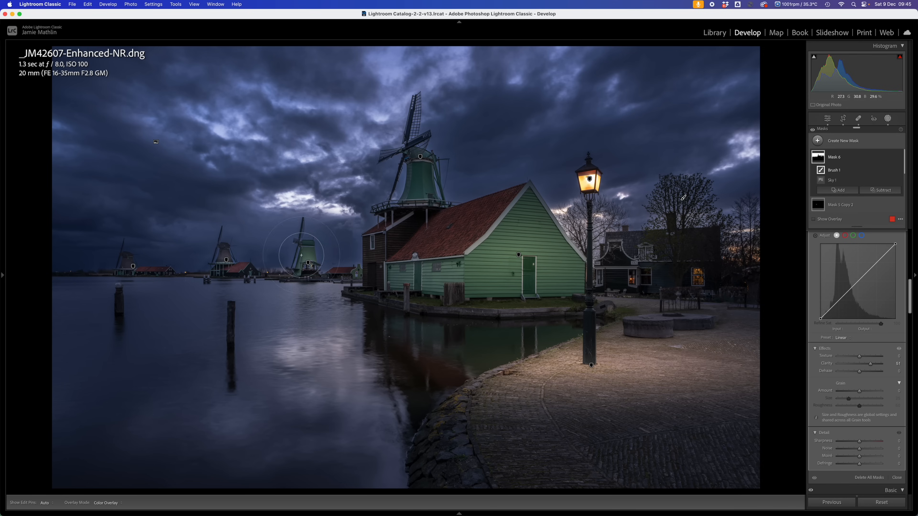
- Refine the subtracting brush on the mask of the windmill with the red-roofed shed, using a smaller brush
{"action": "mouse_move", "coordinate": [226, 259]}
{"action": "left_click", "coordinate": [226, 261]}
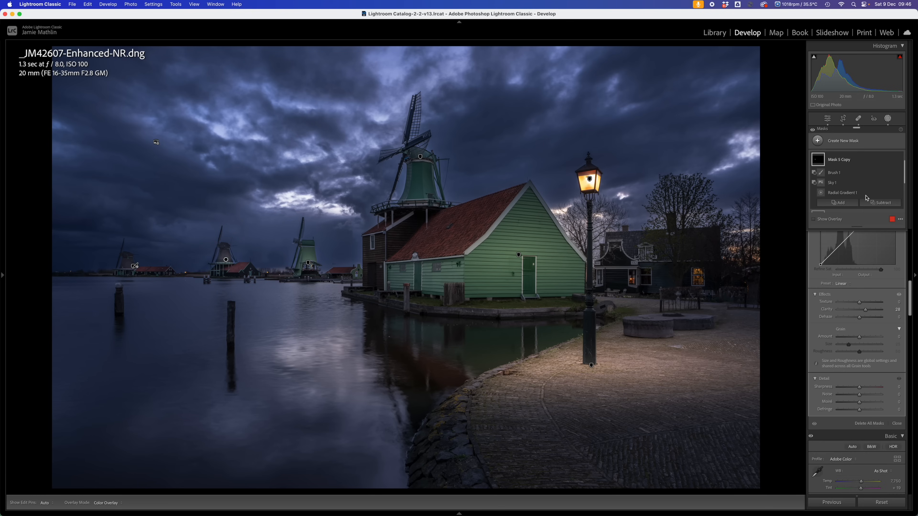
{"action": "left_click", "coordinate": [831, 173]}
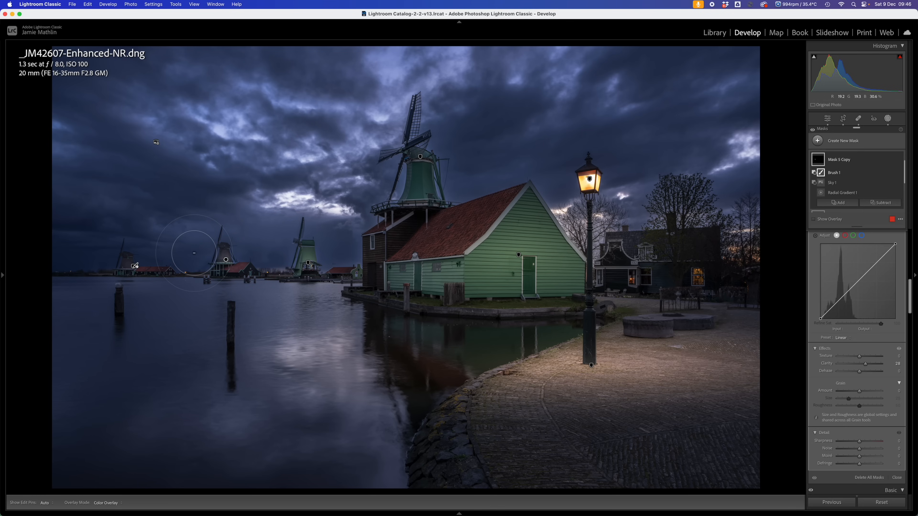
{"action": "scroll", "coordinate": [194, 253], "scroll_direction": "down", "scroll_amount": 5}
{"action": "key", "text": "h"}
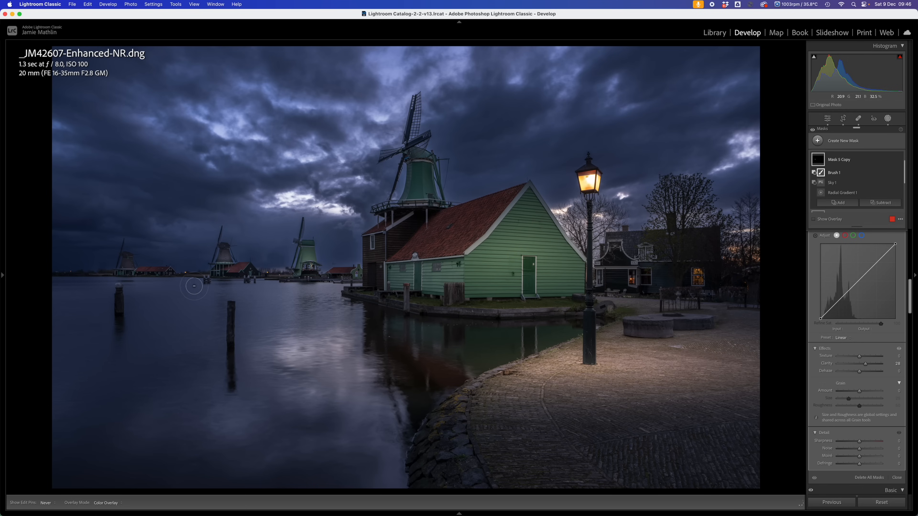
{"action": "key", "text": "h"}
{"action": "mouse_move", "coordinate": [816, 162]}
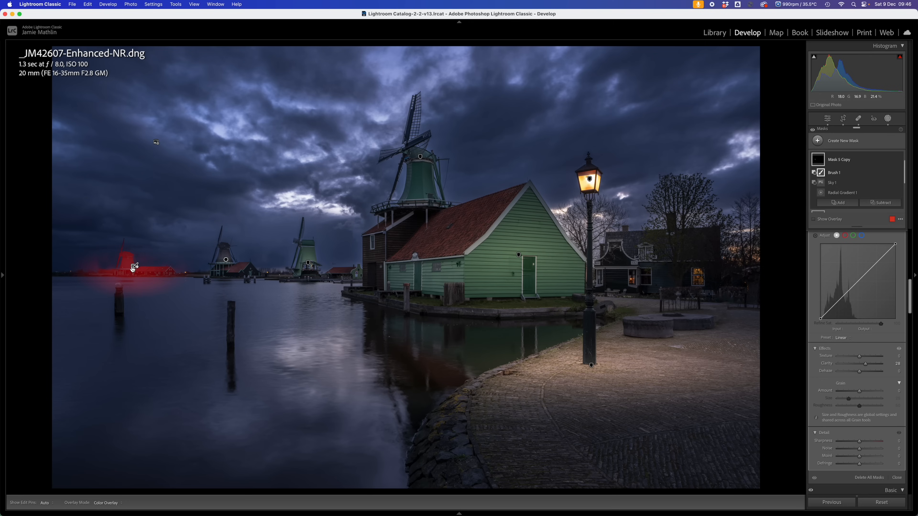
- Brush the water edge and the sky around the far-left windmill out of its mask
{"action": "left_click", "coordinate": [134, 267]}
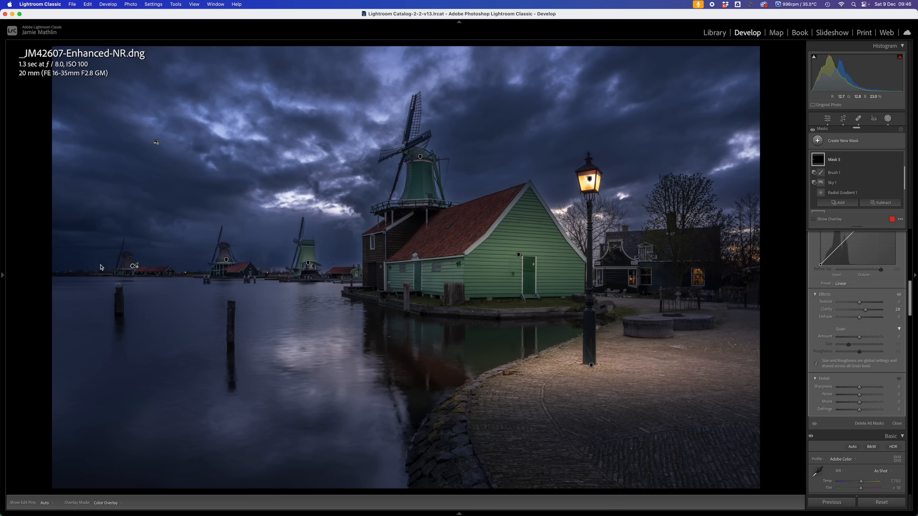
{"action": "left_click", "coordinate": [134, 266]}
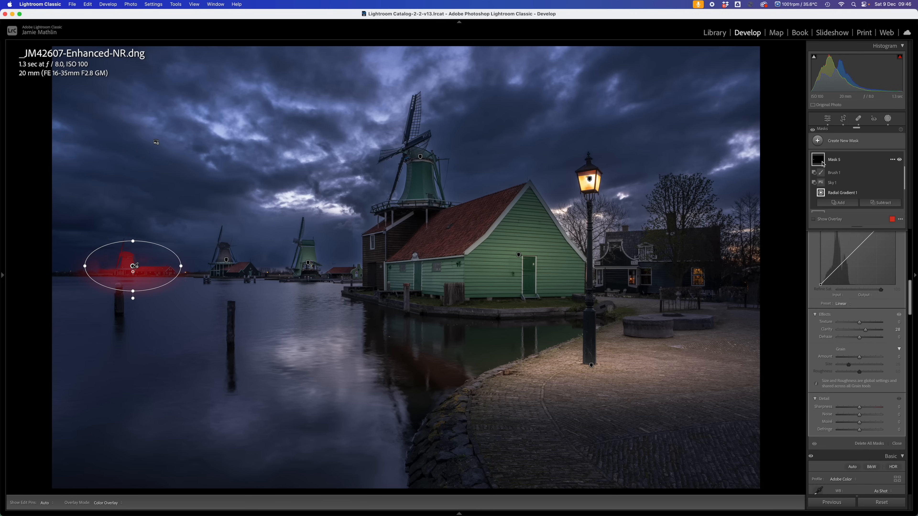
{"action": "left_click", "coordinate": [822, 170]}
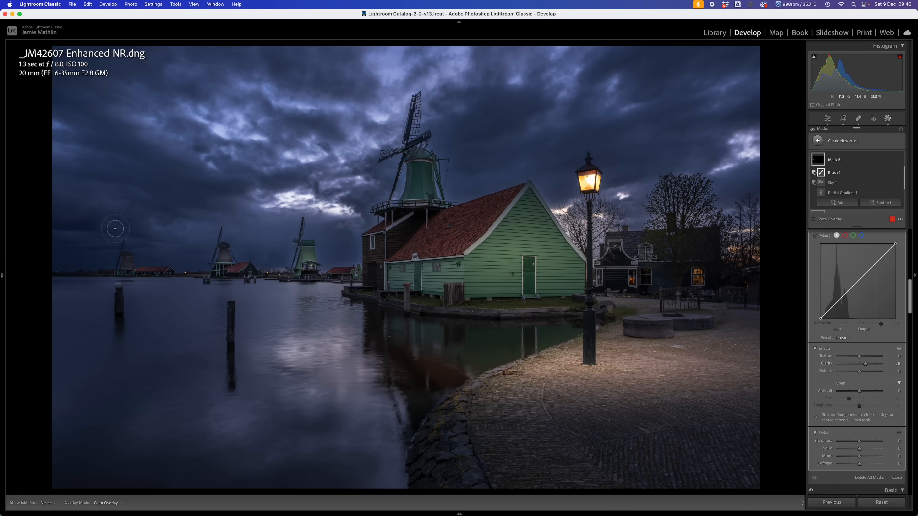
{"action": "mouse_move", "coordinate": [177, 280]}
{"action": "left_mouse_down"}
{"action": "mouse_move", "coordinate": [91, 283]}
{"action": "mouse_move", "coordinate": [68, 270]}
{"action": "left_mouse_up"}
{"action": "mouse_move", "coordinate": [821, 164]}
{"action": "mouse_move", "coordinate": [143, 256]}
{"action": "left_mouse_down"}
{"action": "mouse_move", "coordinate": [132, 234]}
{"action": "mouse_move", "coordinate": [110, 257]}
{"action": "left_mouse_up"}
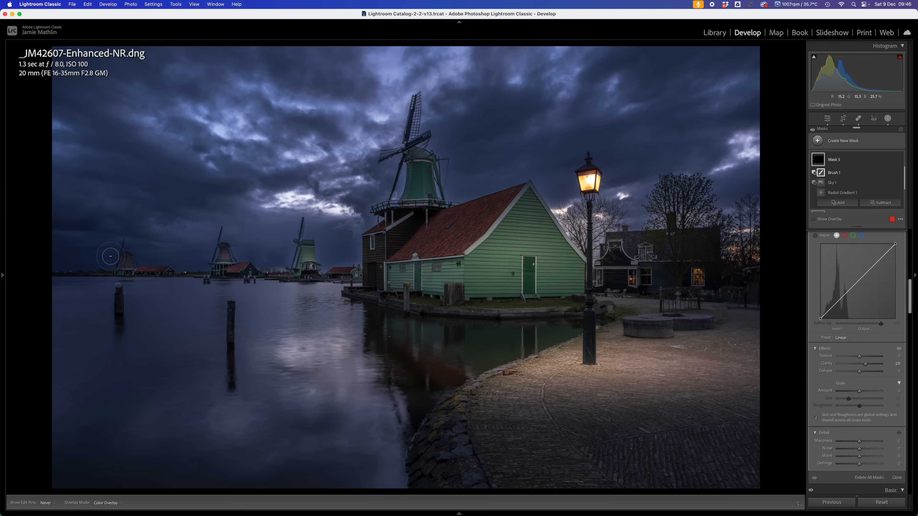
- Brush the waterline and surroundings beside the distant green windmill out of its mask
{"action": "left_click", "coordinate": [309, 266]}
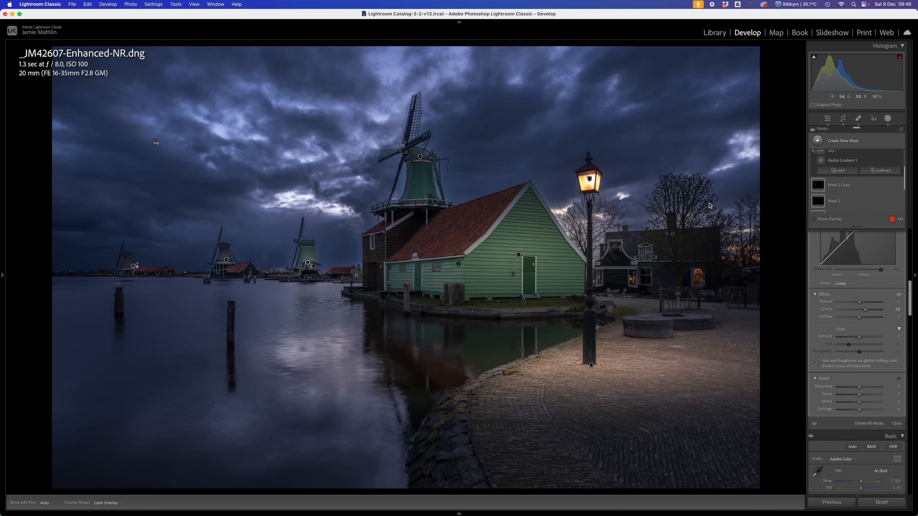
{"action": "mouse_move", "coordinate": [824, 183]}
{"action": "mouse_move", "coordinate": [821, 203]}
{"action": "scroll", "coordinate": [821, 184], "scroll_direction": "up", "scroll_amount": 3}
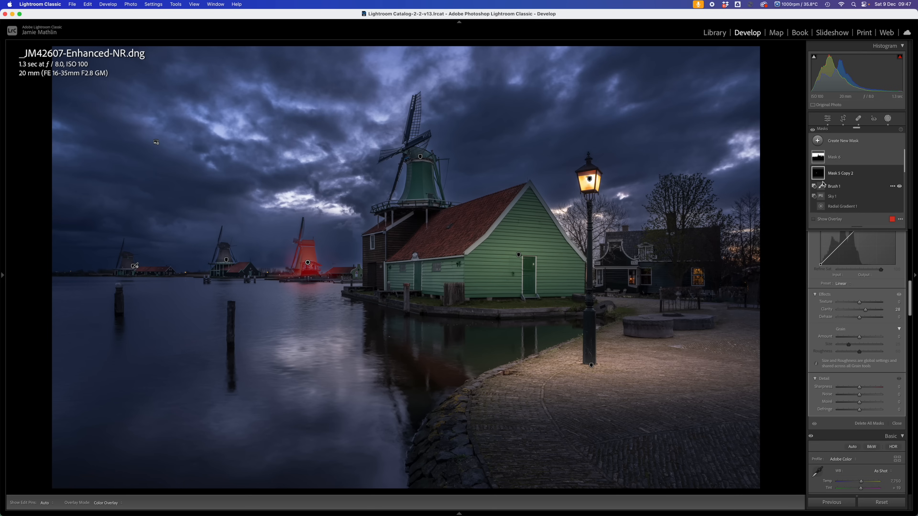
{"action": "left_click", "coordinate": [828, 185]}
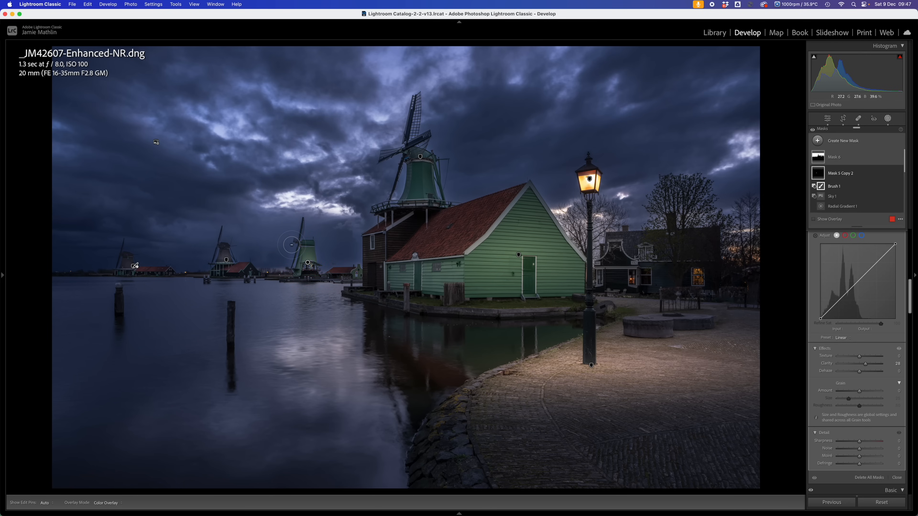
{"action": "key", "text": "h"}
{"action": "left_click_drag", "start_coordinate": [324, 272], "coordinate": [344, 282]}
{"action": "key", "text": "h"}
{"action": "mouse_move", "coordinate": [340, 277]}
{"action": "left_mouse_down"}
{"action": "mouse_move", "coordinate": [362, 269]}
{"action": "mouse_move", "coordinate": [356, 239]}
{"action": "mouse_move", "coordinate": [347, 269]}
{"action": "left_mouse_up"}
- Create a radial gradient mask over the bright cloud break above the distant green windmill, tilted and fitted to the clouds
{"action": "left_click", "coordinate": [837, 142]}
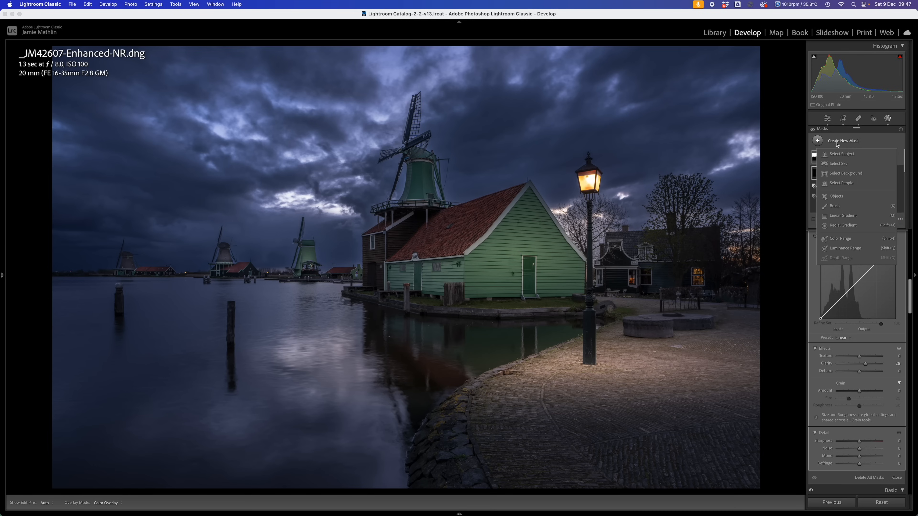
{"action": "left_click", "coordinate": [838, 225]}
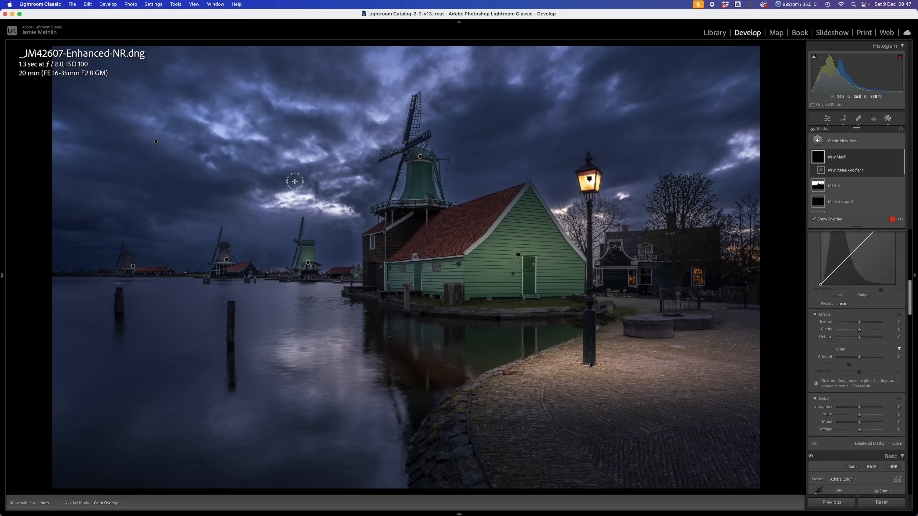
{"action": "left_click_drag", "start_coordinate": [295, 182], "coordinate": [386, 217]}
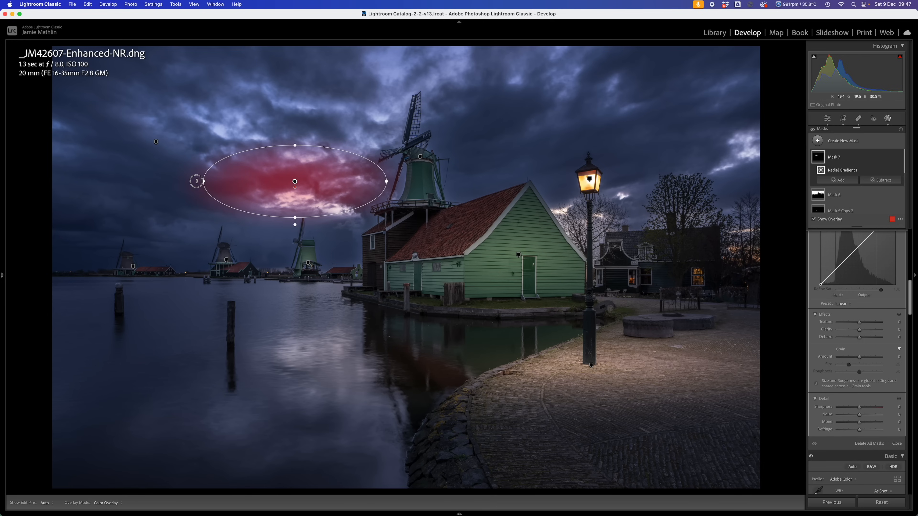
{"action": "left_click_drag", "start_coordinate": [196, 181], "coordinate": [198, 157]}
{"action": "left_click_drag", "start_coordinate": [295, 182], "coordinate": [308, 197]}
{"action": "left_click_drag", "start_coordinate": [214, 173], "coordinate": [230, 178]}
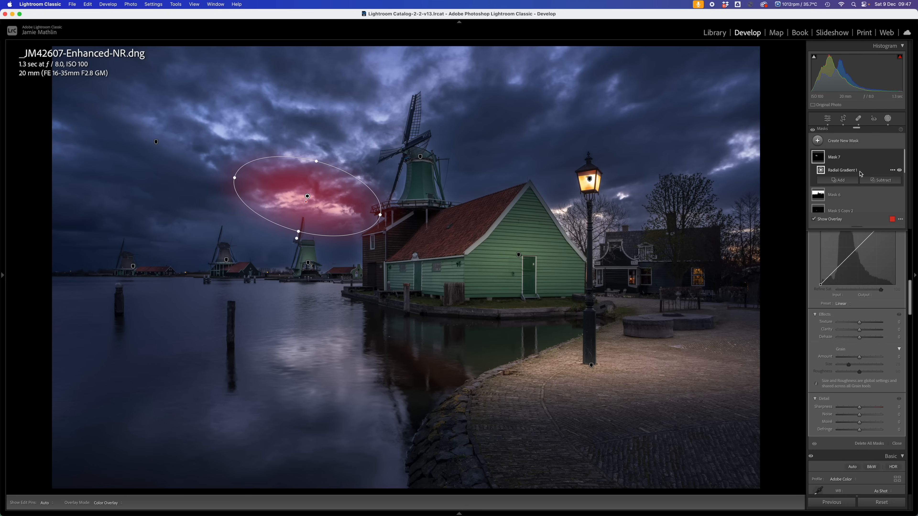
- Intersect the radial gradient over the cloud break above the distant green windmill with a sky selection
{"action": "left_click", "coordinate": [892, 171]}
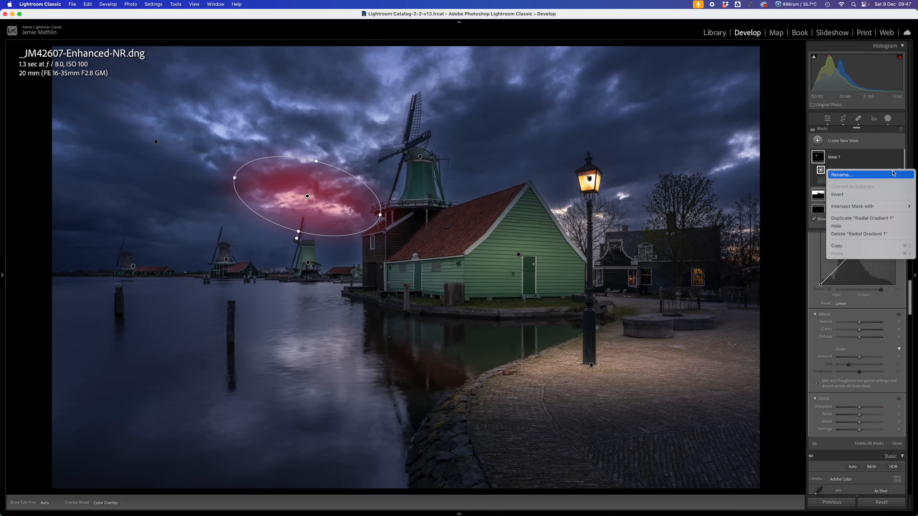
{"action": "mouse_move", "coordinate": [871, 206]}
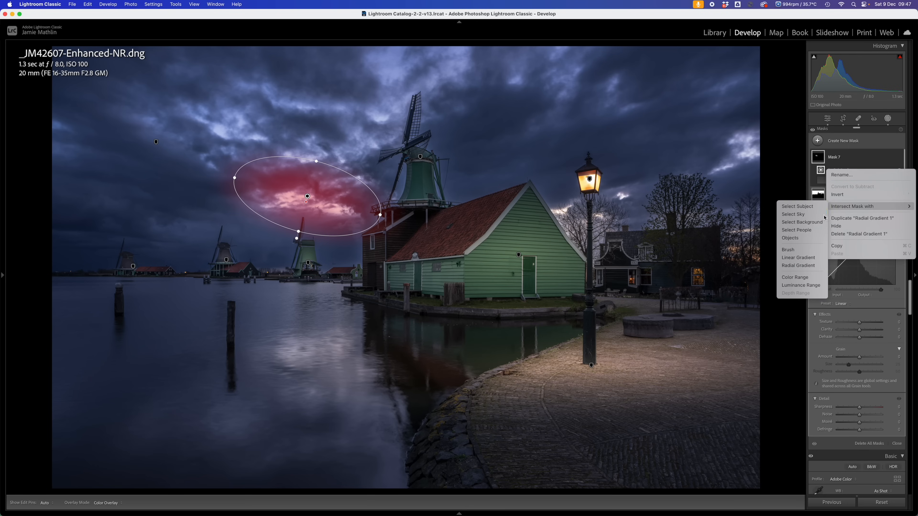
{"action": "left_click", "coordinate": [794, 214]}
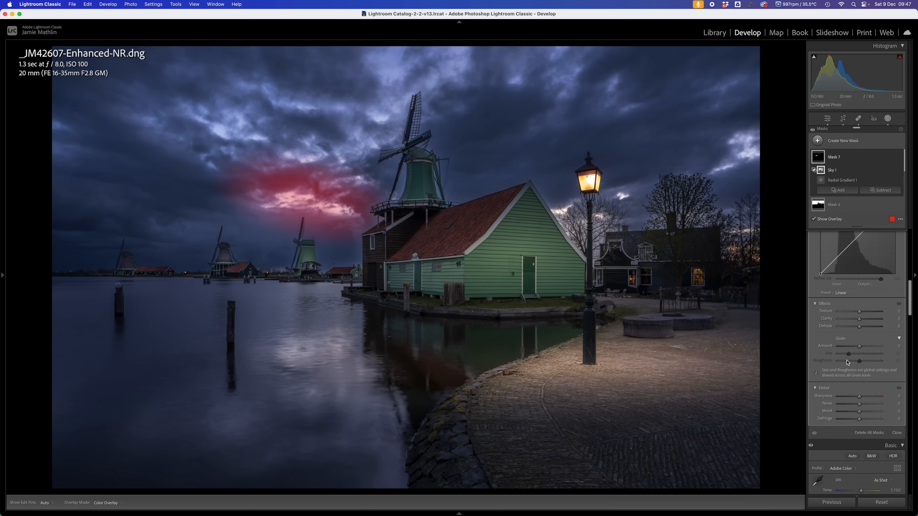
- Set the cloud-break mask's exposure to 0.81, contrast to 28, clarity to 34 and highlights to -100, with the mask overlay hidden
{"action": "scroll", "coordinate": [847, 362], "scroll_direction": "up", "scroll_amount": 10}
{"action": "scroll", "coordinate": [848, 362], "scroll_direction": "up", "scroll_amount": 1}
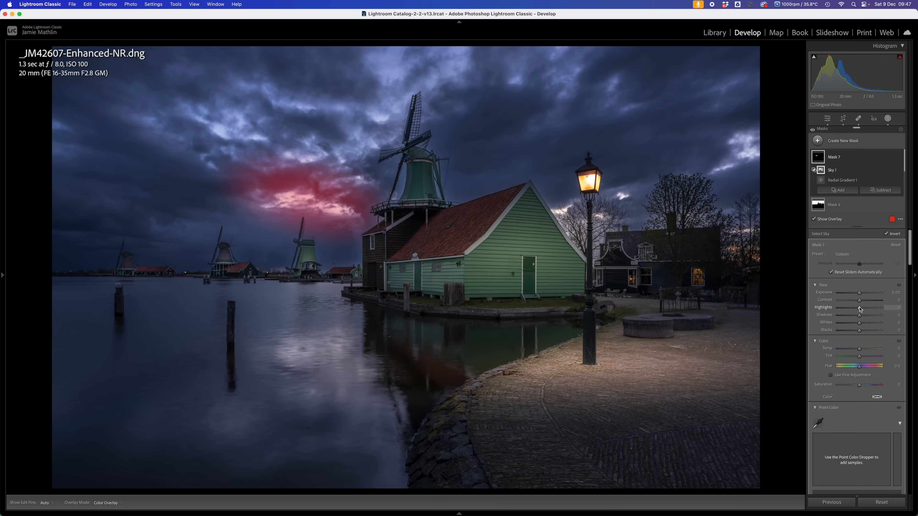
{"action": "key", "text": "o"}
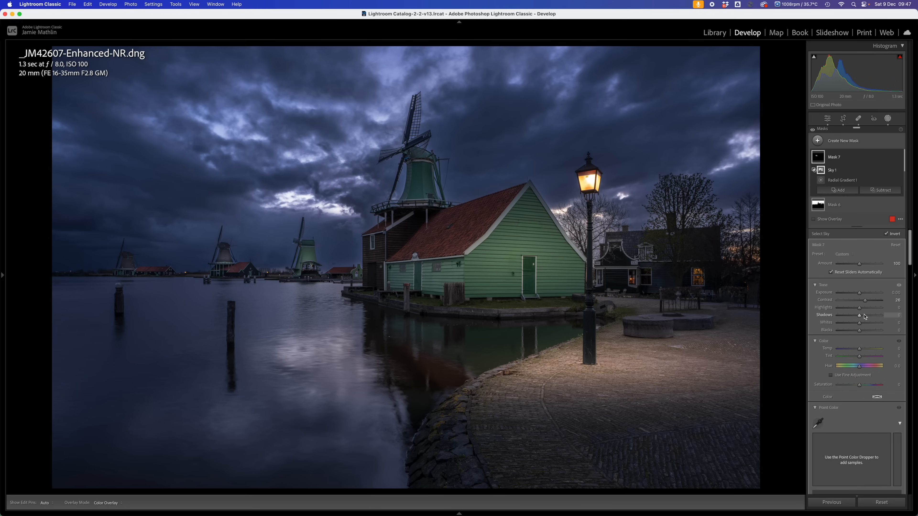
{"action": "left_click_drag", "start_coordinate": [860, 293], "coordinate": [863, 293]}
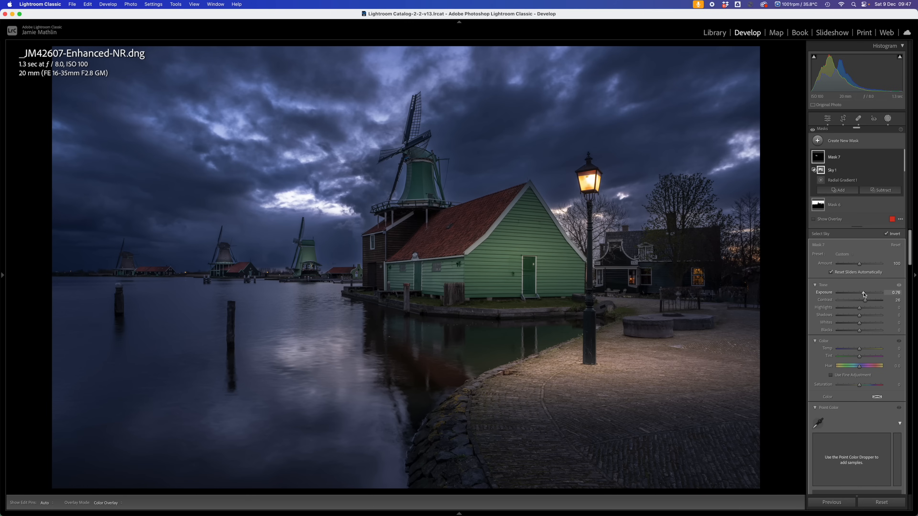
{"action": "scroll", "coordinate": [863, 295], "scroll_direction": "down", "scroll_amount": 10}
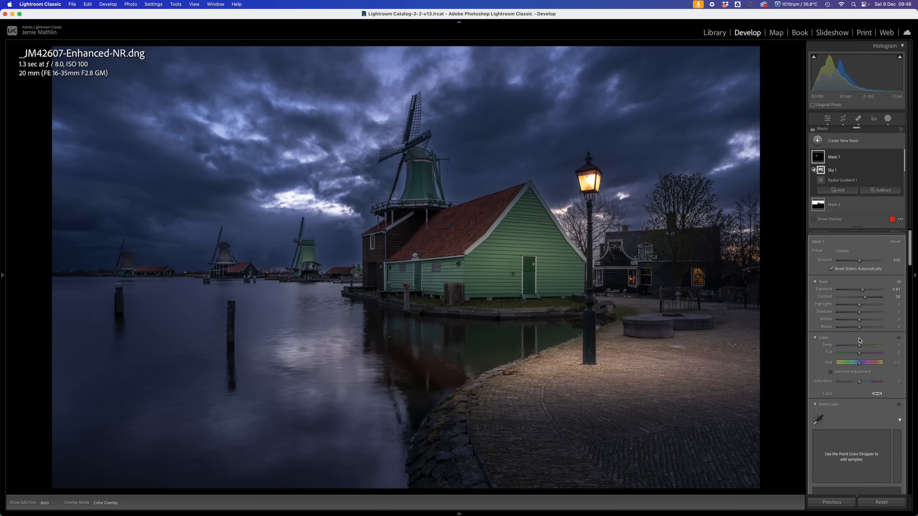
{"action": "scroll", "coordinate": [858, 338], "scroll_direction": "down", "scroll_amount": 1}
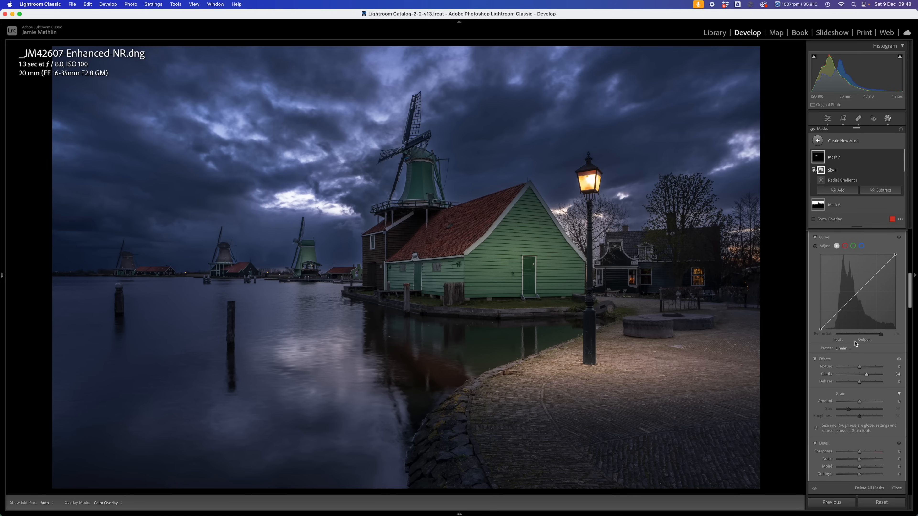
{"action": "scroll", "coordinate": [856, 343], "scroll_direction": "up", "scroll_amount": 10}
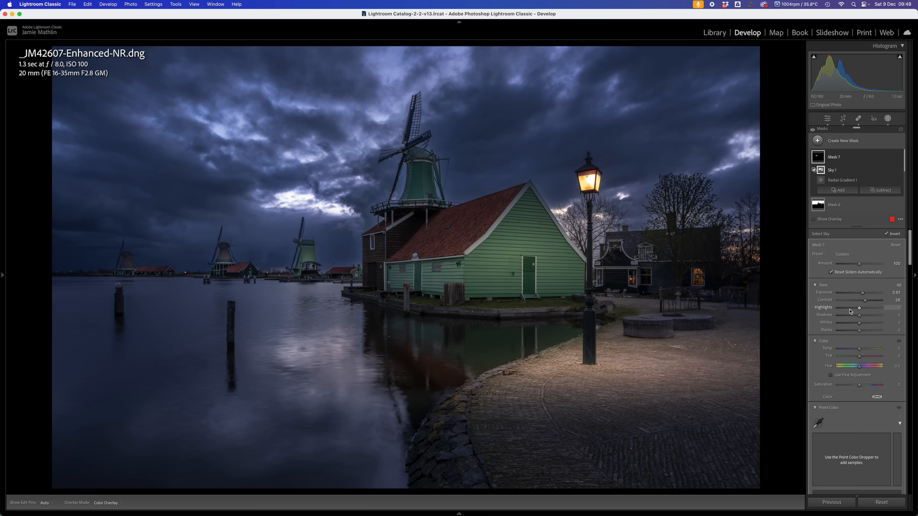
{"action": "left_click_drag", "start_coordinate": [850, 311], "coordinate": [839, 311]}
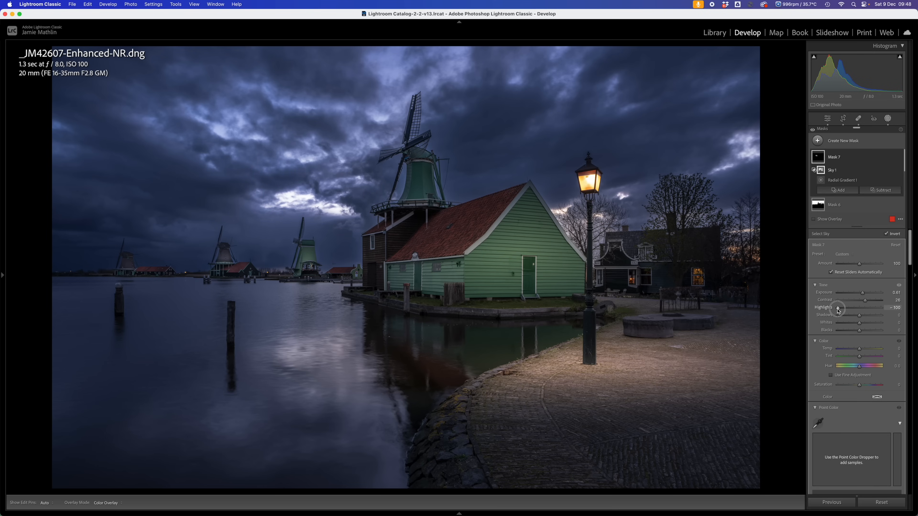
- Duplicate the cloud-break mask, move the copy over the bright clouds in the upper-left sky, and widen its ellipse to fit
{"action": "left_click", "coordinate": [308, 196]}
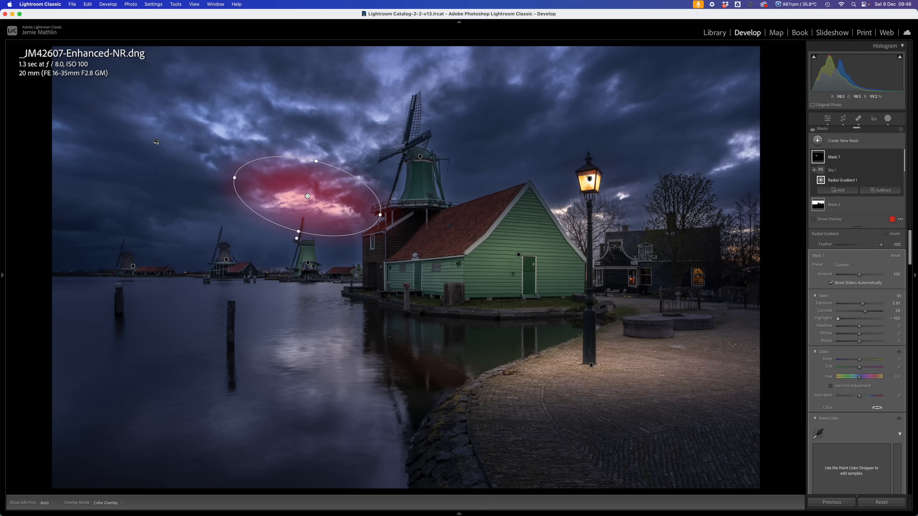
{"action": "right_click", "coordinate": [307, 197]}
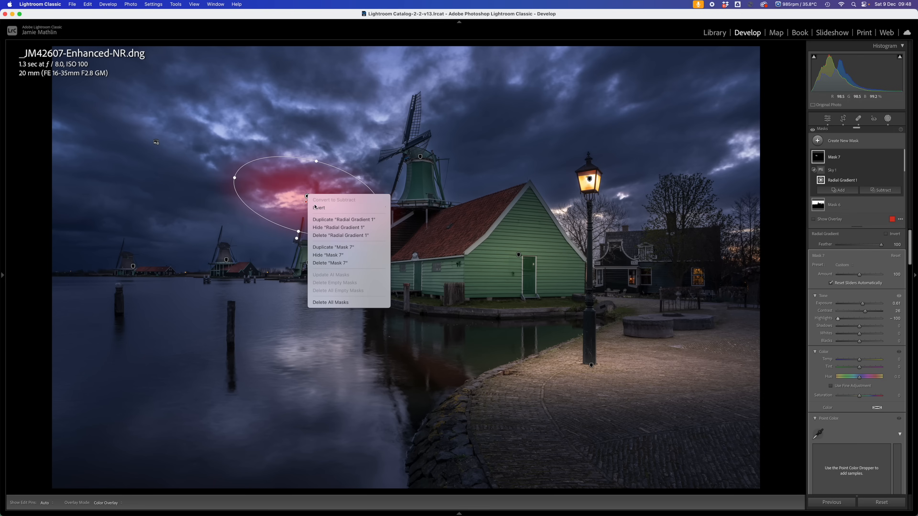
{"action": "left_click", "coordinate": [325, 246]}
{"action": "left_click_drag", "start_coordinate": [307, 196], "coordinate": [247, 125]}
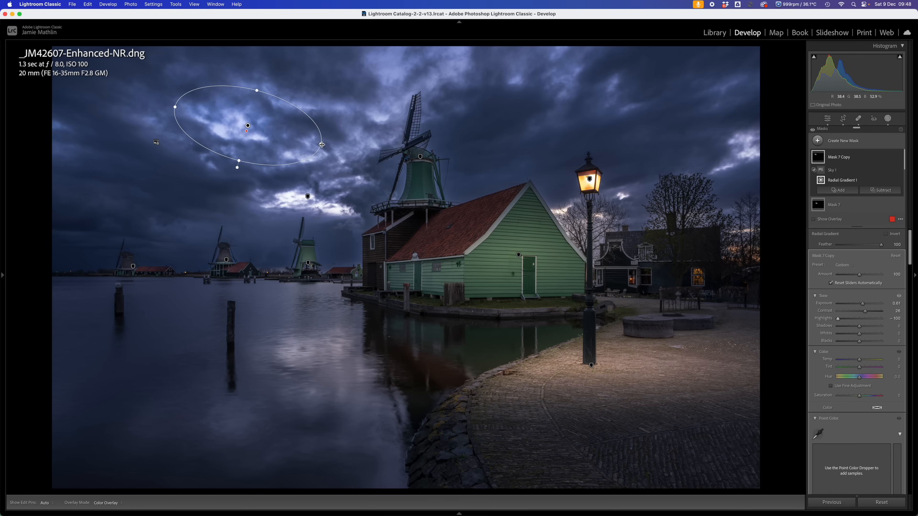
{"action": "left_click_drag", "start_coordinate": [322, 144], "coordinate": [377, 159]}
{"action": "left_click_drag", "start_coordinate": [233, 157], "coordinate": [236, 168]}
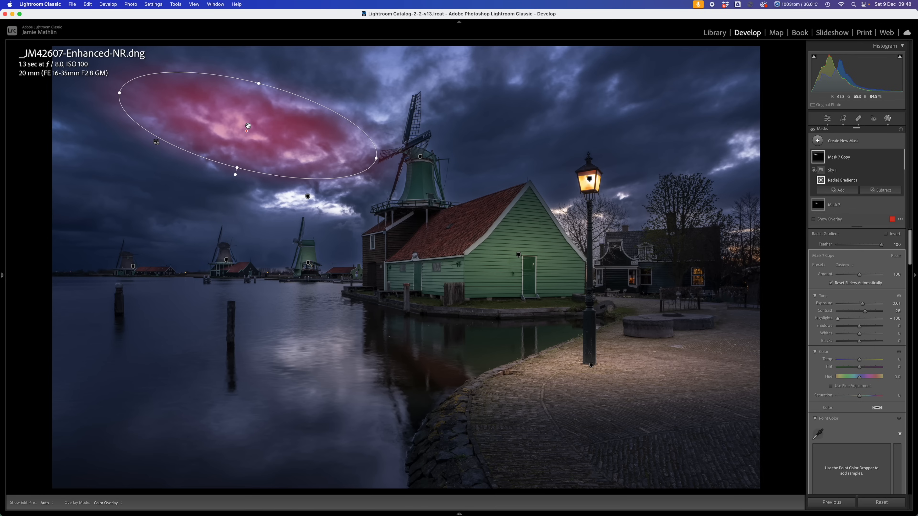
- Duplicate the upper-left cloud mask, move the copy above the large windmill, tilt it upward to the right and lengthen it
{"action": "right_click", "coordinate": [248, 126]}
{"action": "left_click", "coordinate": [259, 176]}
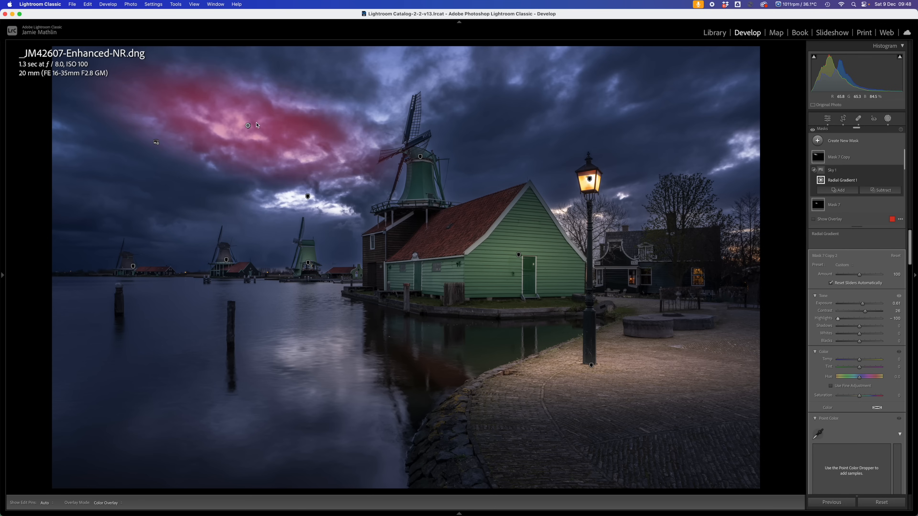
{"action": "left_click_drag", "start_coordinate": [248, 125], "coordinate": [442, 73]}
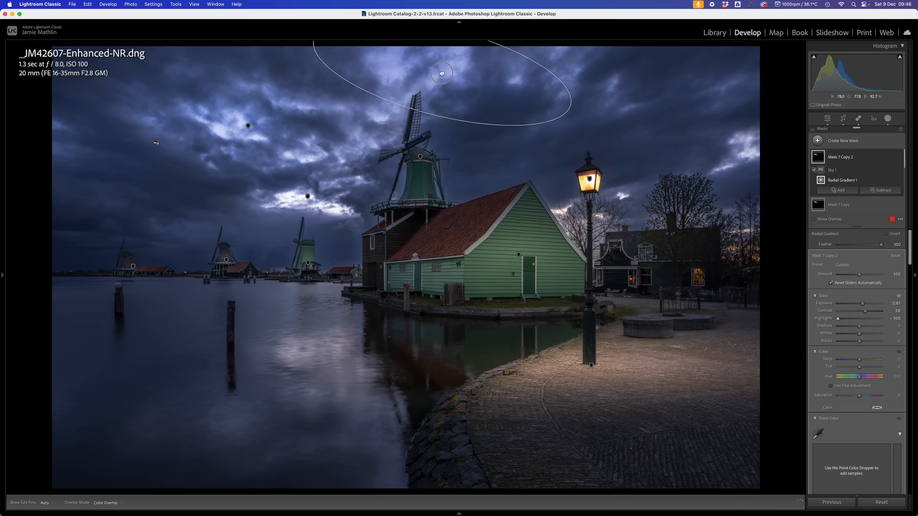
{"action": "left_click_drag", "start_coordinate": [577, 105], "coordinate": [579, 46]}
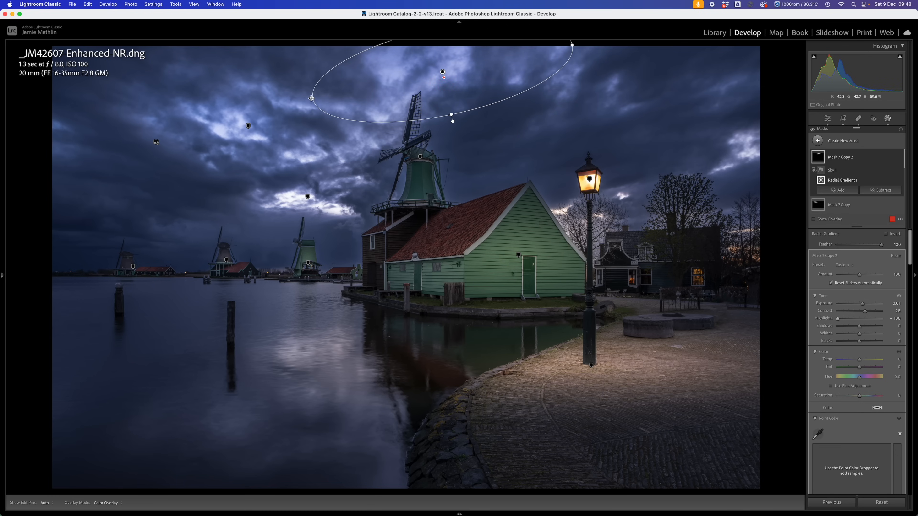
{"action": "left_click_drag", "start_coordinate": [311, 98], "coordinate": [282, 110]}
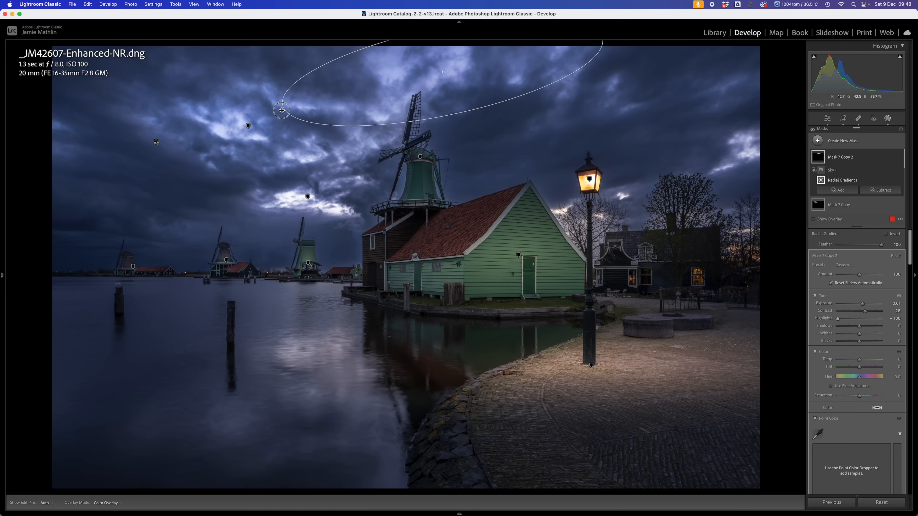
- Duplicate the mask above the large windmill, place the copy over the bright clouds at the photo's right edge, and flatten its ellipse
{"action": "right_click", "coordinate": [442, 71]}
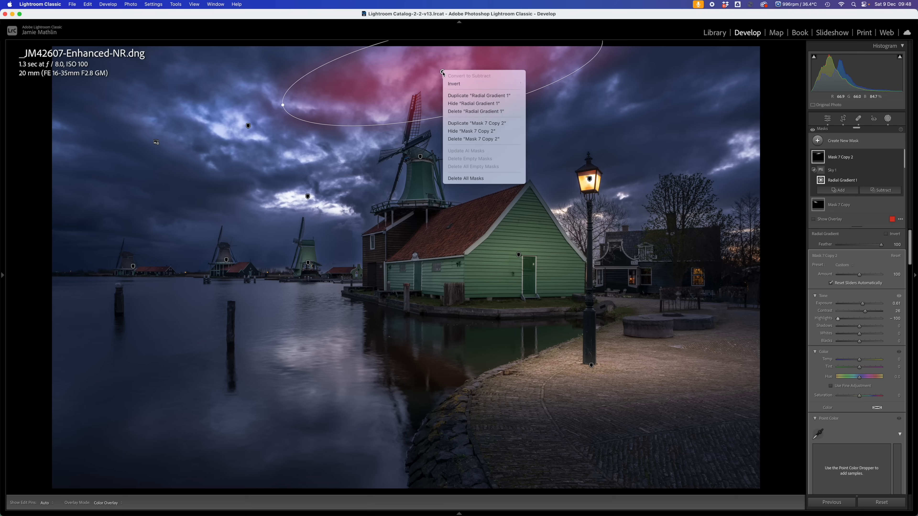
{"action": "left_click", "coordinate": [454, 123]}
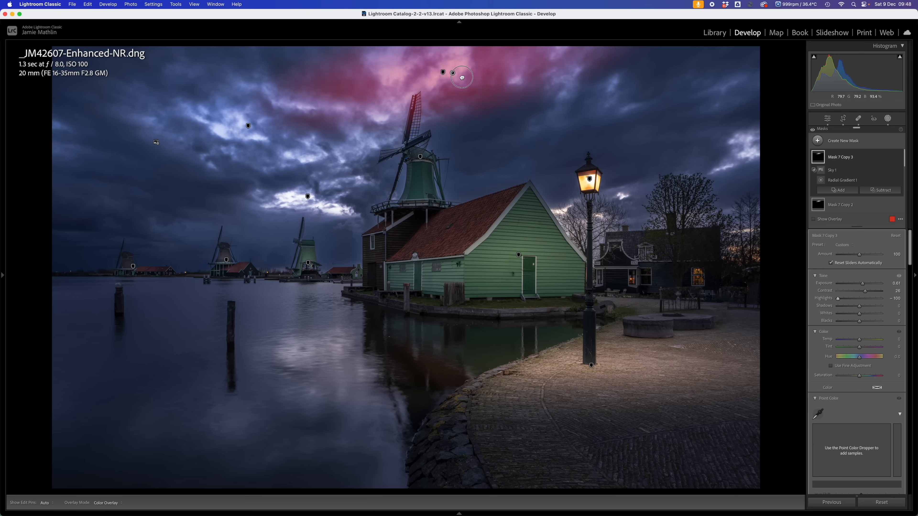
{"action": "left_click", "coordinate": [738, 155]}
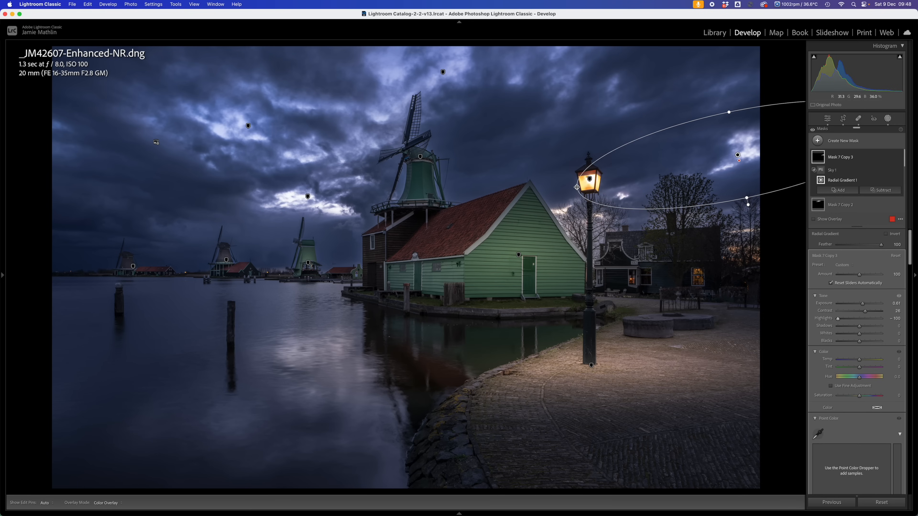
{"action": "mouse_move", "coordinate": [575, 189]}
{"action": "left_mouse_down"}
{"action": "mouse_move", "coordinate": [565, 162]}
{"action": "mouse_move", "coordinate": [571, 185]}
{"action": "left_mouse_up"}
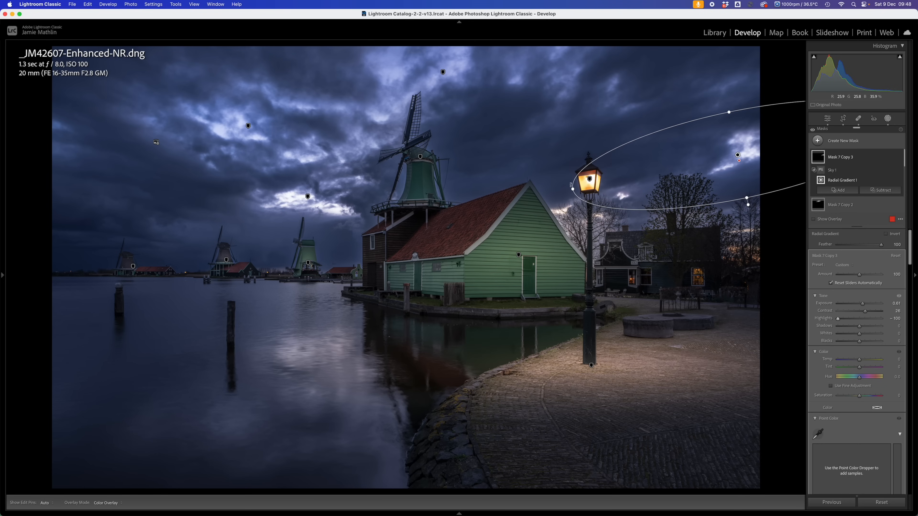
{"action": "left_click_drag", "start_coordinate": [745, 196], "coordinate": [745, 187]}
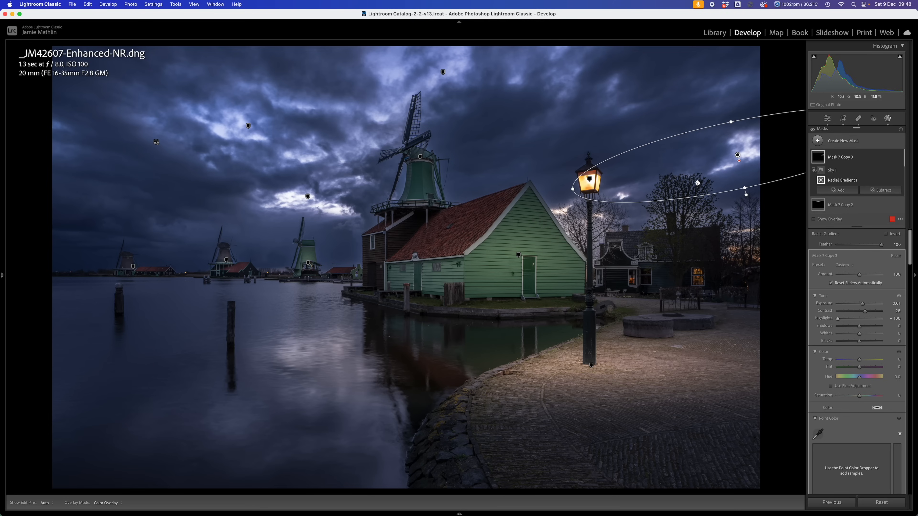
- Add a brush with flow 38 to the right-edge cloud mask and paint over further clouds in the sky, enlarging the brush to size 13
{"action": "left_click", "coordinate": [847, 190]}
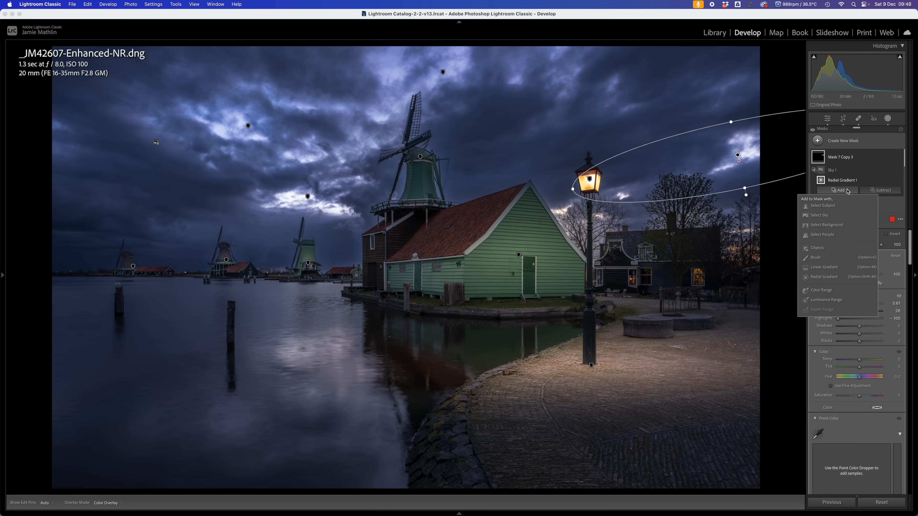
{"action": "left_click", "coordinate": [817, 257]}
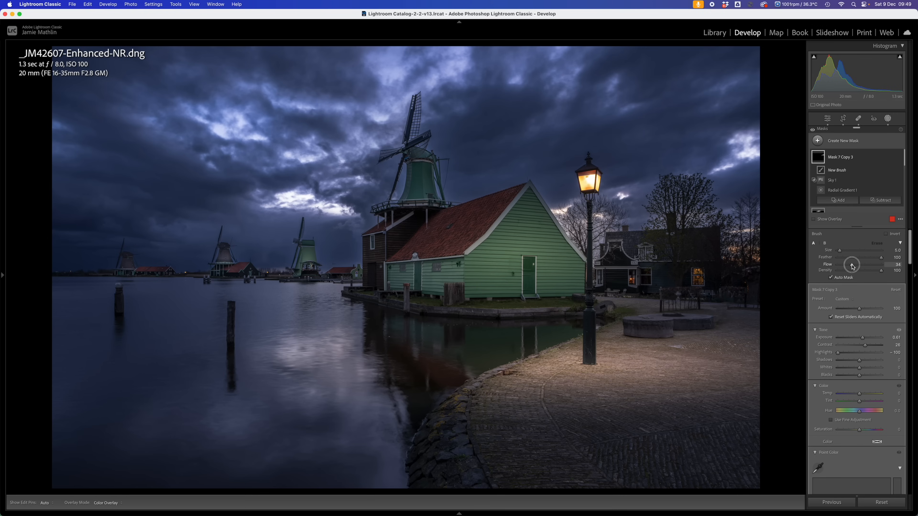
{"action": "left_click_drag", "start_coordinate": [853, 266], "coordinate": [853, 267]}
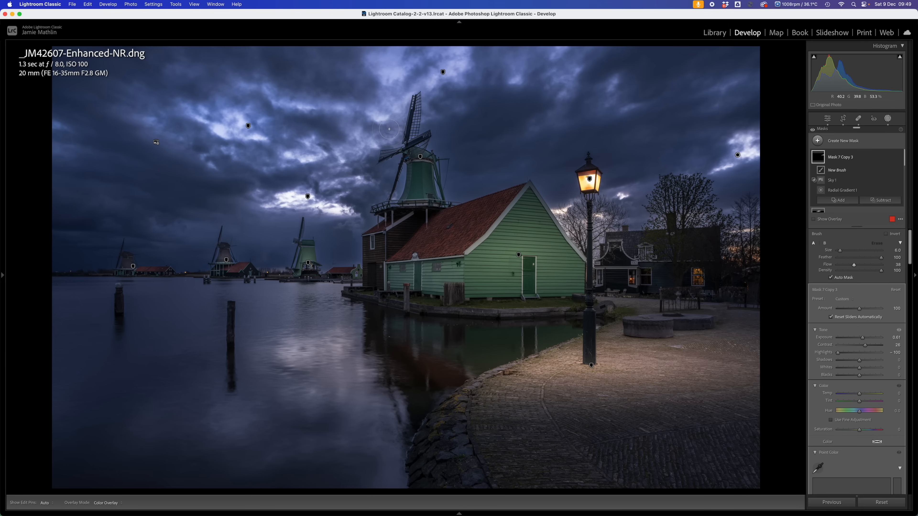
{"action": "scroll", "coordinate": [388, 125], "scroll_direction": "up", "scroll_amount": 1}
{"action": "key", "text": "h"}
{"action": "mouse_move", "coordinate": [541, 78]}
{"action": "left_mouse_down"}
{"action": "mouse_move", "coordinate": [572, 84]}
{"action": "mouse_move", "coordinate": [537, 130]}
{"action": "left_mouse_up"}
{"action": "key", "text": "h"}
{"action": "key", "text": "h"}
{"action": "key", "text": "h"}
{"action": "key", "text": "h"}
{"action": "key", "text": "h"}
{"action": "scroll", "coordinate": [170, 228], "scroll_direction": "up", "scroll_amount": 4}
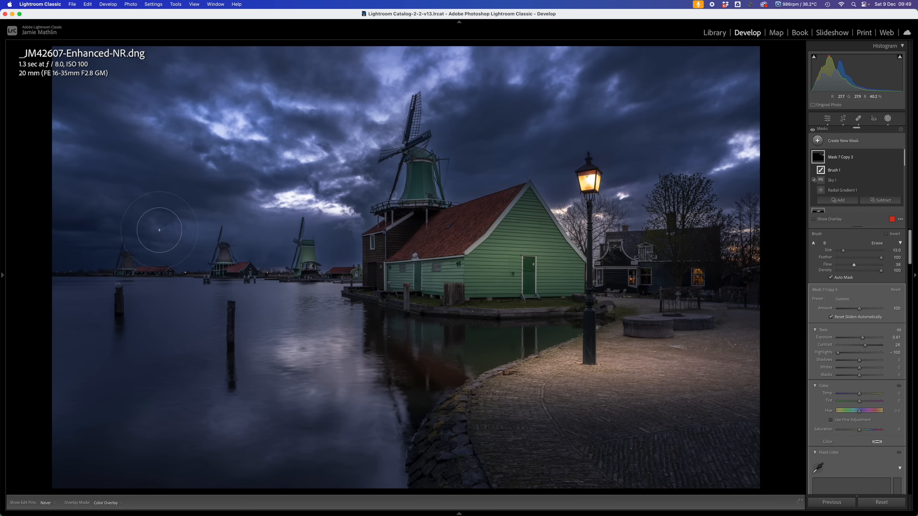
{"action": "key", "text": "h"}
{"action": "key", "text": "h"}
{"action": "key", "text": "h"}
{"action": "key", "text": "h"}
{"action": "key", "text": "h"}
{"action": "key", "text": "h"}
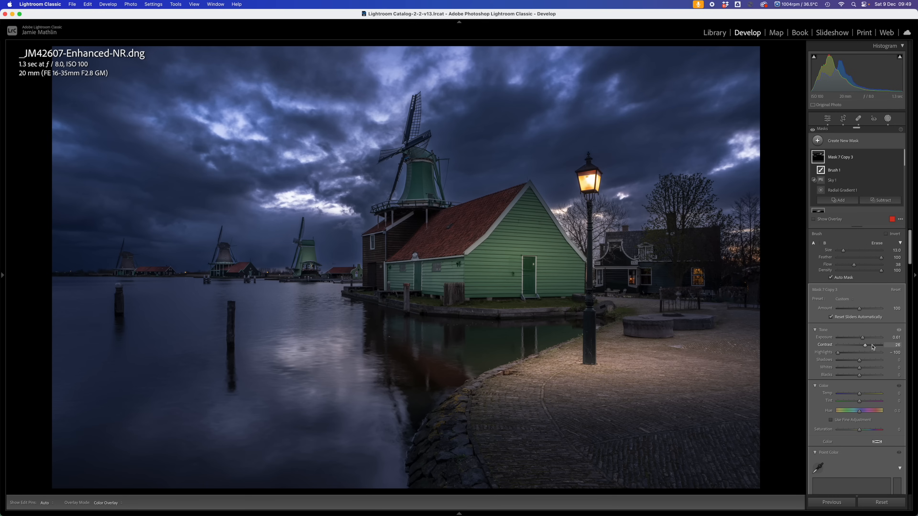
- Raise the brushed cloud mask's contrast to 43 and clarity to 48
{"action": "left_click_drag", "start_coordinate": [871, 348], "coordinate": [870, 349]}
{"action": "scroll", "coordinate": [870, 349], "scroll_direction": "down", "scroll_amount": 10}
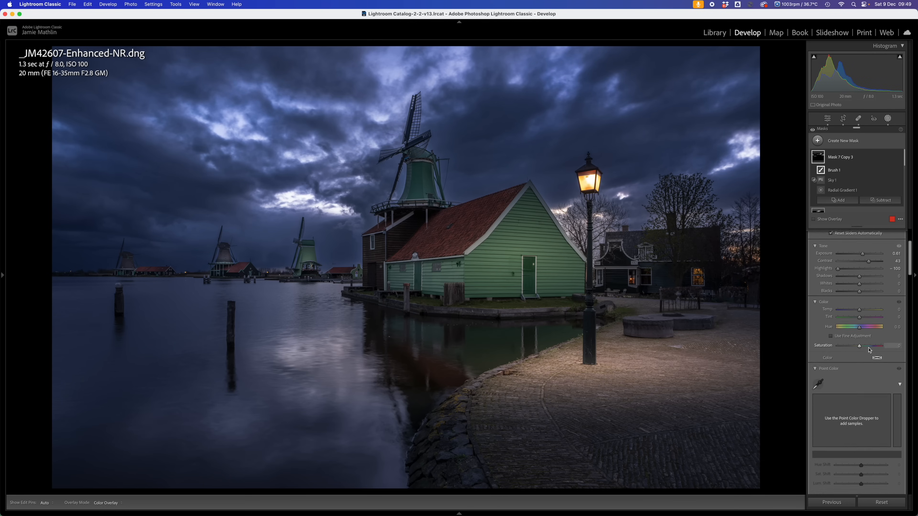
{"action": "scroll", "coordinate": [868, 347], "scroll_direction": "down", "scroll_amount": 2}
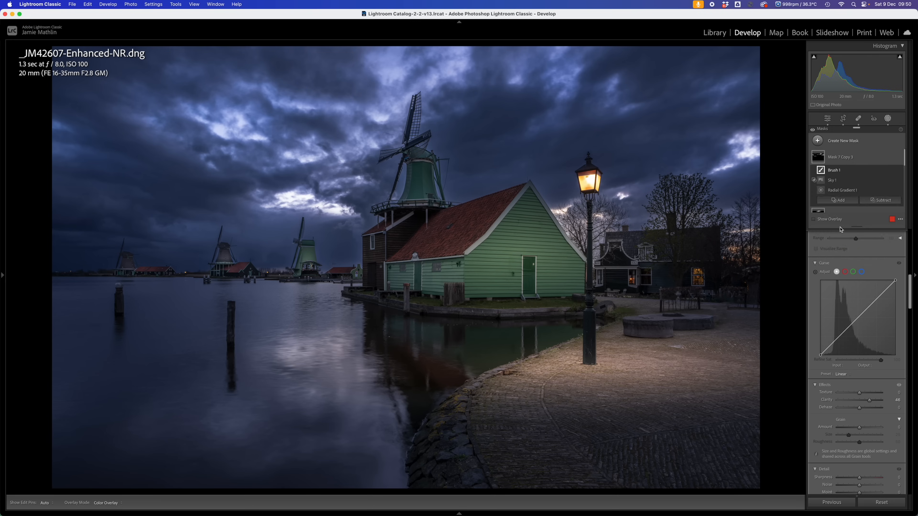
- Create a radial gradient mask over the dark clouds at the photo's top edge, left of the large windmill, tilted down to the right
{"action": "key", "text": "shift+m"}
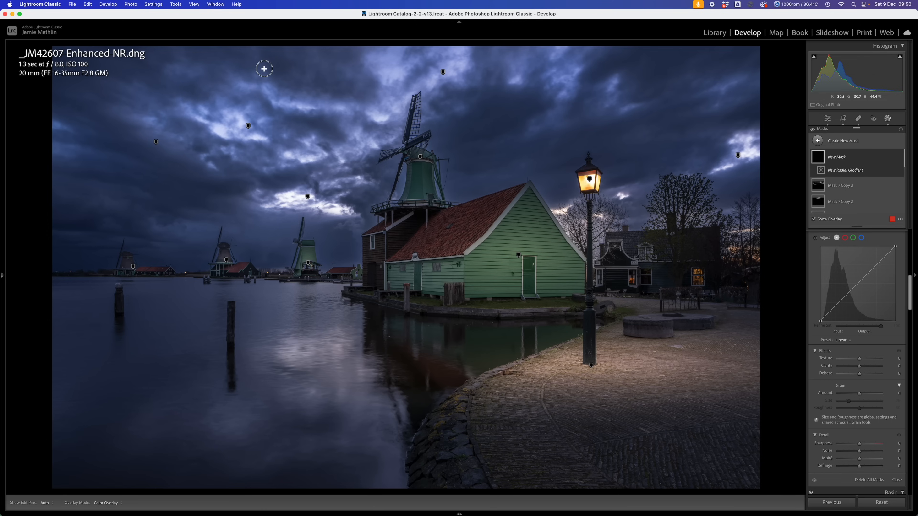
{"action": "left_click_drag", "start_coordinate": [264, 69], "coordinate": [369, 109]}
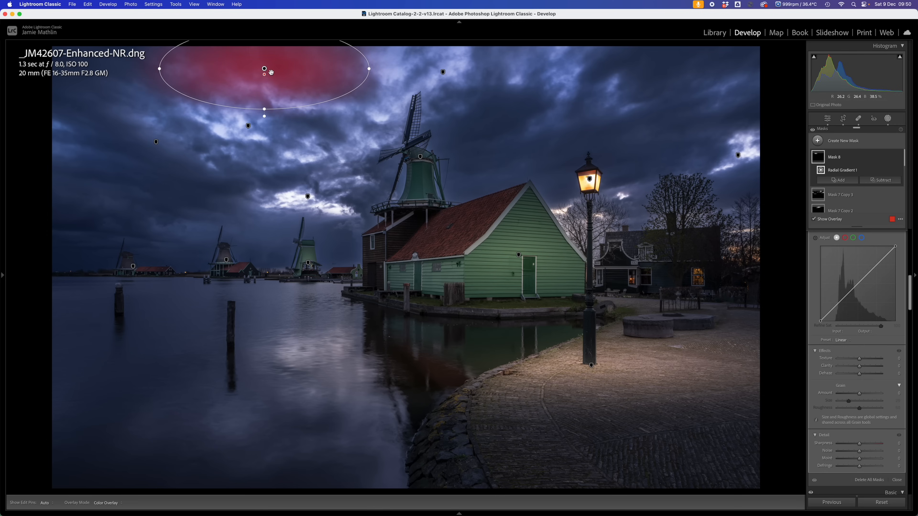
{"action": "left_click_drag", "start_coordinate": [263, 66], "coordinate": [296, 65]}
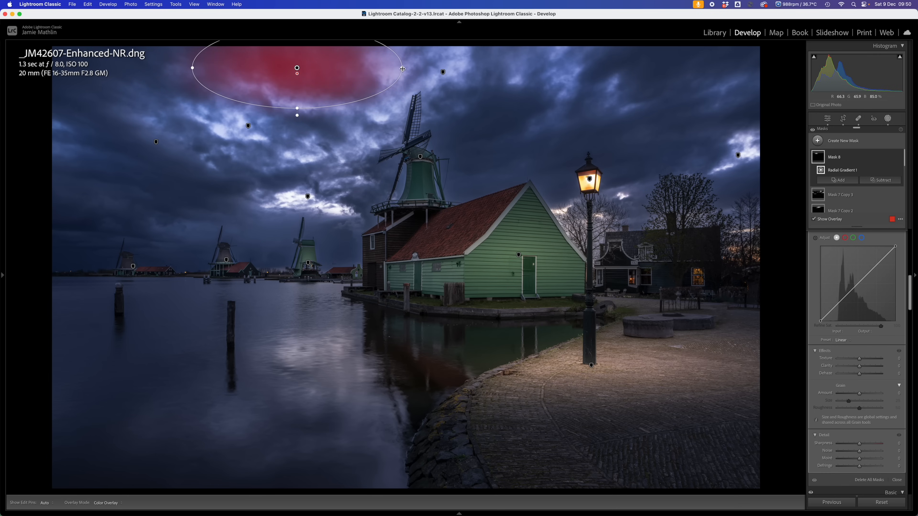
{"action": "left_click_drag", "start_coordinate": [407, 69], "coordinate": [397, 100]}
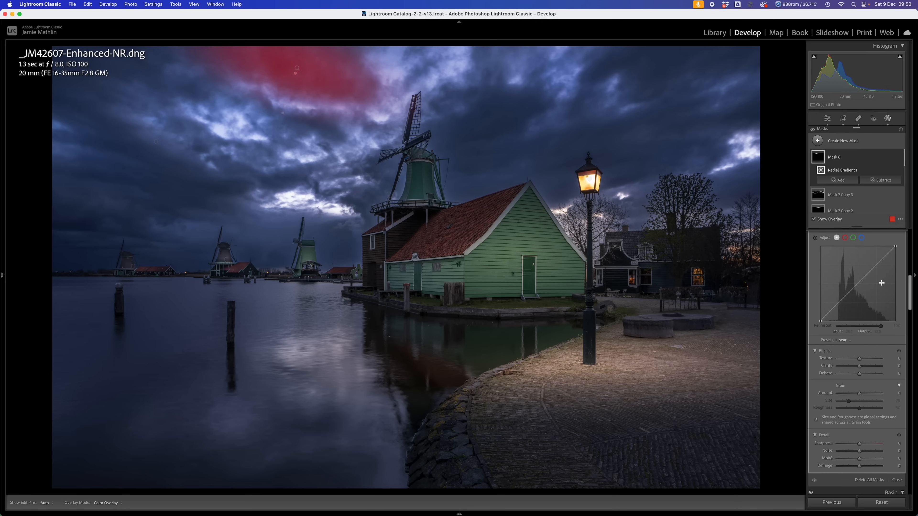
{"action": "scroll", "coordinate": [829, 458], "scroll_direction": "up", "scroll_amount": 10}
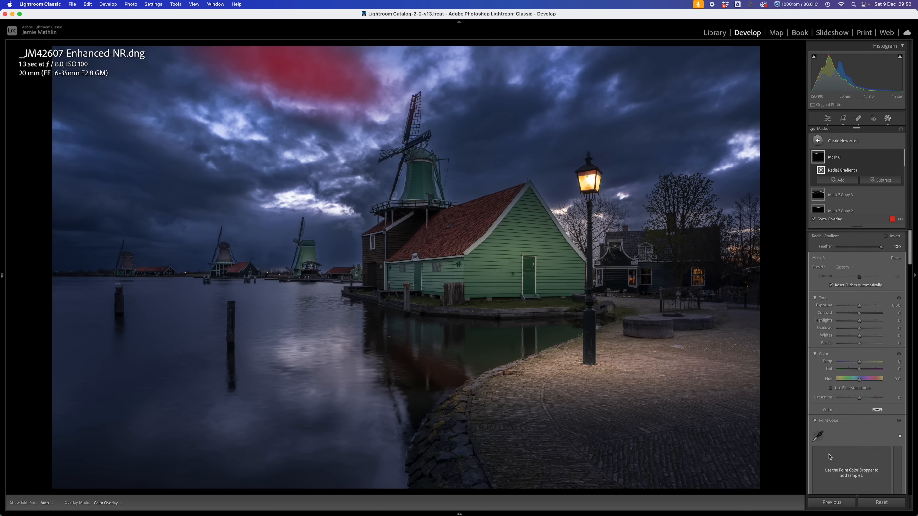
- Set the top-edge dark cloud mask's exposure to −0.88 and contrast to 13, and extend it over further dark clouds with a size 13 brush
{"action": "left_click", "coordinate": [855, 305]}
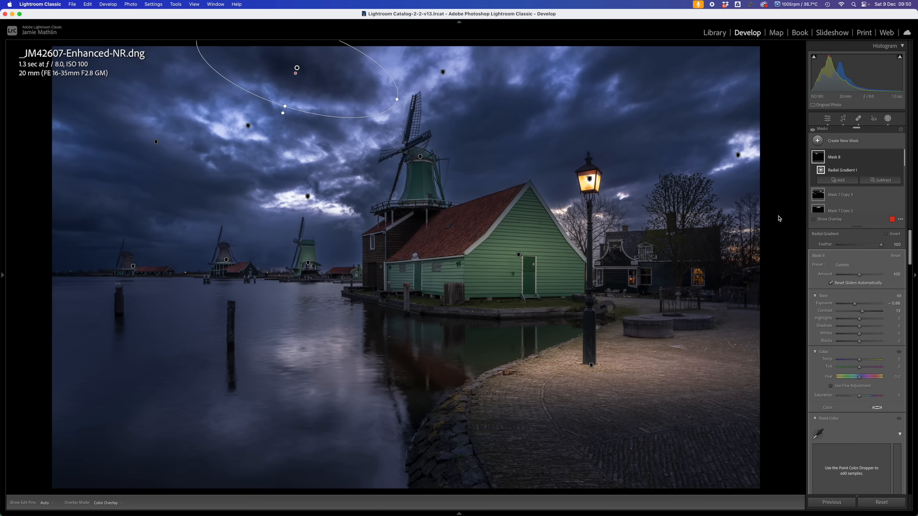
{"action": "left_click", "coordinate": [850, 181]}
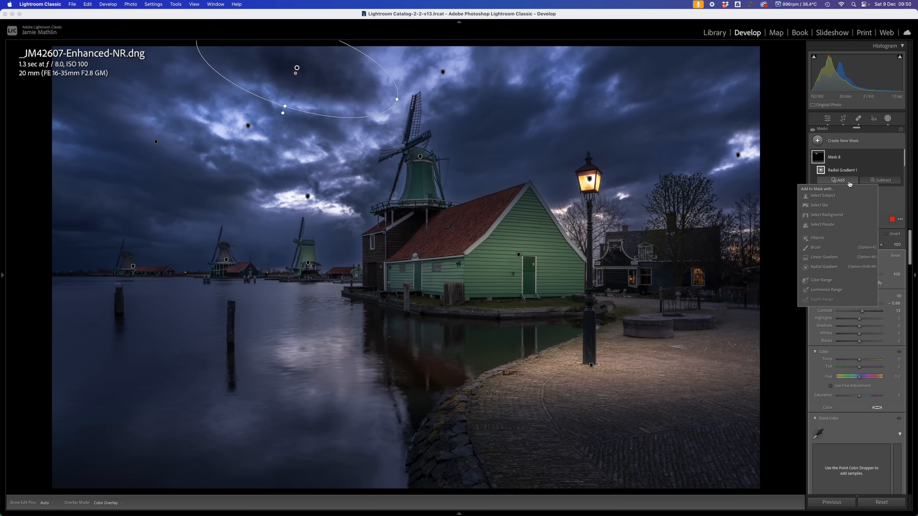
{"action": "left_click", "coordinate": [821, 249]}
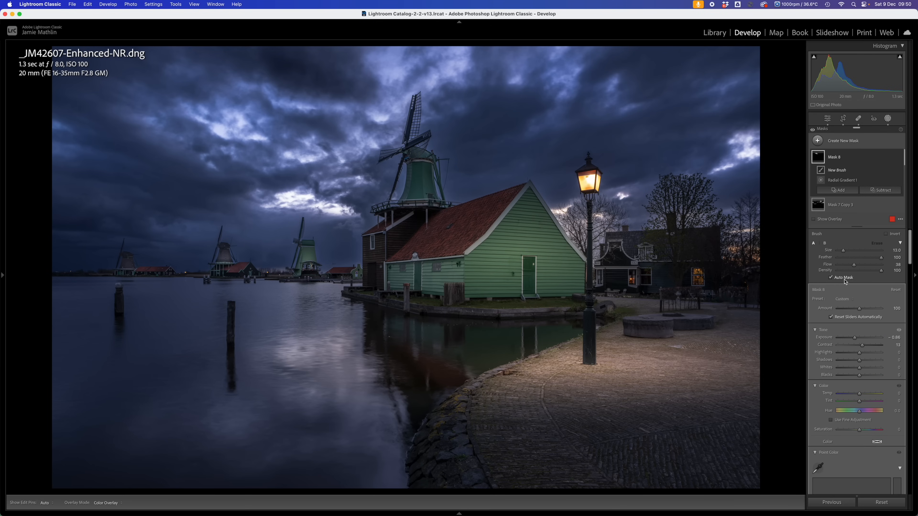
{"action": "mouse_move", "coordinate": [238, 185]}
{"action": "left_mouse_down"}
{"action": "mouse_move", "coordinate": [161, 188]}
{"action": "mouse_move", "coordinate": [83, 164]}
{"action": "mouse_move", "coordinate": [122, 216]}
{"action": "left_mouse_up"}
{"action": "key", "text": "h"}
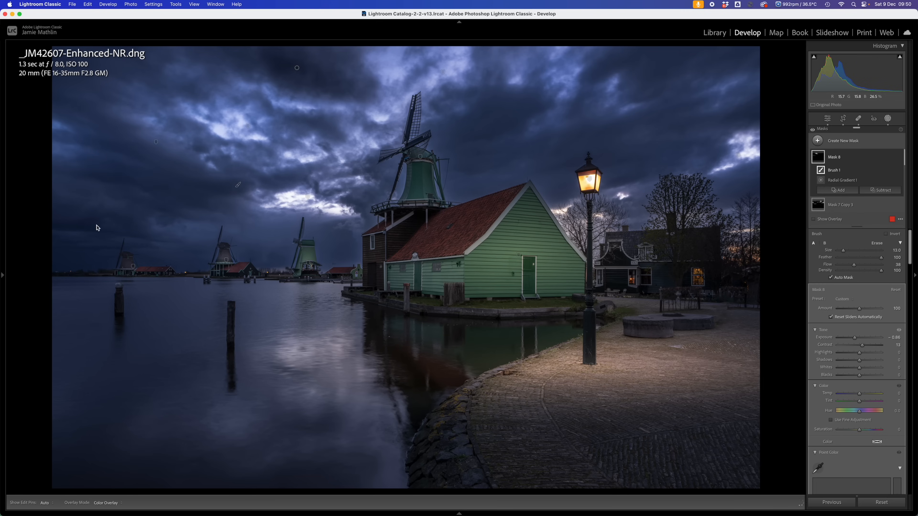
{"action": "key", "text": "h"}
{"action": "key", "text": "h"}
{"action": "key", "text": "h"}
{"action": "key", "text": "h"}
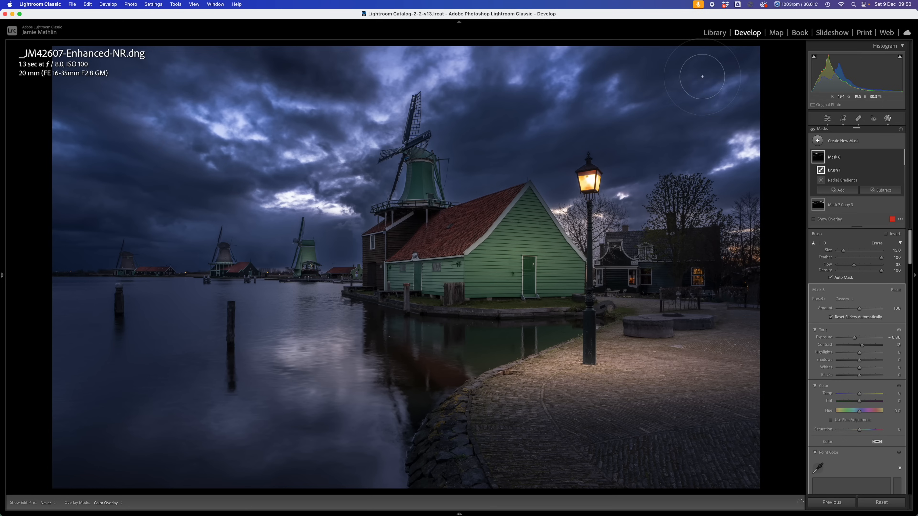
{"action": "key", "text": "h"}
{"action": "key", "text": "h"}
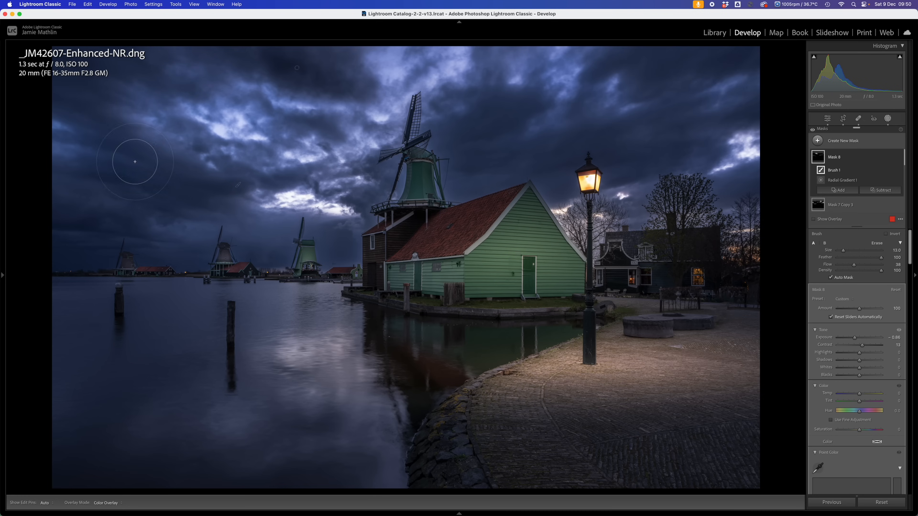
{"action": "key", "text": "h"}
- Create a tall radial gradient mask over the bright cloud reflection in the water and subtract the sky from it
{"action": "left_click", "coordinate": [840, 143]}
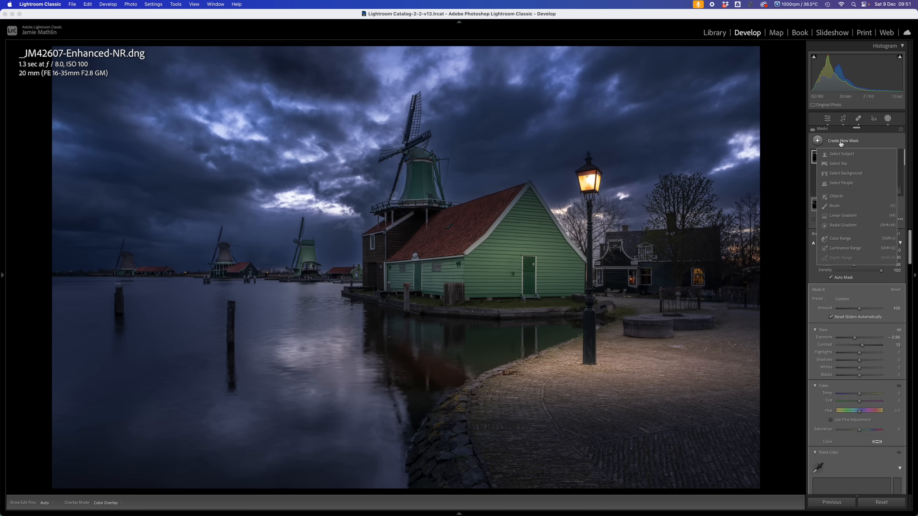
{"action": "left_click", "coordinate": [839, 226]}
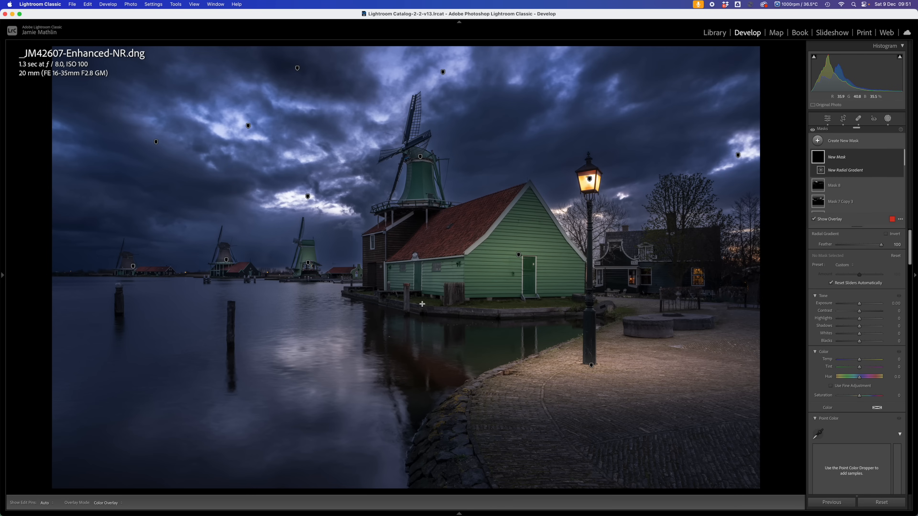
{"action": "left_click_drag", "start_coordinate": [309, 322], "coordinate": [406, 377]}
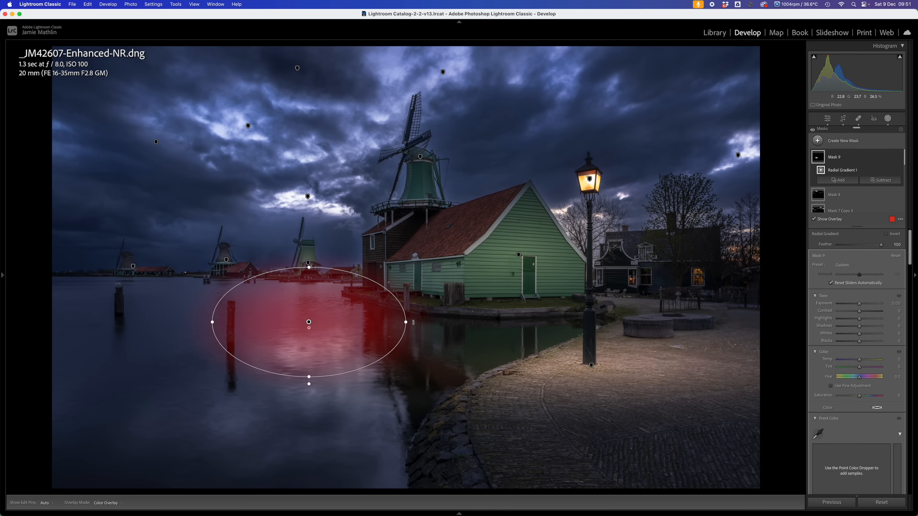
{"action": "left_click_drag", "start_coordinate": [309, 379], "coordinate": [310, 439]}
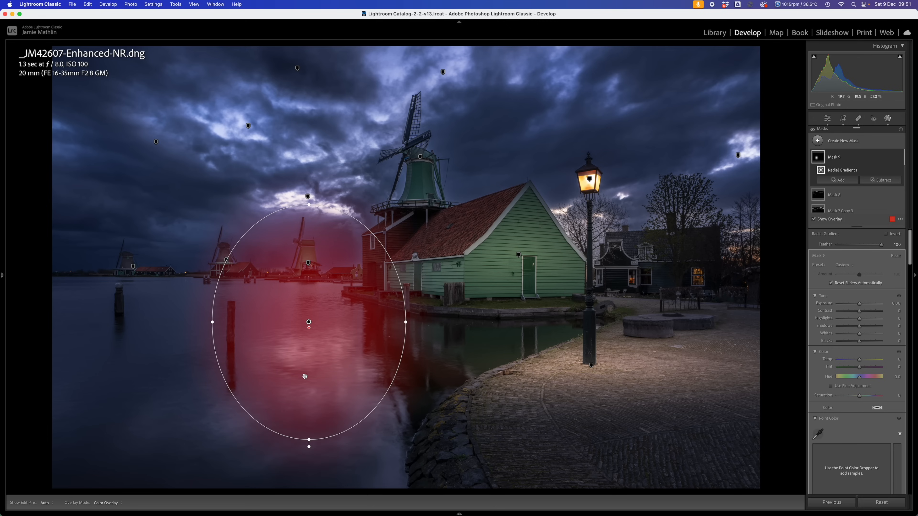
{"action": "left_click_drag", "start_coordinate": [310, 326], "coordinate": [305, 354]}
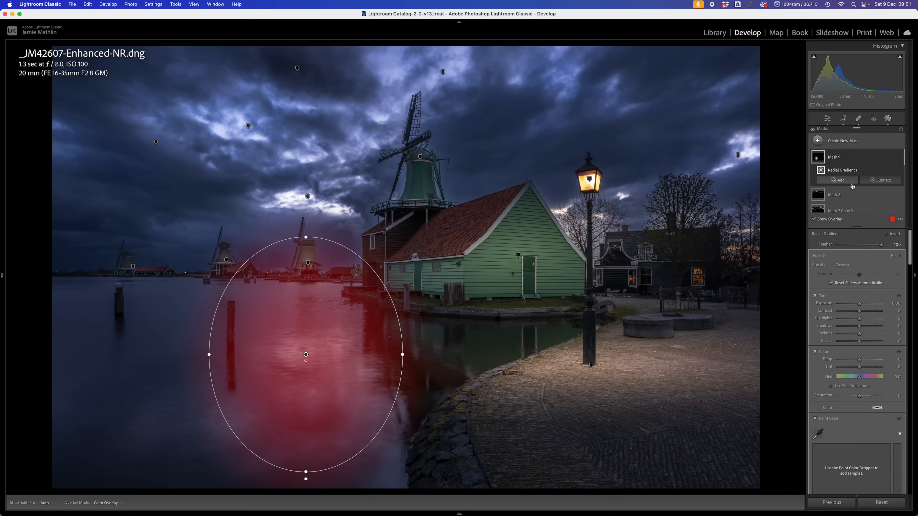
{"action": "left_click", "coordinate": [880, 180]}
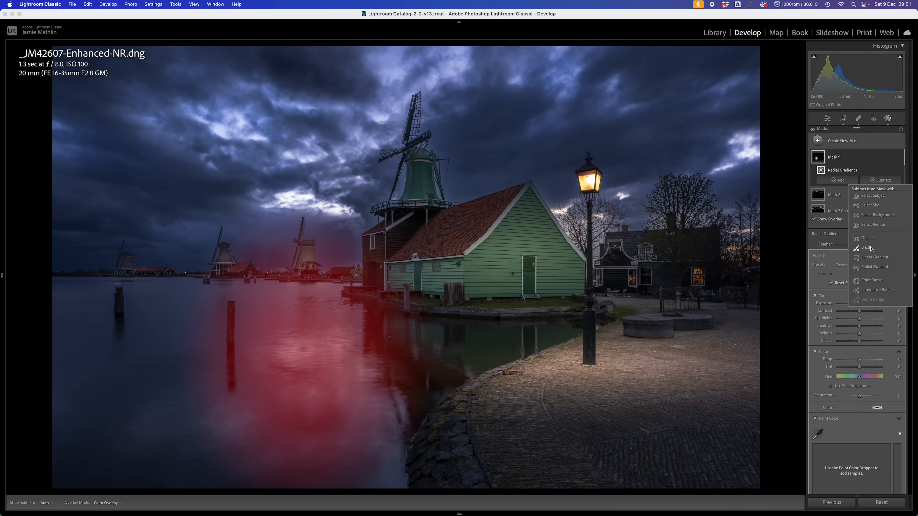
{"action": "left_click", "coordinate": [869, 208]}
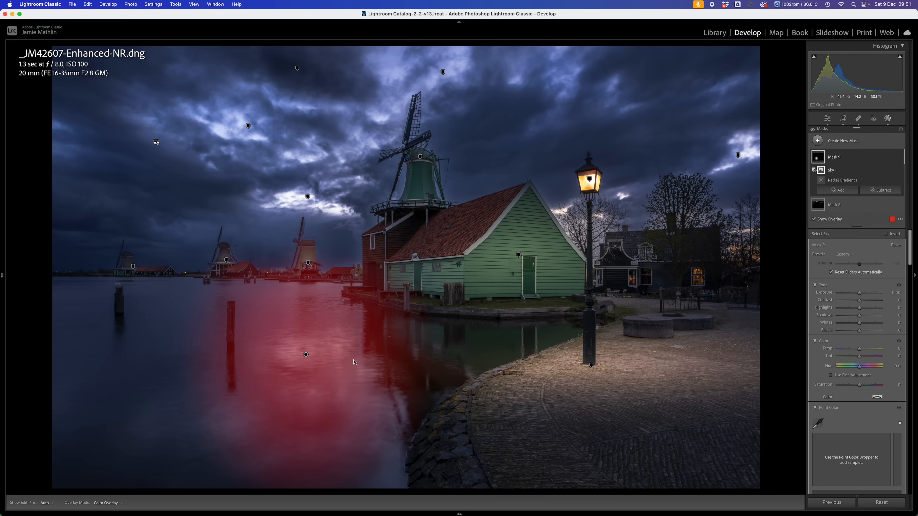
- Set the water reflection mask's exposure to 0.70, contrast to 41 and clarity to 24
{"action": "left_click", "coordinate": [864, 296]}
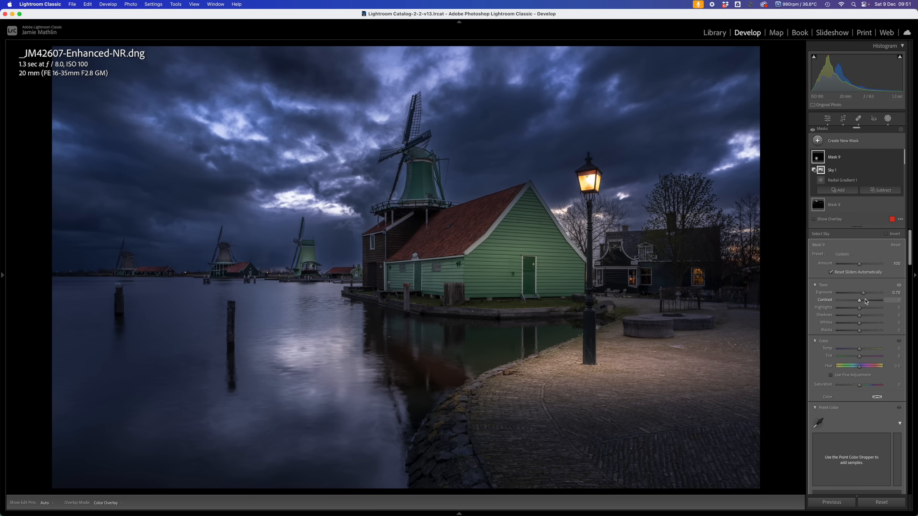
{"action": "left_click_drag", "start_coordinate": [866, 300], "coordinate": [868, 300]}
{"action": "scroll", "coordinate": [869, 301], "scroll_direction": "down", "scroll_amount": 15}
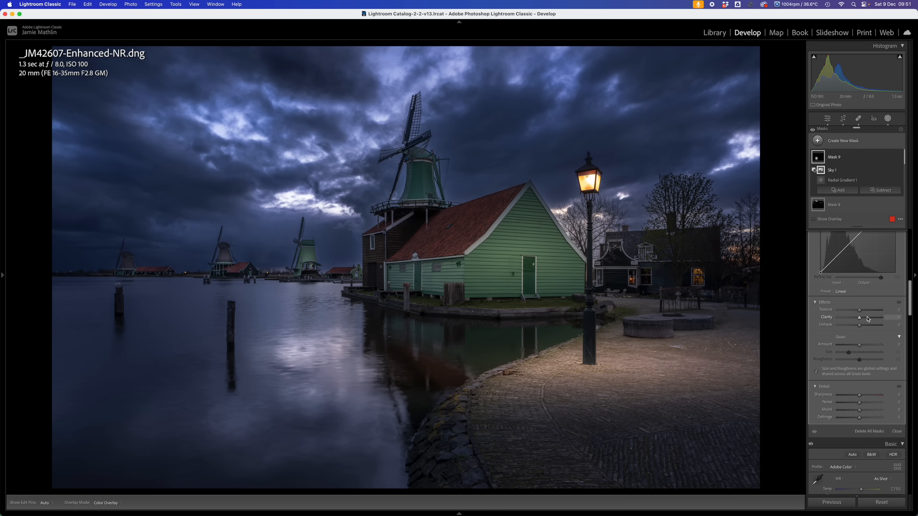
{"action": "left_click", "coordinate": [865, 318]}
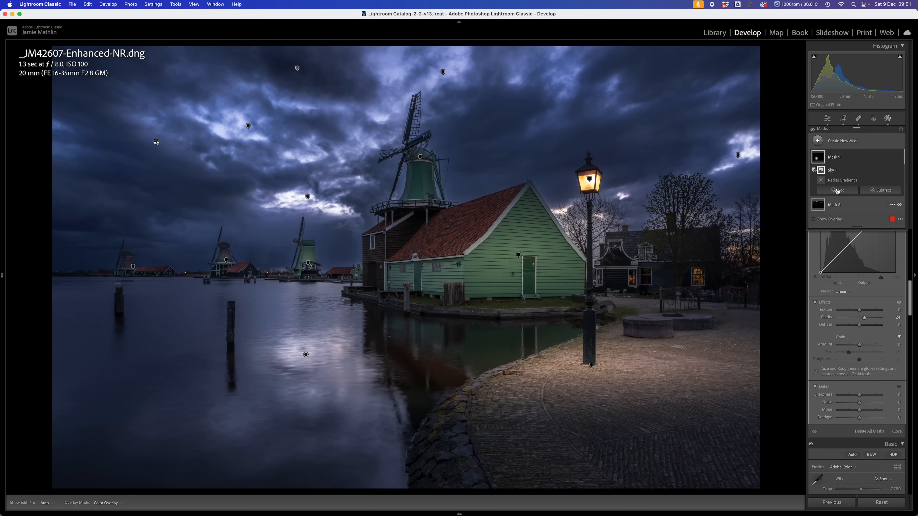
- Add a brush with flow 38 to the reflection mask, enlarge it to size 17 and paint over more of the bright water
{"action": "left_click", "coordinate": [848, 190]}
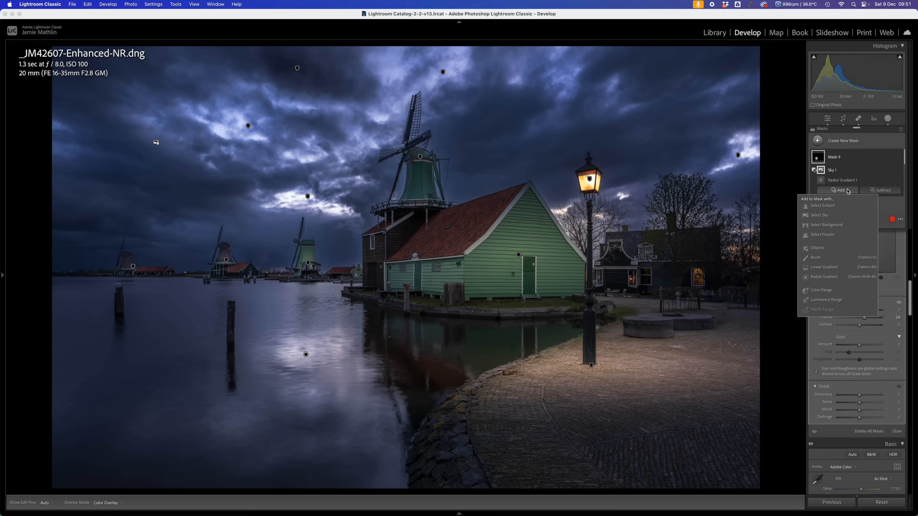
{"action": "left_click", "coordinate": [817, 257]}
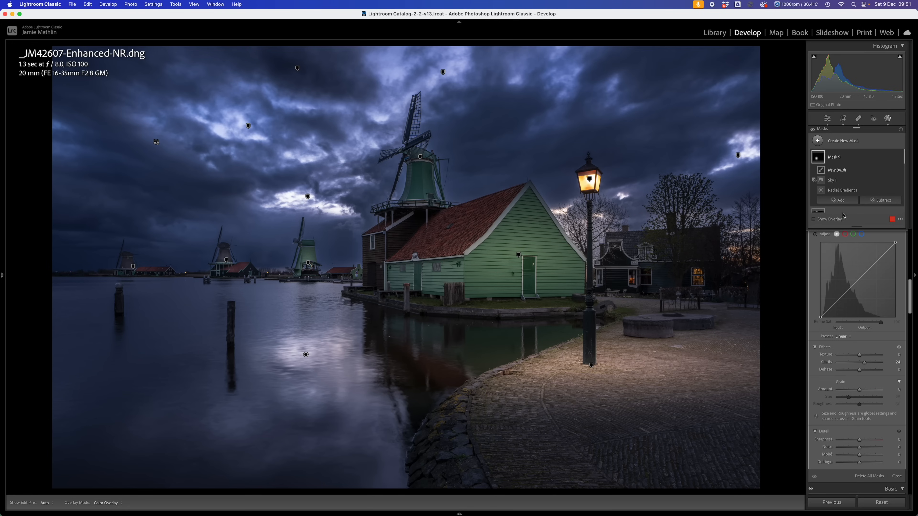
{"action": "scroll", "coordinate": [851, 236], "scroll_direction": "up", "scroll_amount": 1}
{"action": "scroll", "coordinate": [851, 235], "scroll_direction": "up", "scroll_amount": 10}
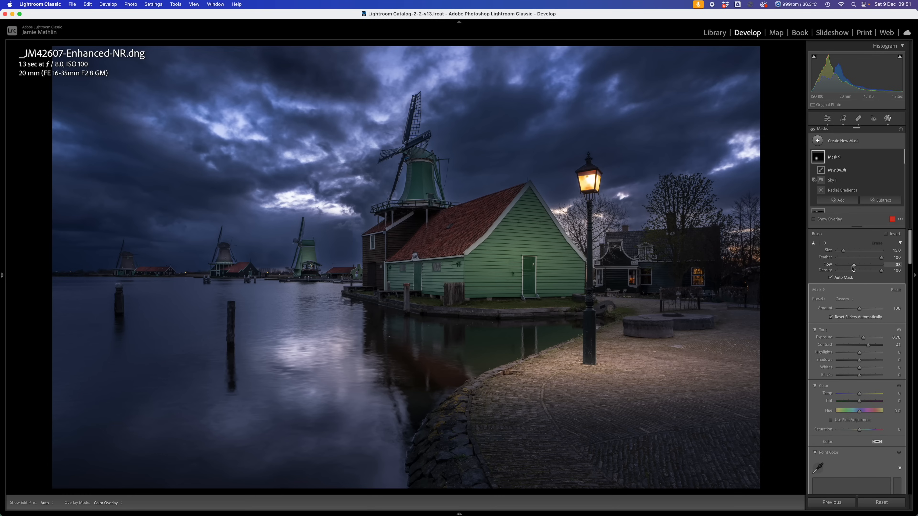
{"action": "key", "text": "bracketright"}
{"action": "key", "text": "bracketright"}
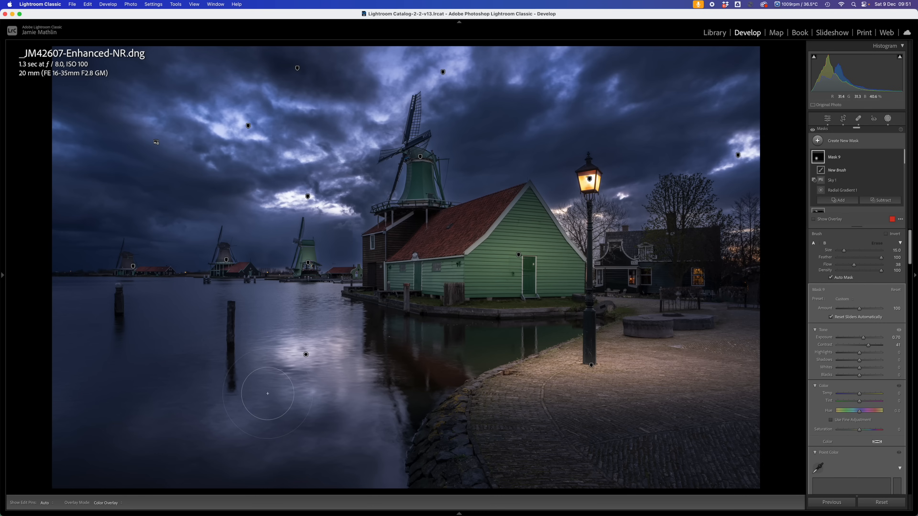
{"action": "key", "text": "h"}
{"action": "mouse_move", "coordinate": [374, 377]}
{"action": "left_mouse_down"}
{"action": "mouse_move", "coordinate": [347, 350]}
{"action": "mouse_move", "coordinate": [275, 348]}
{"action": "mouse_move", "coordinate": [254, 382]}
{"action": "mouse_move", "coordinate": [220, 405]}
{"action": "mouse_move", "coordinate": [291, 351]}
{"action": "left_mouse_up"}
{"action": "key", "text": "h"}
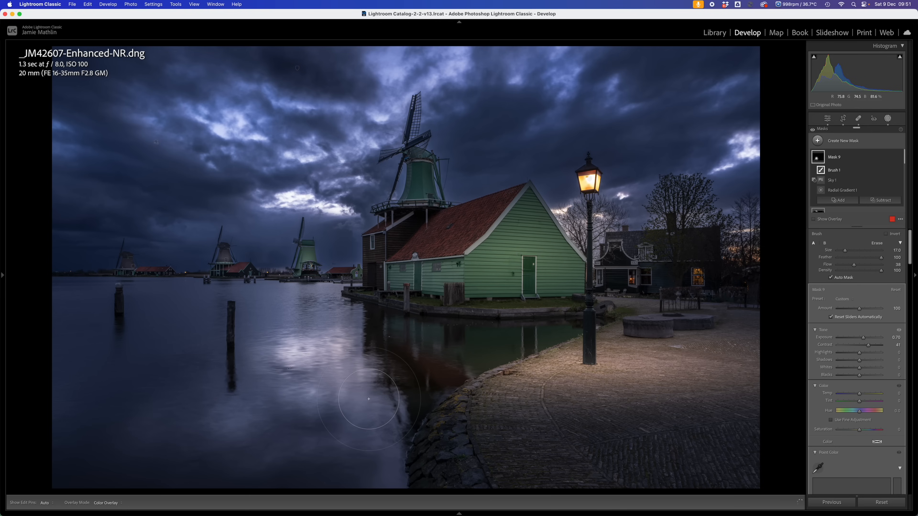
{"action": "key", "text": "h"}
{"action": "key", "text": "h"}
{"action": "key", "text": "h"}
{"action": "key", "text": "h"}
{"action": "key", "text": "h"}
- Create a wide radial gradient mask centred on the dark houses behind the street lamp
{"action": "left_click", "coordinate": [133, 267]}
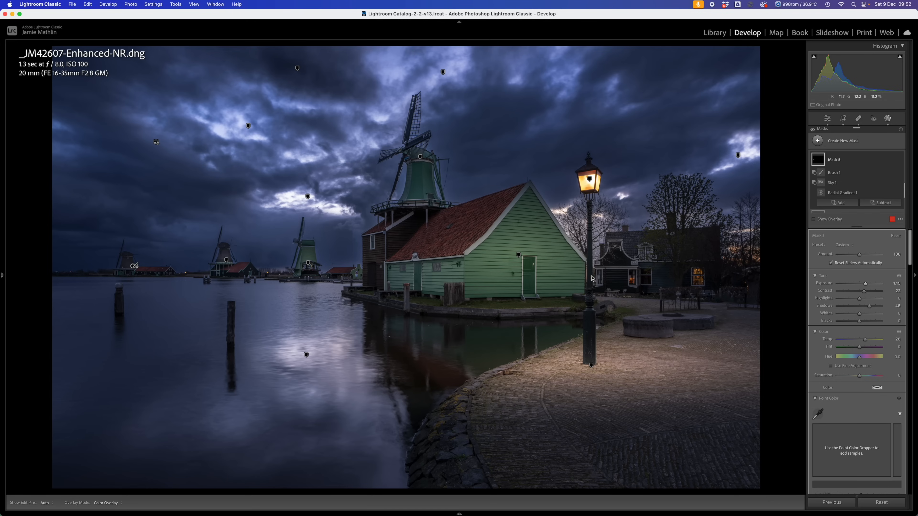
{"action": "left_click", "coordinate": [846, 141]}
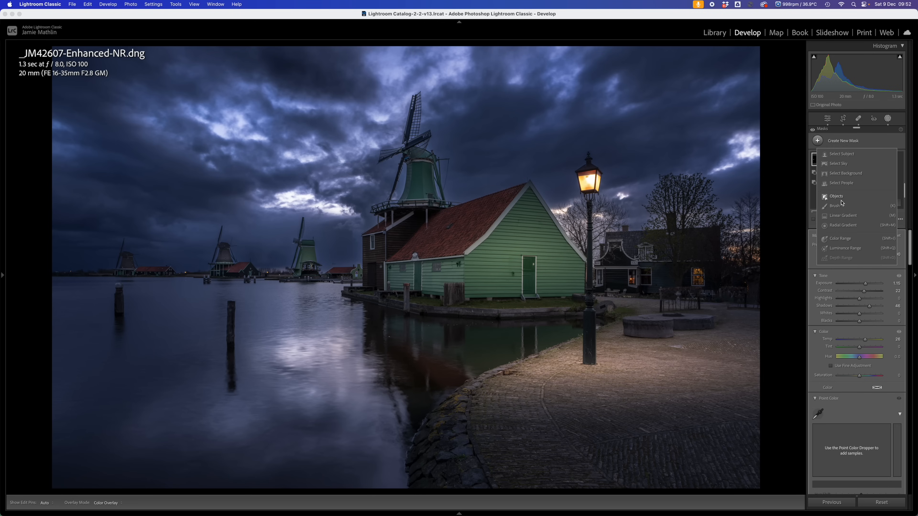
{"action": "left_click", "coordinate": [843, 225]}
{"action": "left_click_drag", "start_coordinate": [639, 254], "coordinate": [766, 303]}
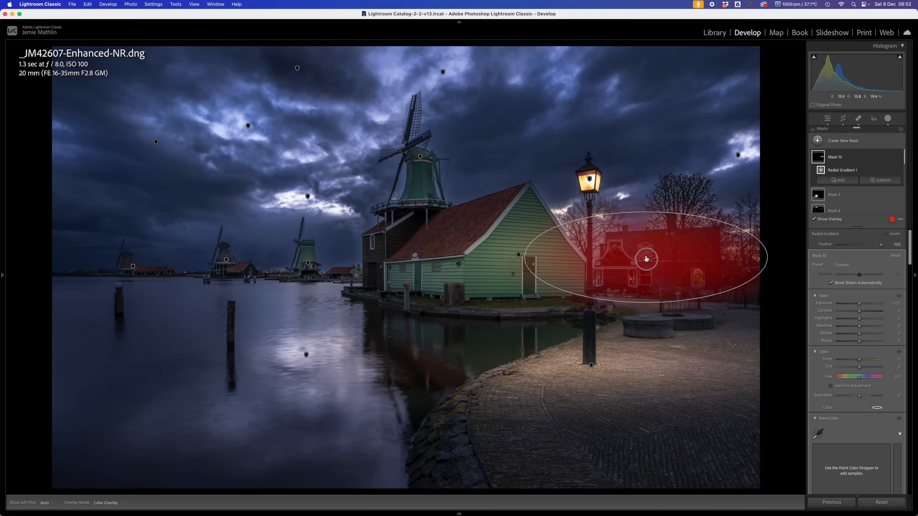
{"action": "left_click_drag", "start_coordinate": [646, 259], "coordinate": [681, 269]}
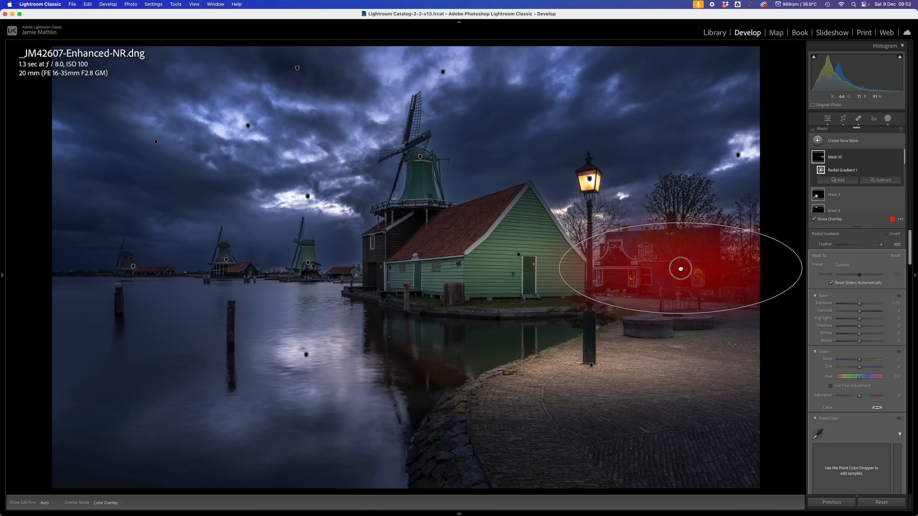
- Set the house mask's exposure to 1.47, contrast to 15 and clarity to 25, and subtract the sky from it
{"action": "left_click_drag", "start_coordinate": [860, 304], "coordinate": [868, 307]}
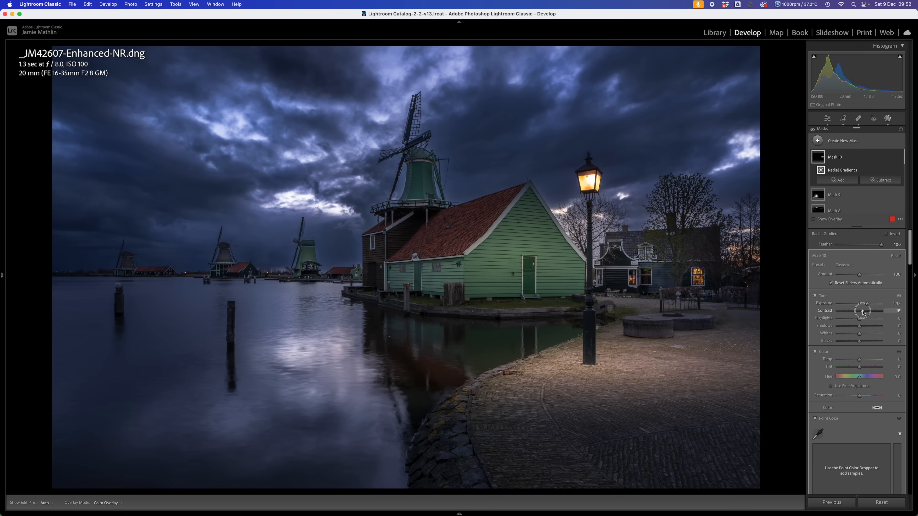
{"action": "scroll", "coordinate": [863, 313], "scroll_direction": "down", "scroll_amount": 10}
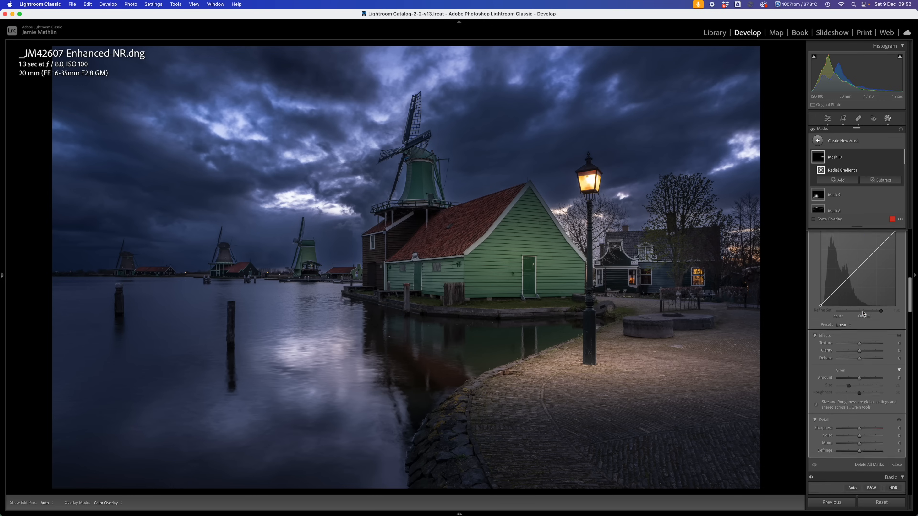
{"action": "scroll", "coordinate": [862, 313], "scroll_direction": "down", "scroll_amount": 1}
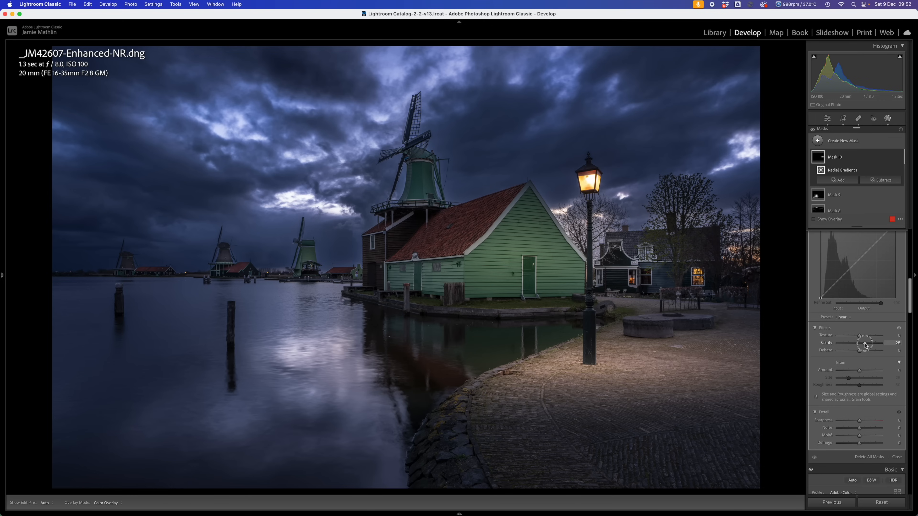
{"action": "left_click", "coordinate": [881, 179]}
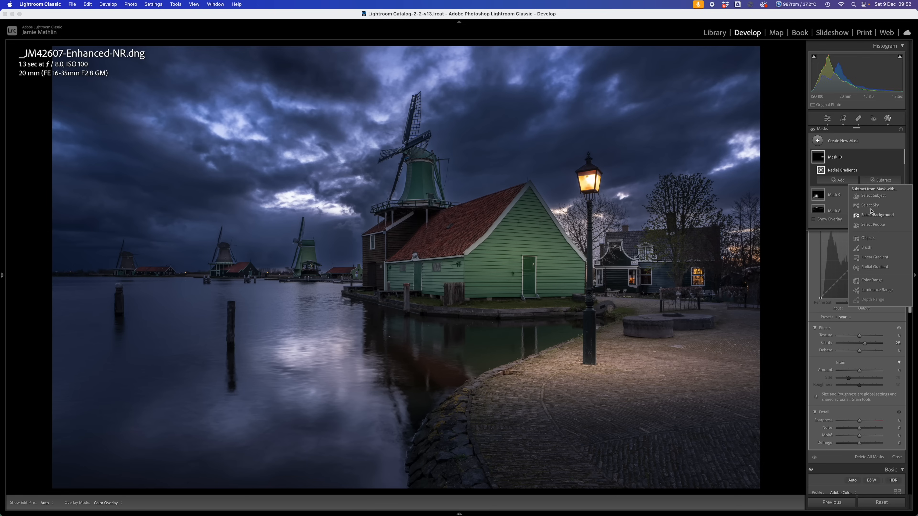
{"action": "left_click", "coordinate": [869, 205]}
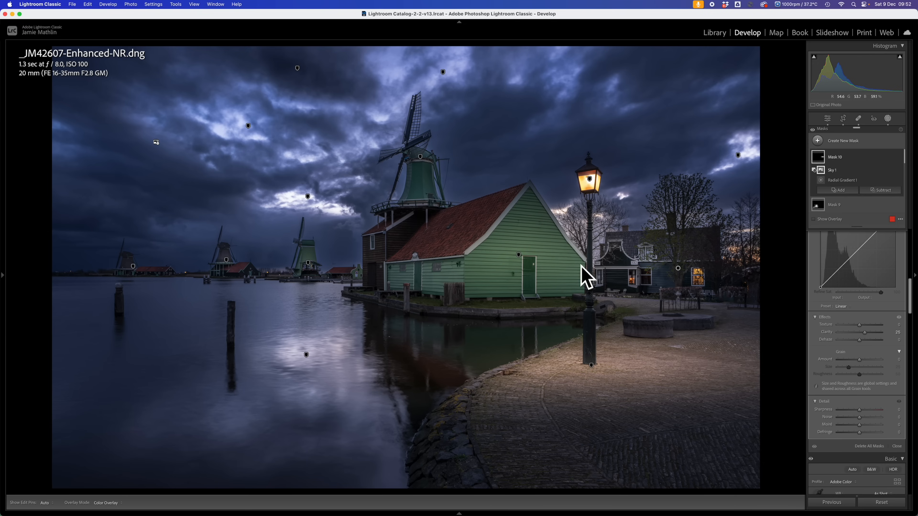
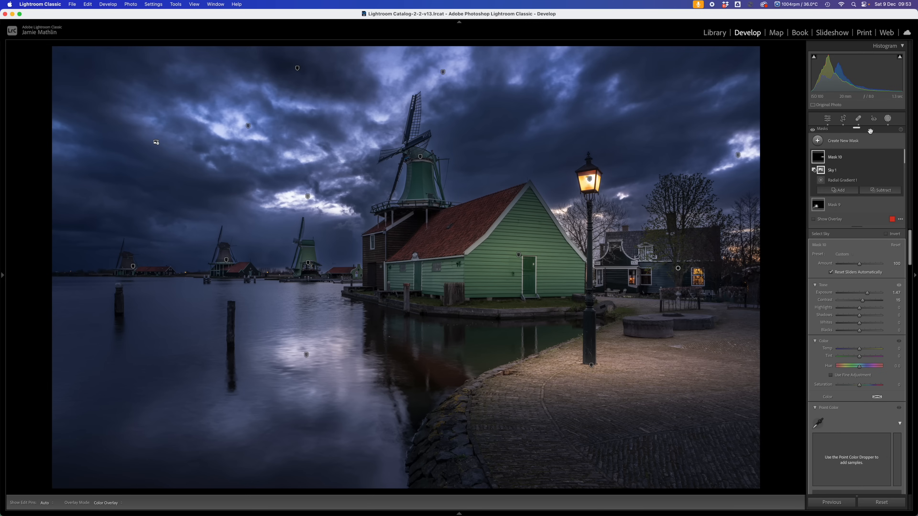
- Leave masking and set the whole photo's whites to −5 and blacks to −8, checking the clipping preview
{"action": "left_click", "coordinate": [889, 120]}
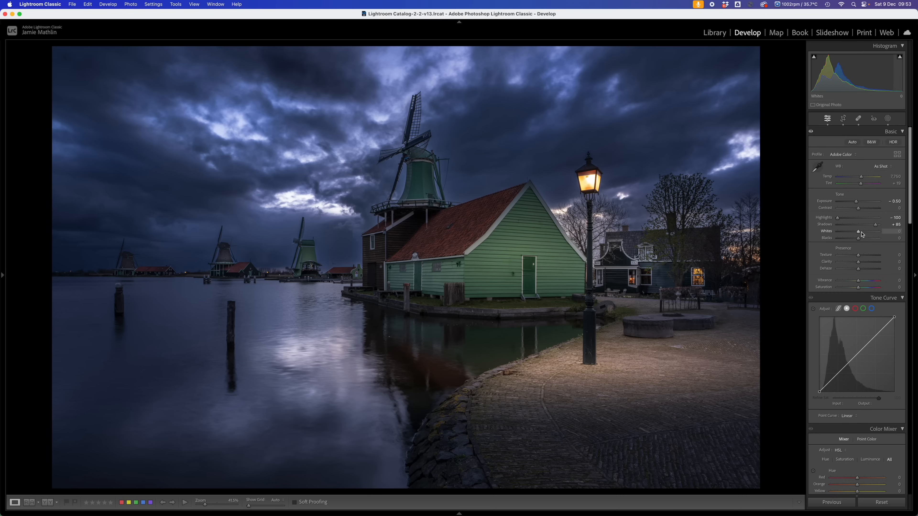
{"action": "key", "text": "alt"}
{"action": "left_click", "coordinate": [860, 233], "text": "alt"}
{"action": "left_click_drag", "start_coordinate": [858, 235], "coordinate": [836, 238]}
{"action": "mouse_move", "coordinate": [860, 237]}
{"action": "left_mouse_down"}
{"action": "mouse_move", "coordinate": [876, 240]}
{"action": "mouse_move", "coordinate": [858, 246]}
{"action": "left_mouse_up"}
- Create a brush mask with size 2, flow 100 and exposure −0.03, and close masking
{"action": "key", "text": "k"}
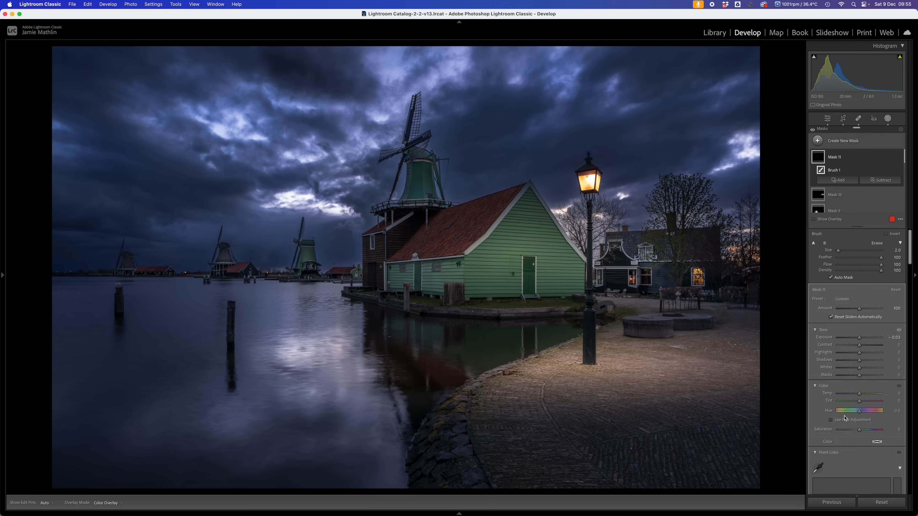
{"action": "left_click", "coordinate": [889, 119]}
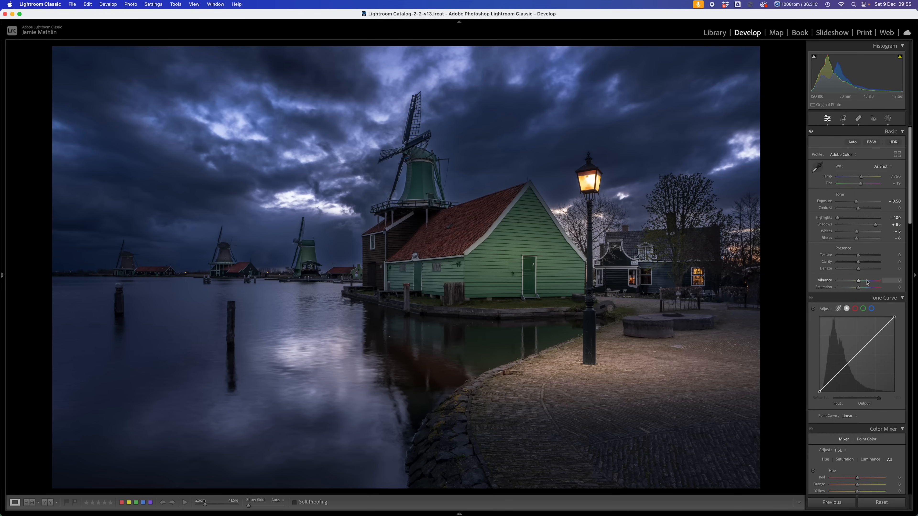
- Set the whole photo's vibrance to +42 and raise its saturation slightly
{"action": "left_click", "coordinate": [870, 281]}
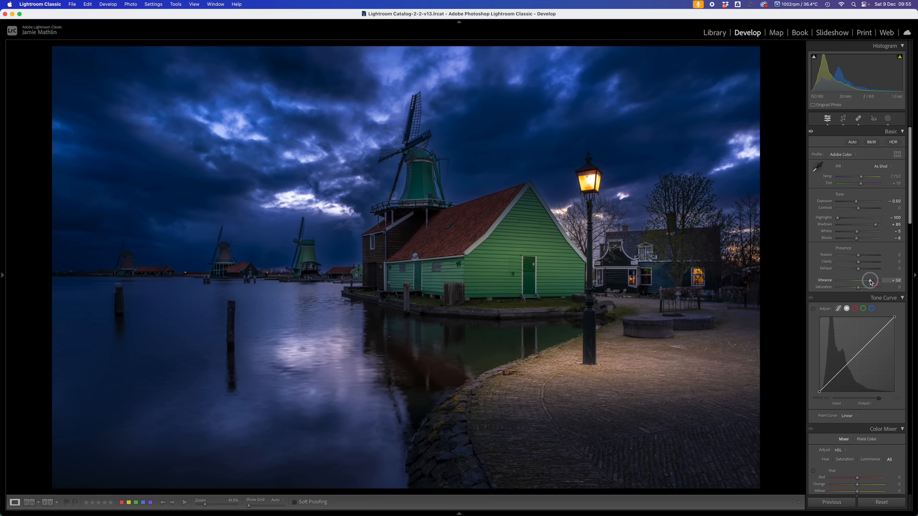
{"action": "left_click_drag", "start_coordinate": [870, 281], "coordinate": [867, 282]}
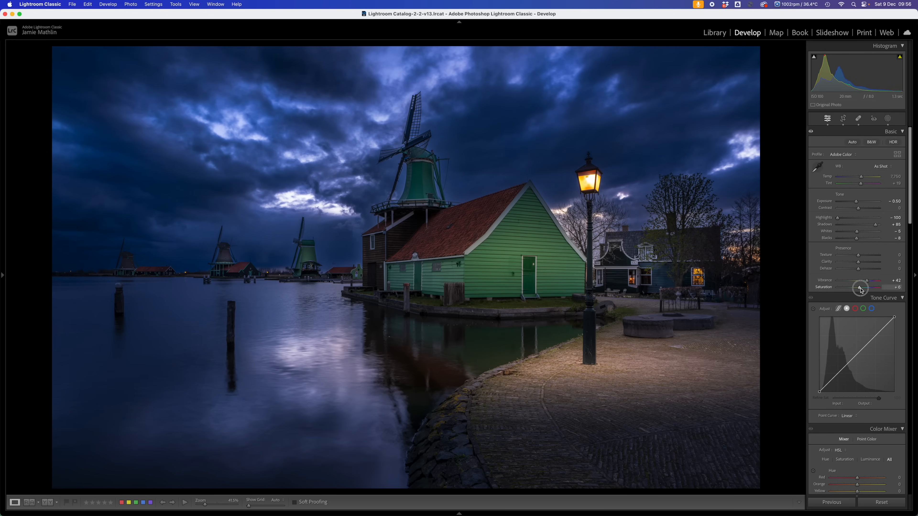
{"action": "left_click_drag", "start_coordinate": [861, 290], "coordinate": [860, 290]}
- Subtract a brush from the barn's radial gradient mask, painting along the sky edge around the main windmill's base and the dark wooden building
{"action": "left_click", "coordinate": [889, 119]}
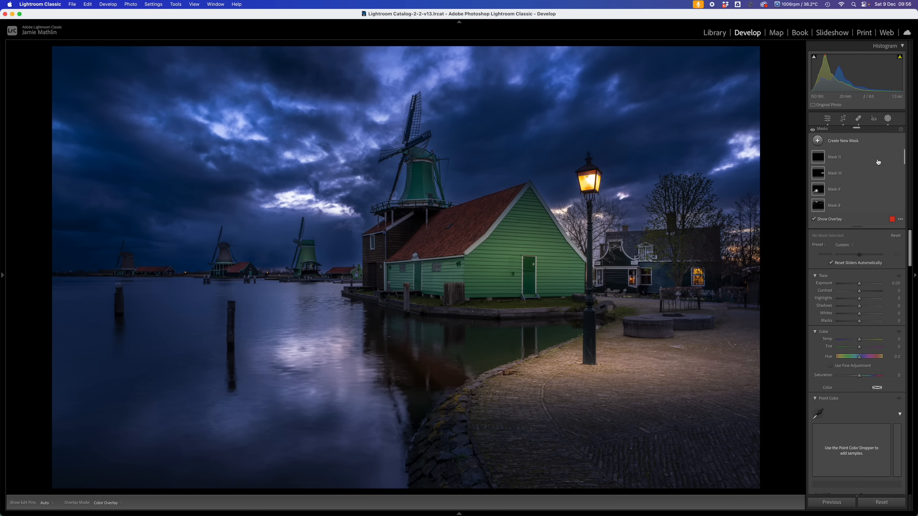
{"action": "left_click", "coordinate": [843, 141]}
{"action": "left_click", "coordinate": [837, 206]}
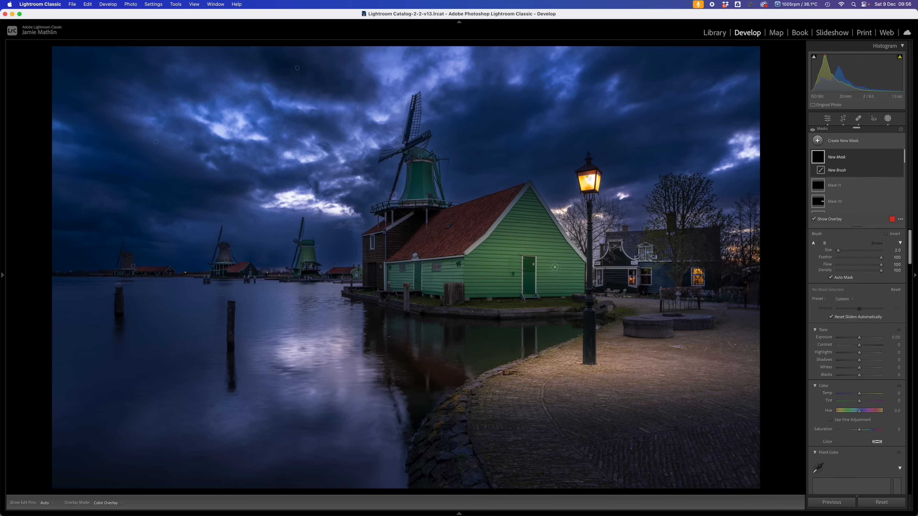
{"action": "left_click", "coordinate": [518, 256]}
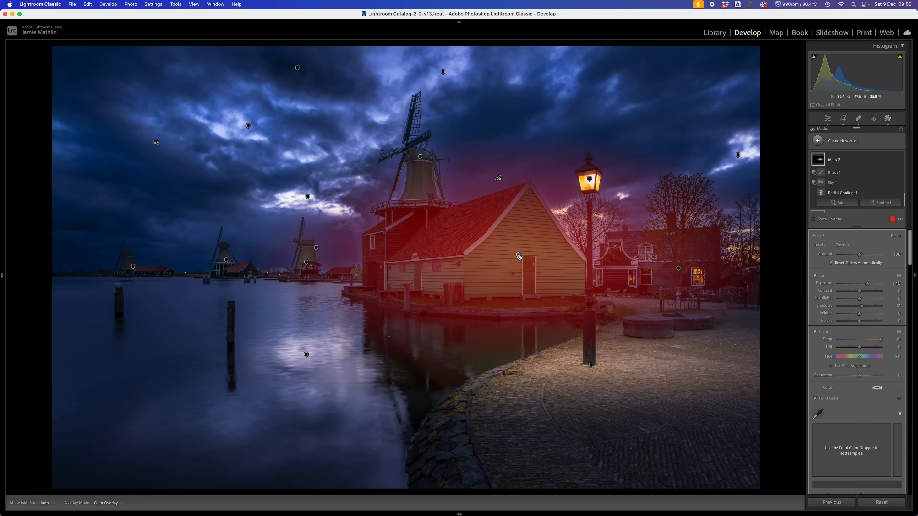
{"action": "left_click", "coordinate": [518, 258]}
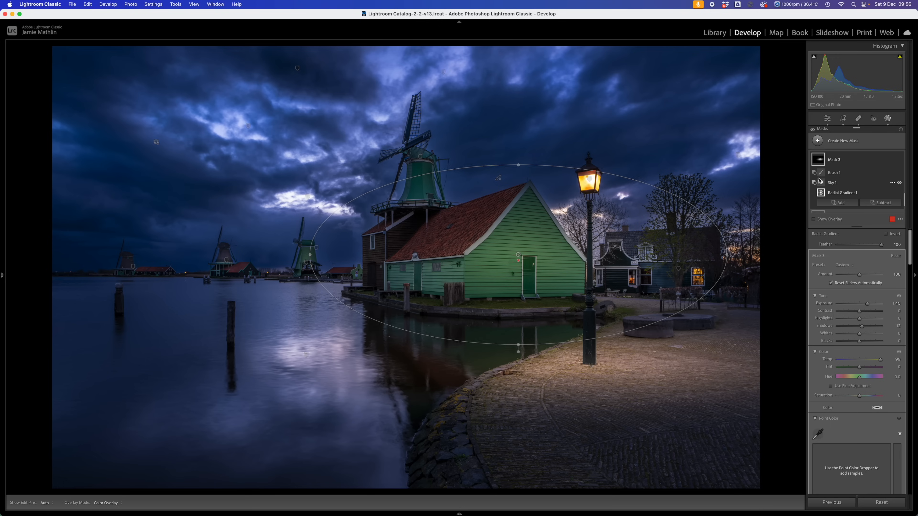
{"action": "mouse_move", "coordinate": [823, 177]}
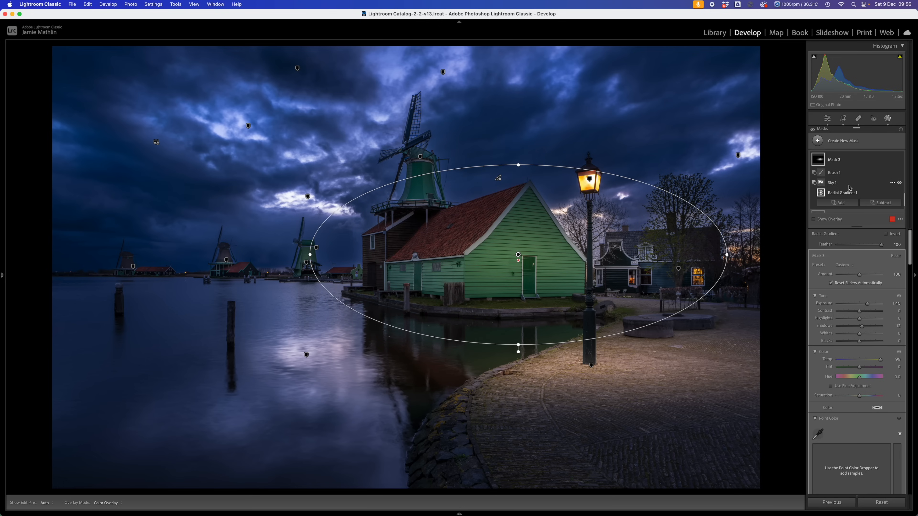
{"action": "left_click", "coordinate": [881, 203]}
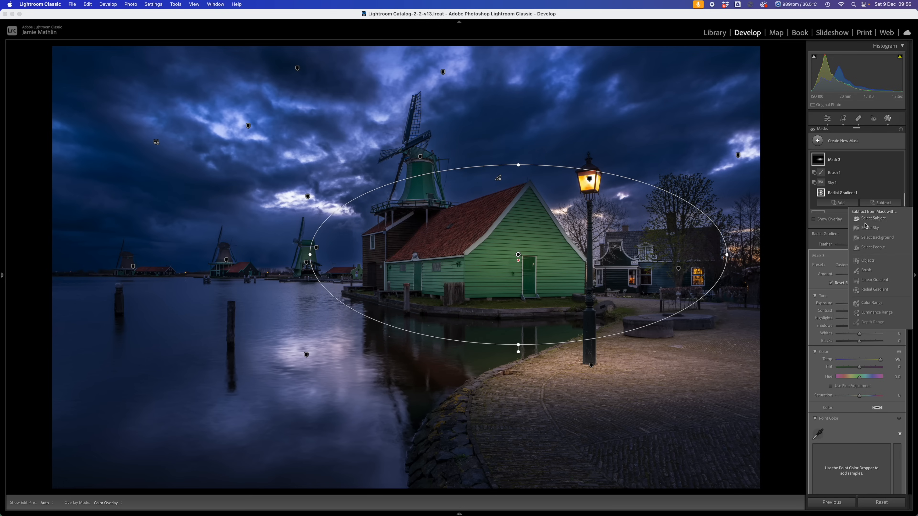
{"action": "left_click", "coordinate": [866, 270]}
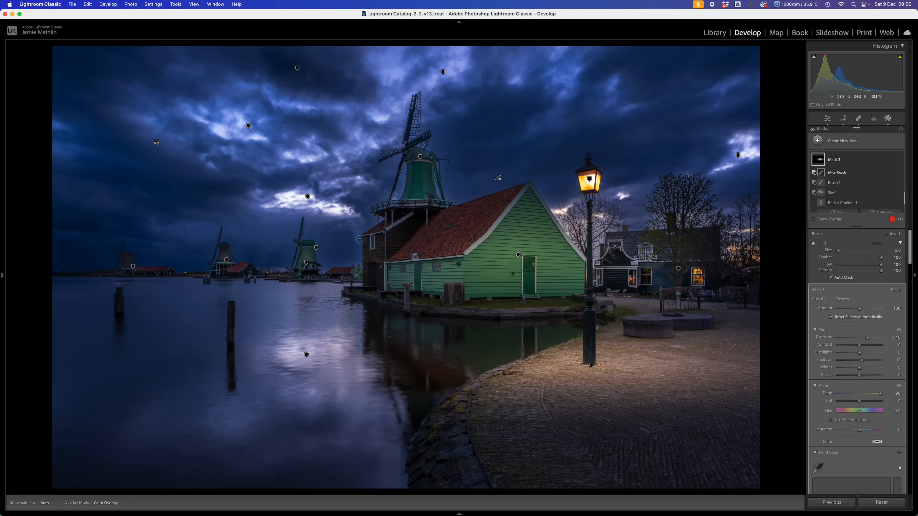
{"action": "scroll", "coordinate": [358, 238], "scroll_direction": "up", "scroll_amount": 2}
{"action": "mouse_move", "coordinate": [357, 233]}
{"action": "left_mouse_down"}
{"action": "mouse_move", "coordinate": [355, 292]}
{"action": "mouse_move", "coordinate": [357, 266]}
{"action": "mouse_move", "coordinate": [338, 274]}
{"action": "mouse_move", "coordinate": [366, 245]}
{"action": "mouse_move", "coordinate": [358, 284]}
{"action": "mouse_move", "coordinate": [372, 210]}
{"action": "left_mouse_up"}
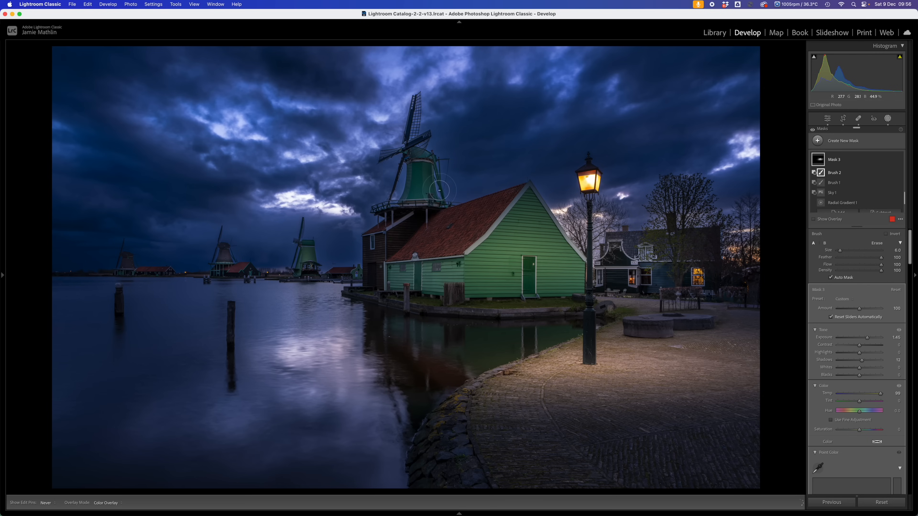
{"action": "mouse_move", "coordinate": [438, 192]}
{"action": "left_mouse_down"}
{"action": "mouse_move", "coordinate": [433, 153]}
{"action": "mouse_move", "coordinate": [415, 154]}
{"action": "mouse_move", "coordinate": [377, 216]}
{"action": "left_mouse_up"}
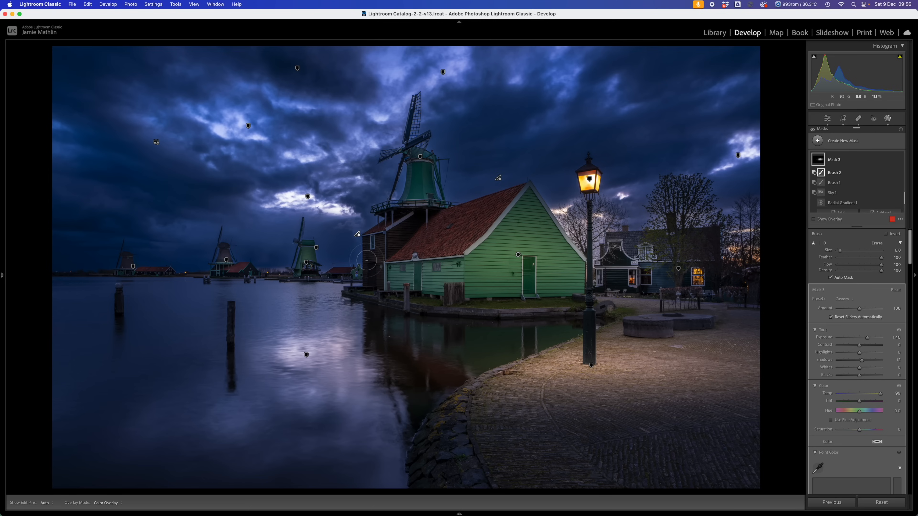
{"action": "mouse_move", "coordinate": [359, 264]}
{"action": "left_mouse_down"}
{"action": "mouse_move", "coordinate": [339, 276]}
{"action": "mouse_move", "coordinate": [336, 291]}
{"action": "mouse_move", "coordinate": [367, 288]}
{"action": "left_mouse_up"}
- Paint a size 4, flow 42 brush mask over the glow beside the dark wooden building, with exposure −1.44 and highlights −100, and close masking
{"action": "left_click", "coordinate": [843, 141]}
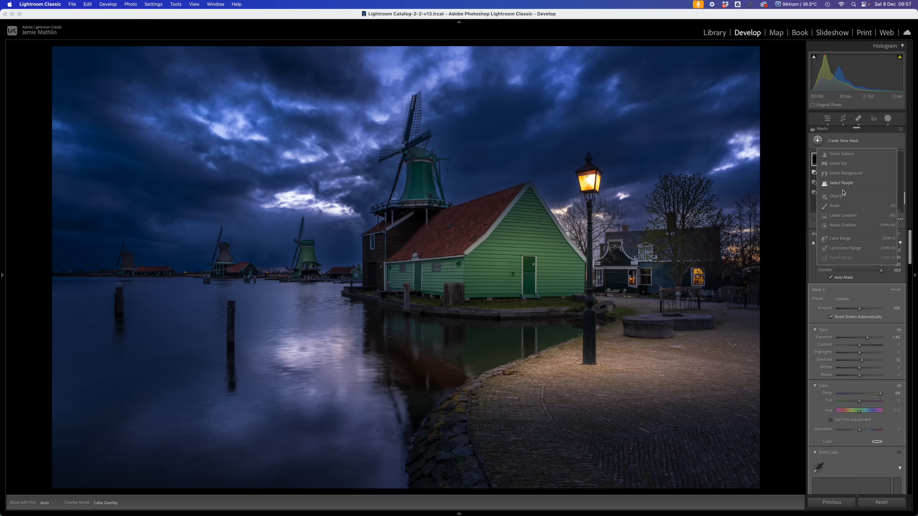
{"action": "left_click", "coordinate": [835, 206]}
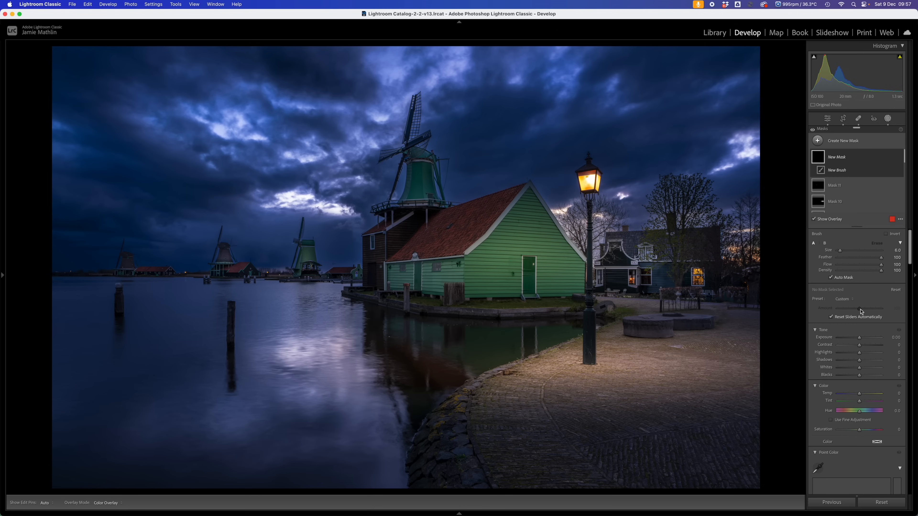
{"action": "mouse_move", "coordinate": [860, 268]}
{"action": "left_mouse_down"}
{"action": "mouse_move", "coordinate": [847, 267]}
{"action": "mouse_move", "coordinate": [855, 266]}
{"action": "left_mouse_up"}
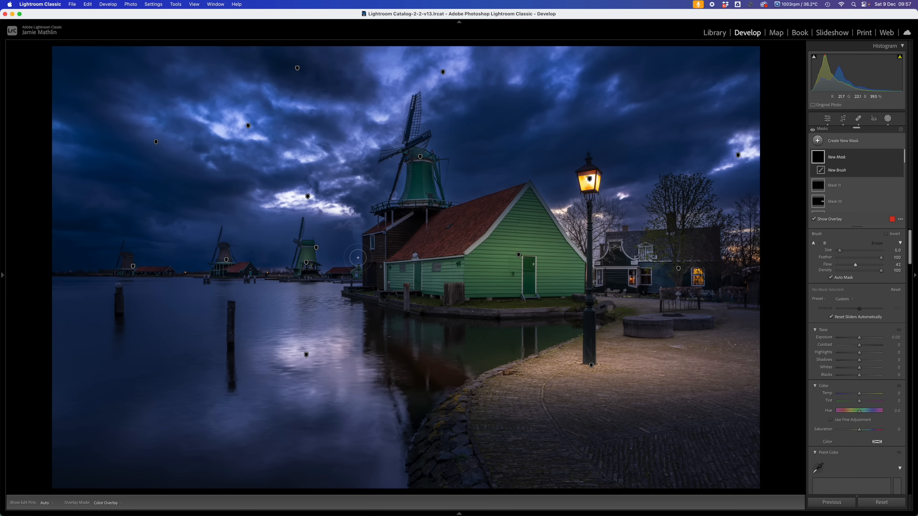
{"action": "key", "text": "bracketleft"}
{"action": "key", "text": "bracketleft"}
{"action": "key", "text": "bracketleft"}
{"action": "key", "text": "bracketright"}
{"action": "left_click_drag", "start_coordinate": [359, 247], "coordinate": [360, 273]}
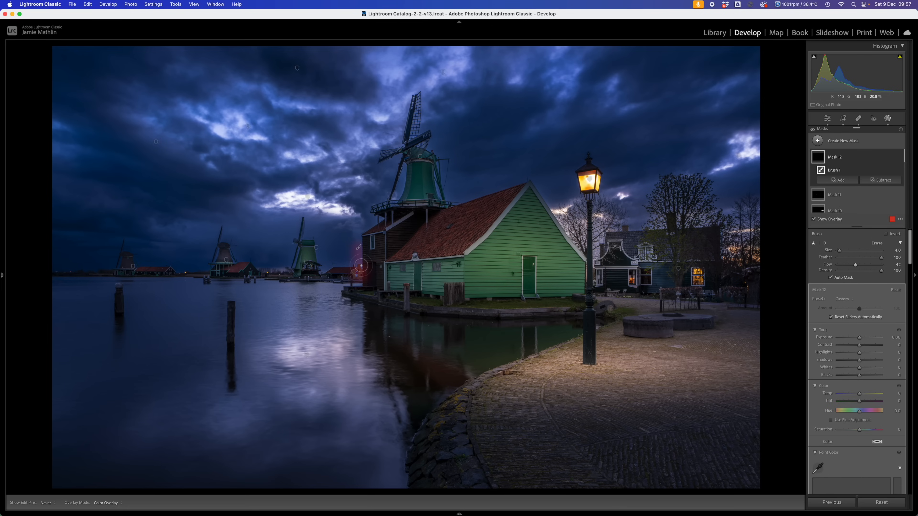
{"action": "left_click_drag", "start_coordinate": [361, 265], "coordinate": [363, 282]}
{"action": "mouse_move", "coordinate": [859, 337]}
{"action": "left_mouse_down"}
{"action": "mouse_move", "coordinate": [838, 354]}
{"action": "mouse_move", "coordinate": [851, 342]}
{"action": "left_mouse_up"}
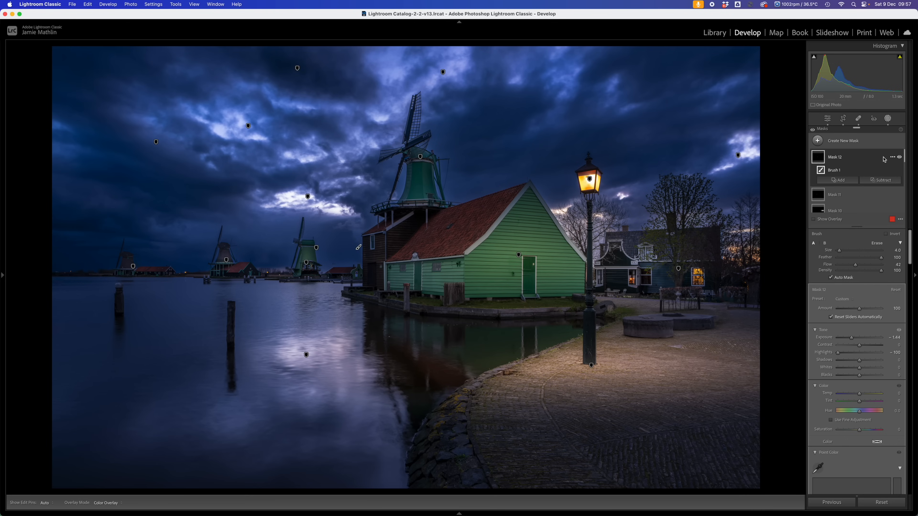
{"action": "left_click", "coordinate": [888, 119]}
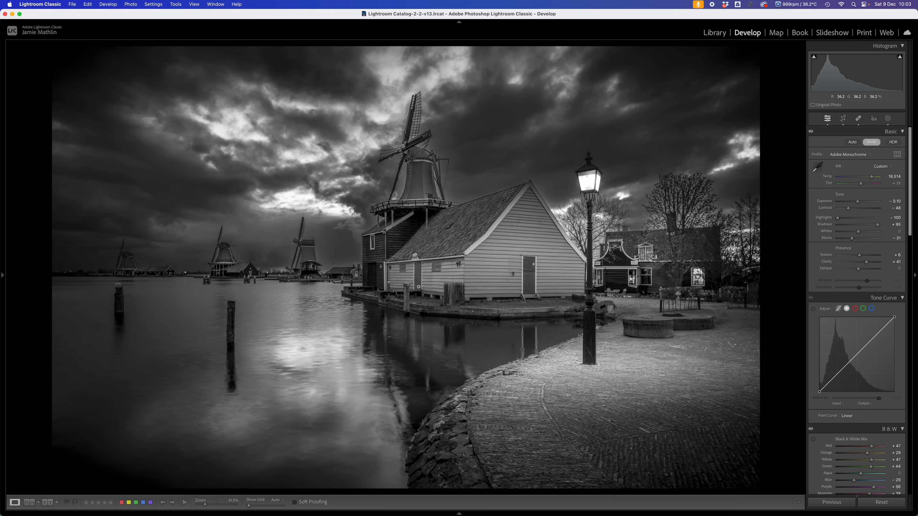
- Send the black-and-white version of the windmill photo to Silver Efex Pro 2 for editing
{"action": "right_click", "coordinate": [420, 287]}
{"action": "mouse_move", "coordinate": [480, 349]}
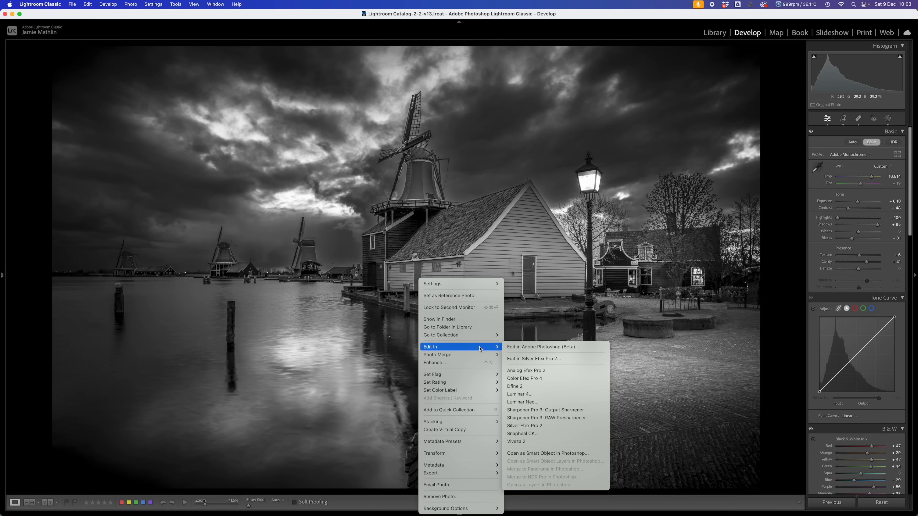
{"action": "left_click", "coordinate": [529, 359]}
{"action": "left_click", "coordinate": [512, 200]}
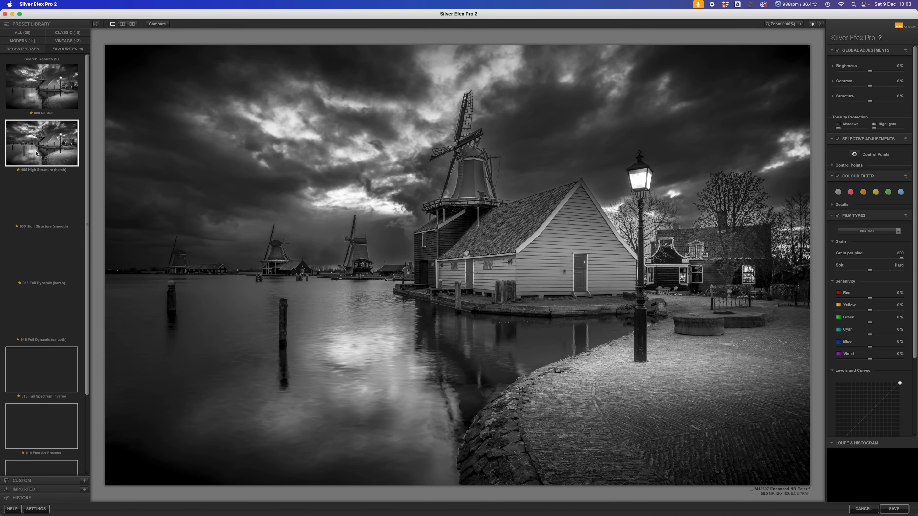
- Try the High Structure (harsh), High Structure (smooth), Fine Art Process and Full Contrast and Structure presets on the photo
{"action": "left_click", "coordinate": [36, 153]}
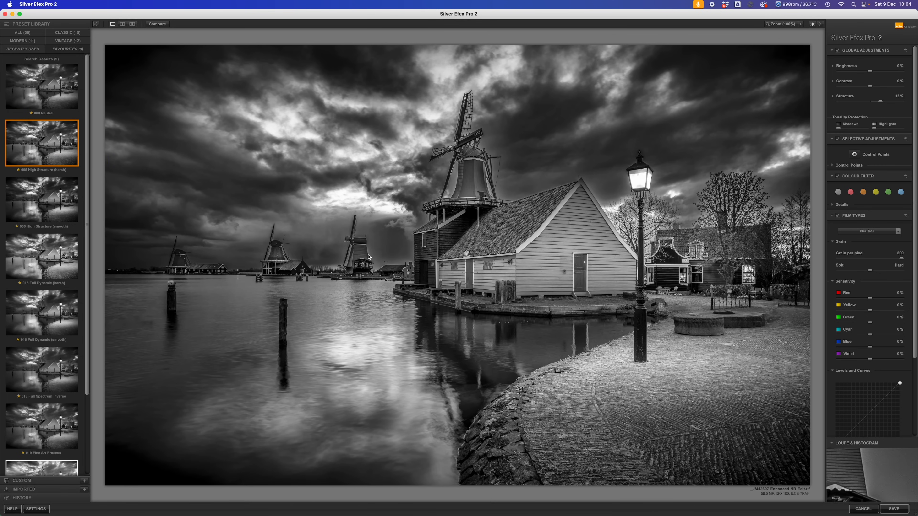
{"action": "left_click", "coordinate": [47, 210]}
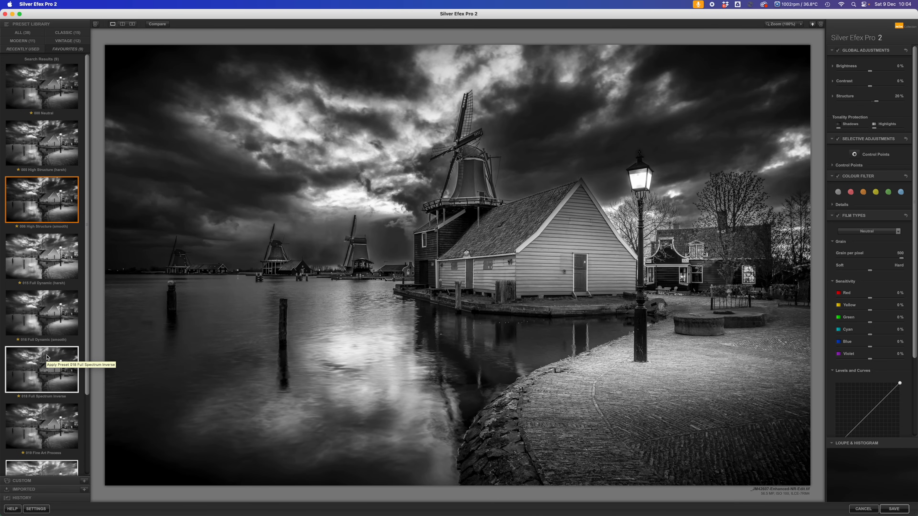
{"action": "scroll", "coordinate": [48, 399], "scroll_direction": "down", "scroll_amount": 1}
{"action": "scroll", "coordinate": [48, 398], "scroll_direction": "down", "scroll_amount": 3}
{"action": "left_click", "coordinate": [49, 412]}
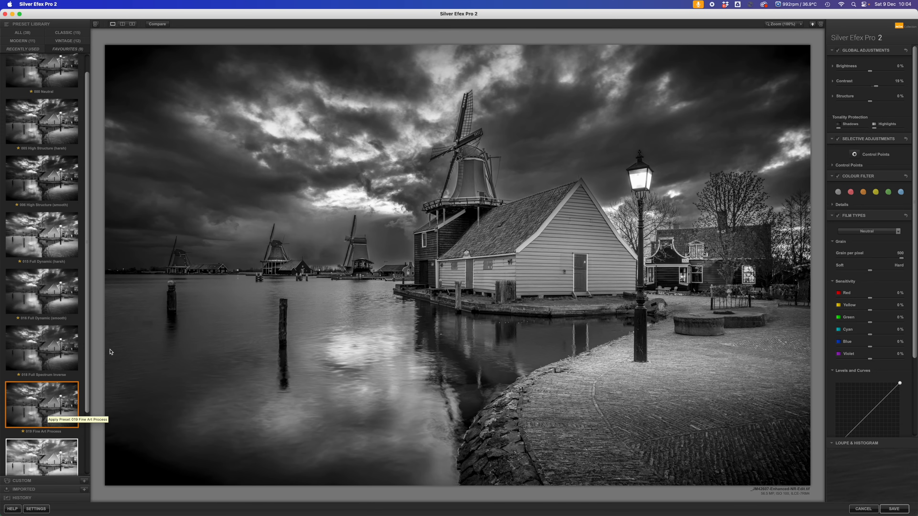
{"action": "scroll", "coordinate": [45, 347], "scroll_direction": "down", "scroll_amount": 10}
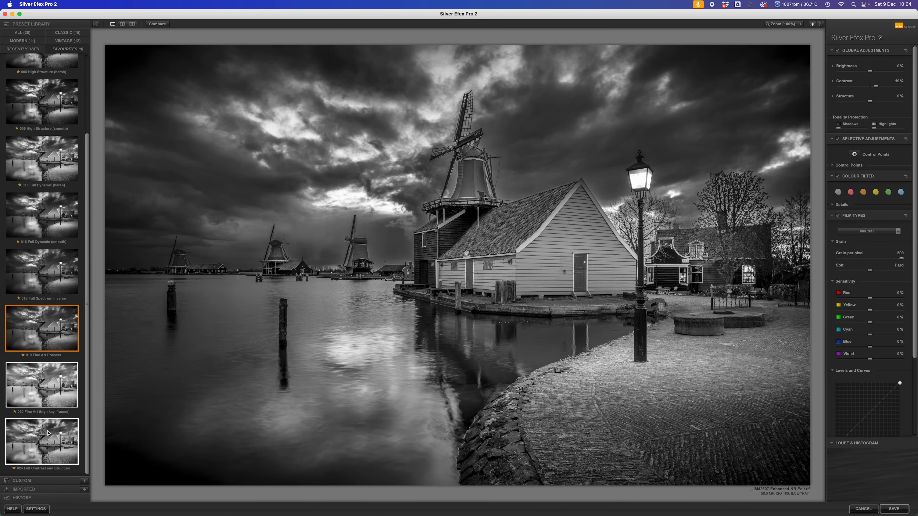
{"action": "left_click", "coordinate": [48, 434]}
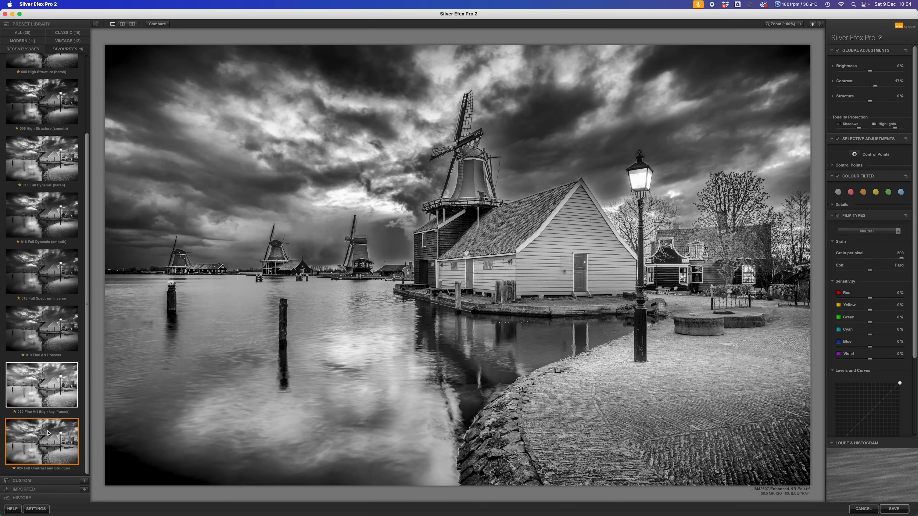
{"action": "scroll", "coordinate": [48, 433], "scroll_direction": "up", "scroll_amount": 12}
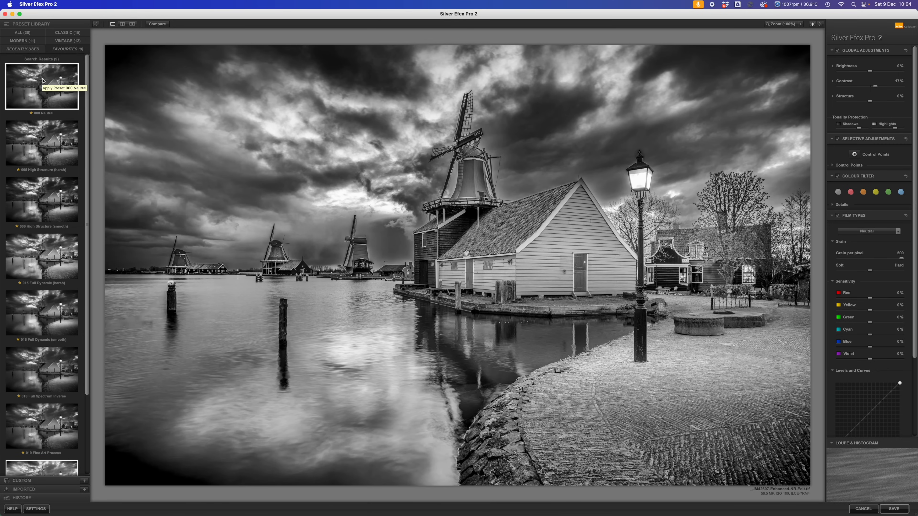
- Apply the High Structure (harsh) preset and set the global brightness to 10%
{"action": "left_click", "coordinate": [46, 138]}
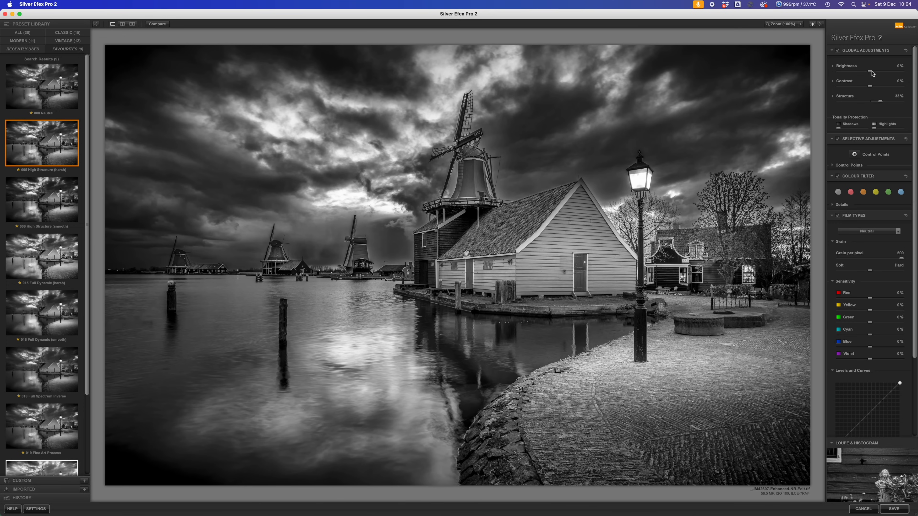
{"action": "left_click_drag", "start_coordinate": [872, 73], "coordinate": [875, 74]}
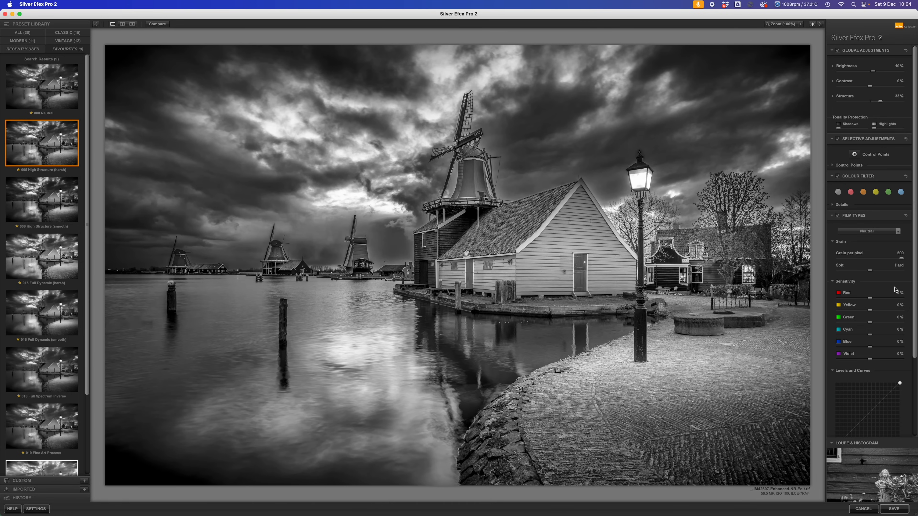
- Apply Selenium toning number 4 as a finishing adjustment
{"action": "scroll", "coordinate": [895, 290], "scroll_direction": "down", "scroll_amount": 5}
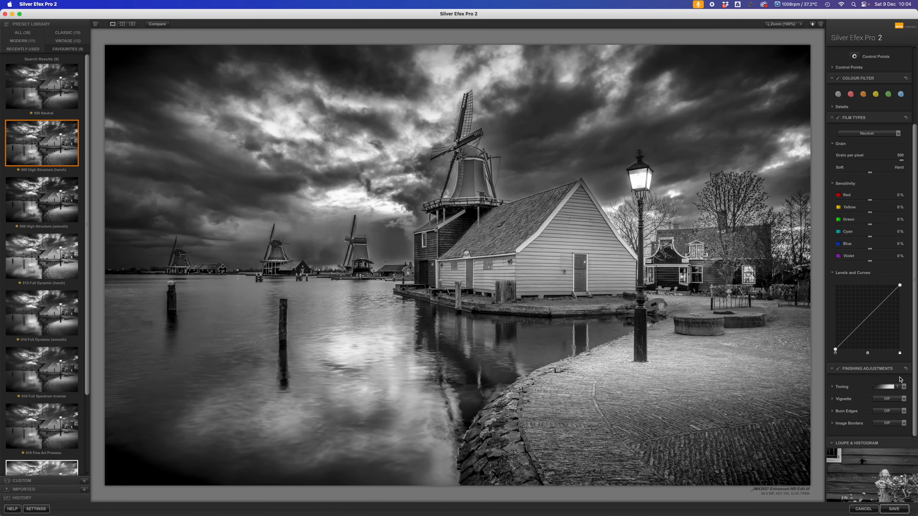
{"action": "left_click", "coordinate": [904, 387]}
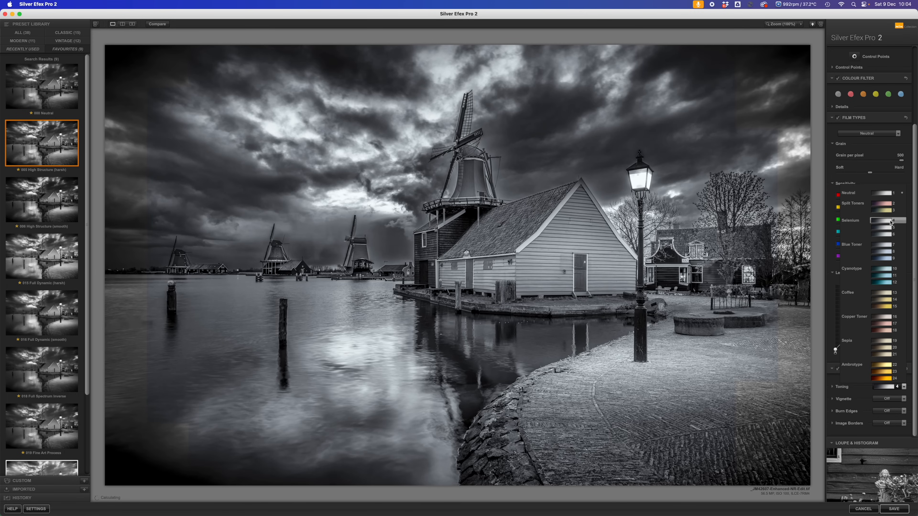
{"action": "left_click", "coordinate": [891, 222]}
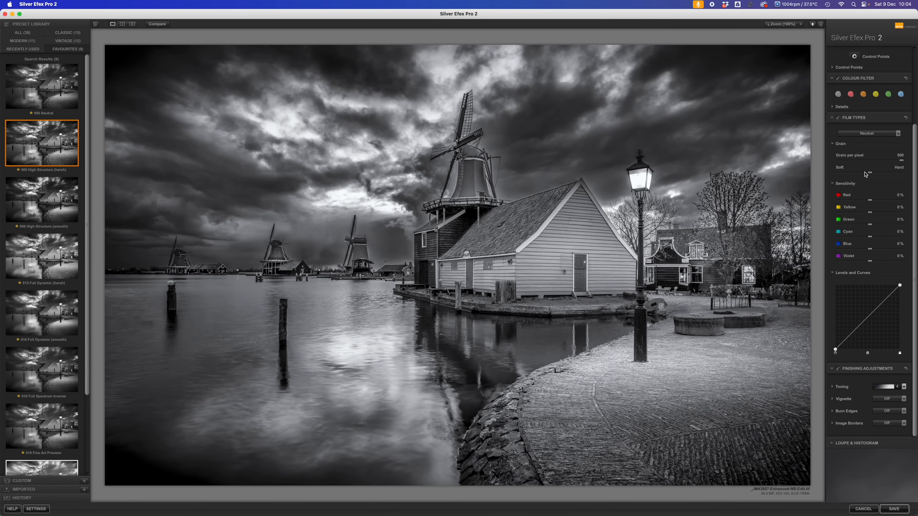
- Place a control point on the post of the street lamp and adjust its size and brightness
{"action": "scroll", "coordinate": [867, 217], "scroll_direction": "up", "scroll_amount": 5}
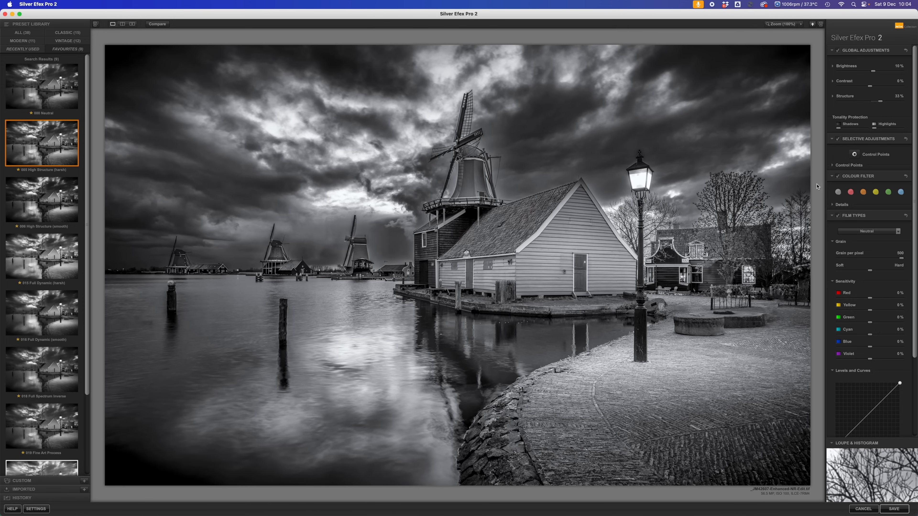
{"action": "left_click", "coordinate": [854, 155]}
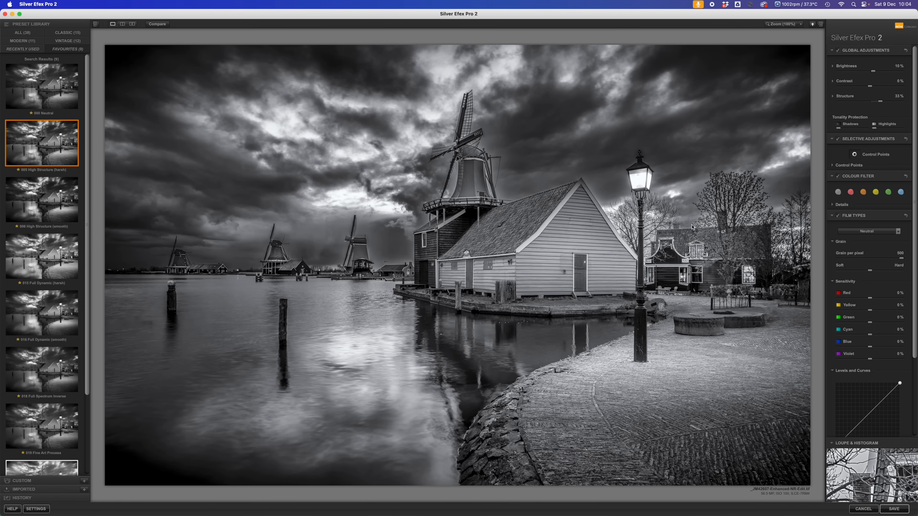
{"action": "left_click", "coordinate": [640, 268]}
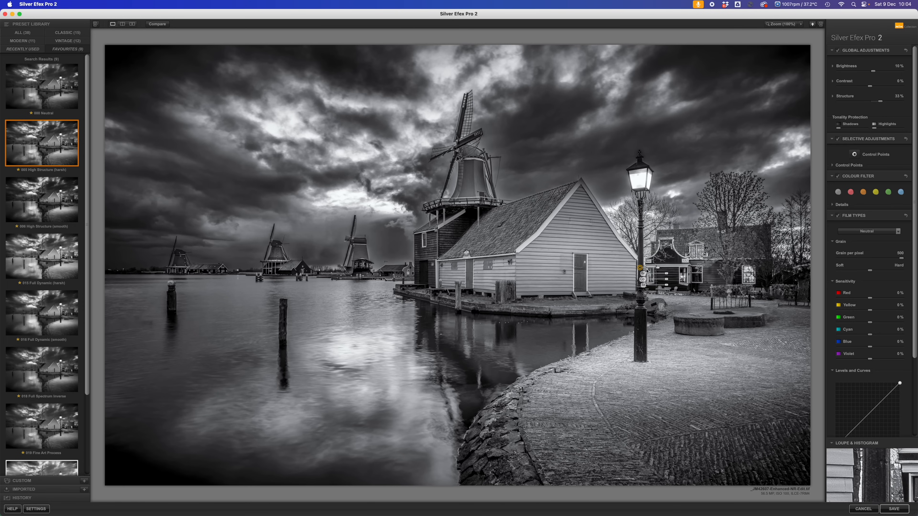
{"action": "left_click_drag", "start_coordinate": [658, 268], "coordinate": [659, 270]}
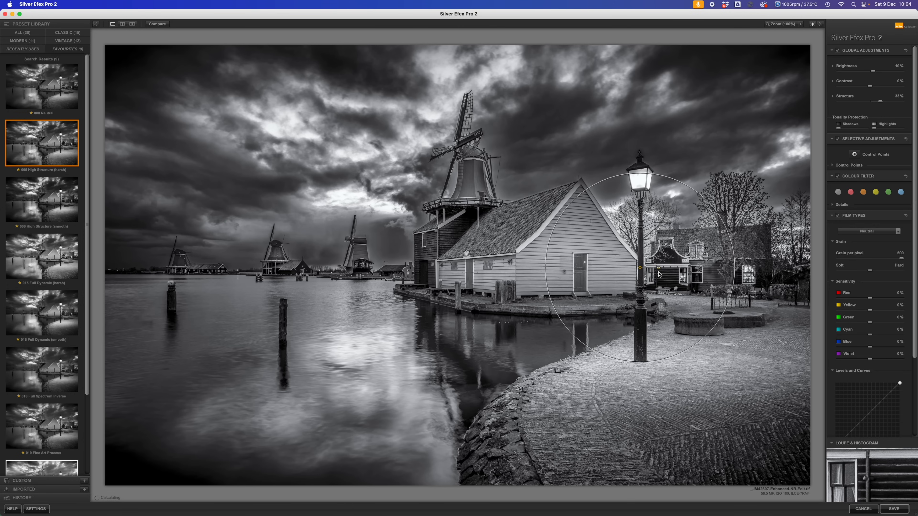
{"action": "left_click_drag", "start_coordinate": [666, 274], "coordinate": [664, 276]}
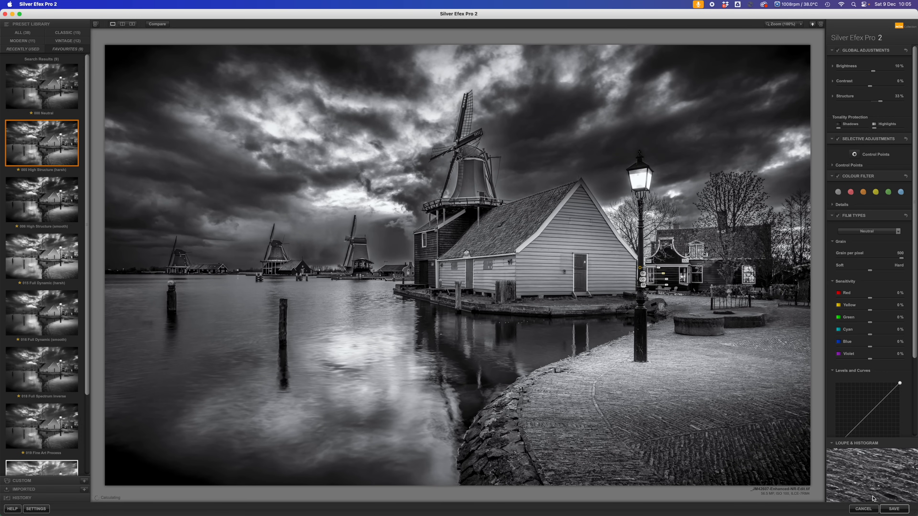
- Save the edit back to Lightroom Classic and compare the resulting TIFF with the black-and-white DNG
{"action": "left_click", "coordinate": [893, 510]}
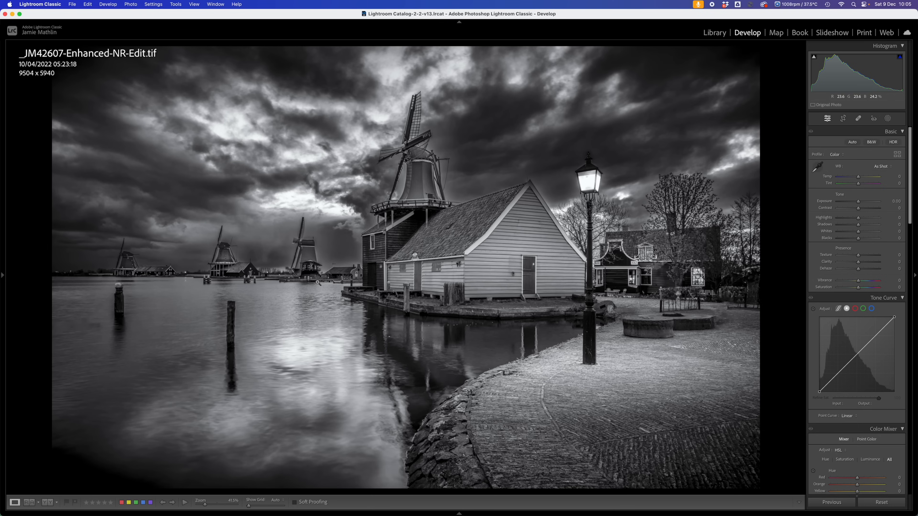
{"action": "key", "text": "Left"}
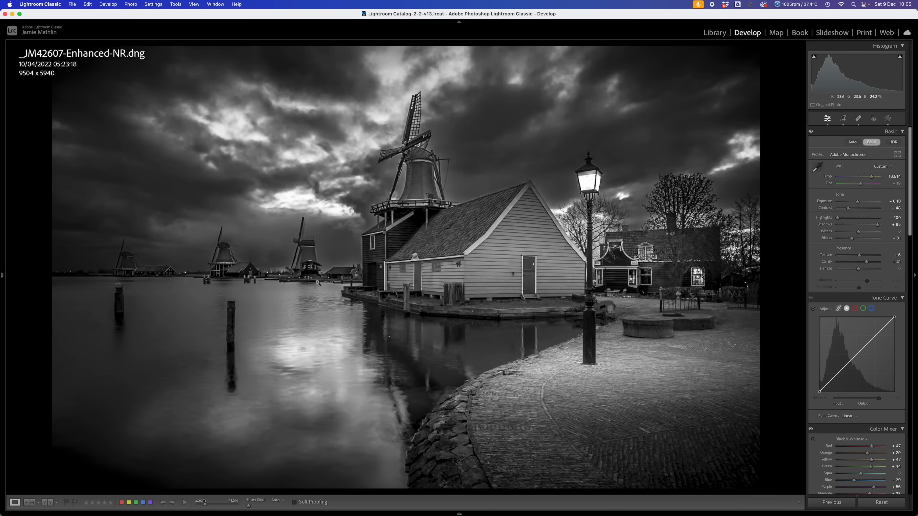
{"action": "key", "text": "Right"}
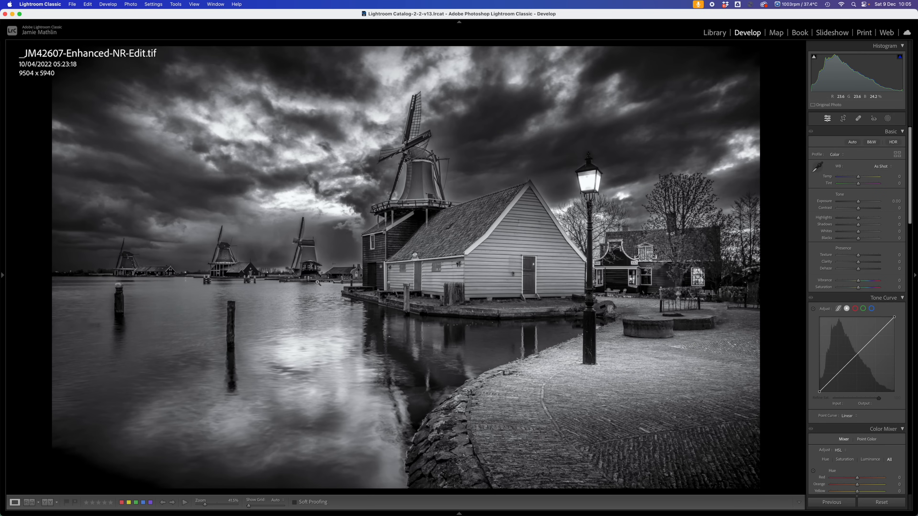